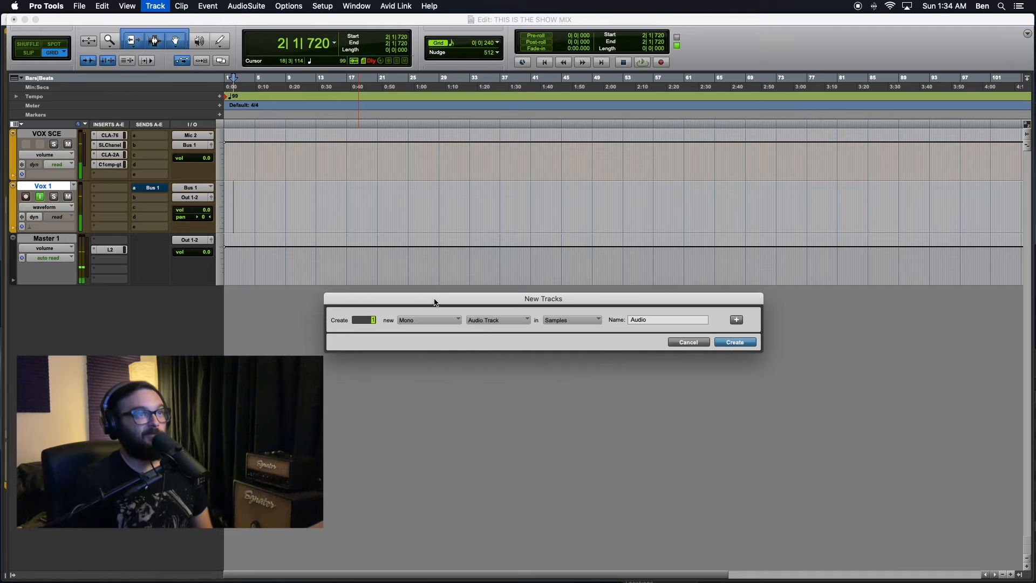
- Set up one new stereo instrument track named MASCHINE SCE in the new tracks dialog
left_click(416, 320)
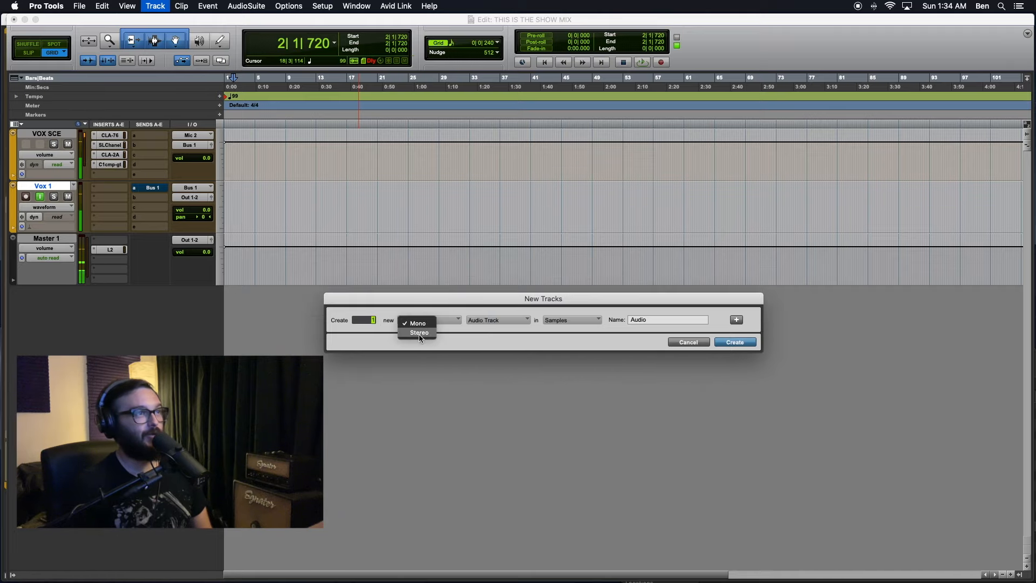
left_click(419, 333)
left_click(487, 321)
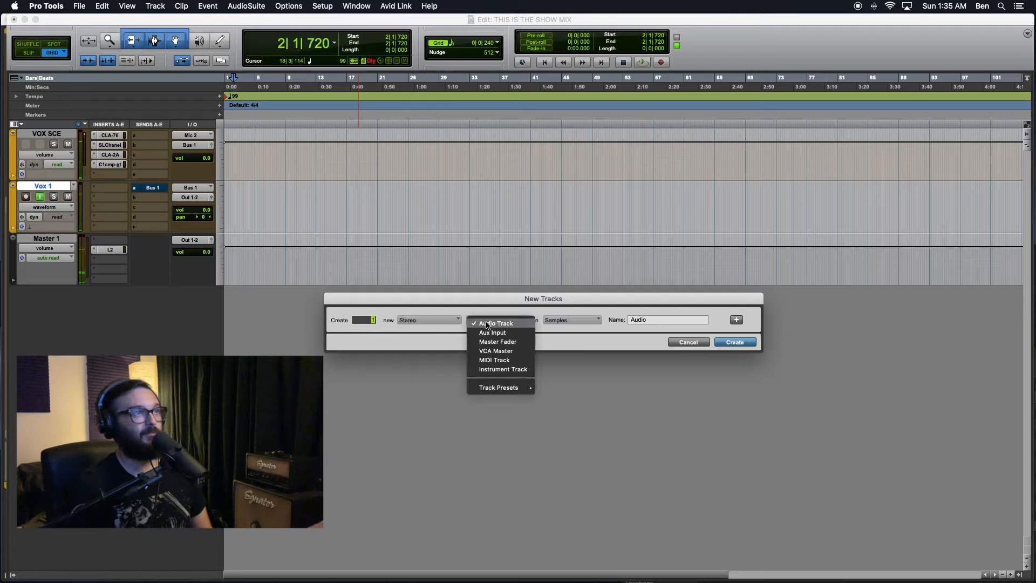
left_click(503, 369)
double_click(649, 321)
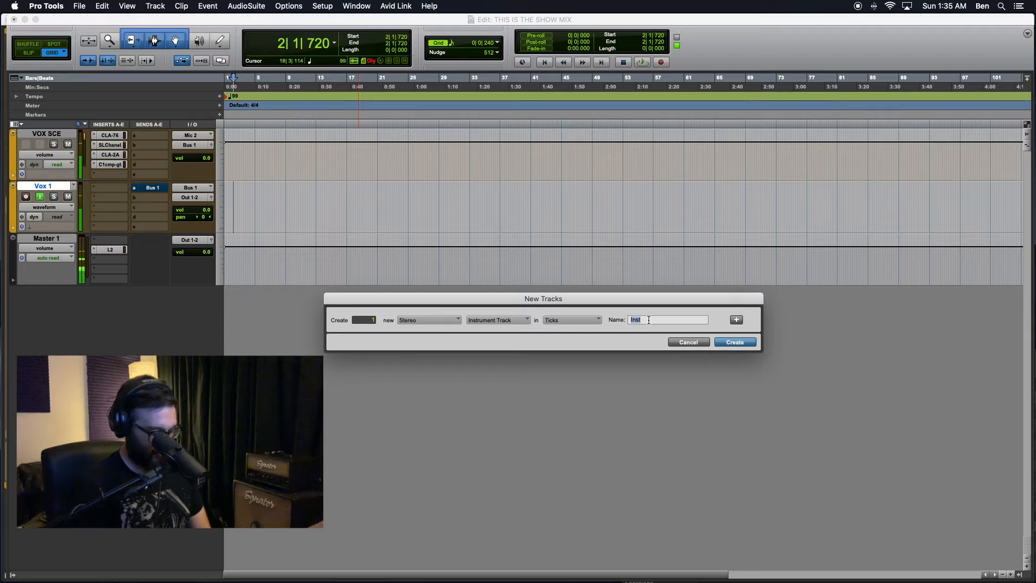
type("MASCHI")
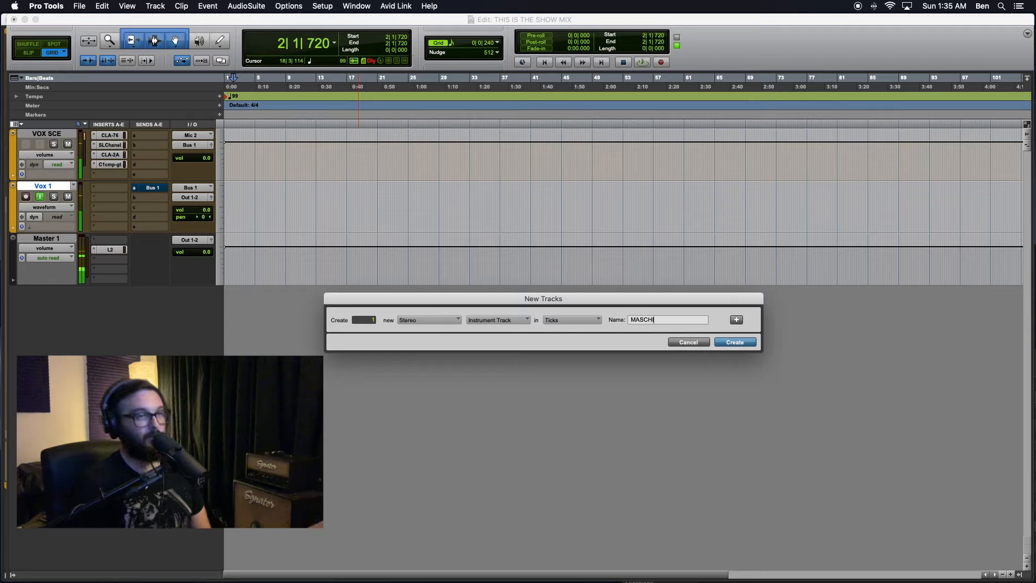
type("NE SCE")
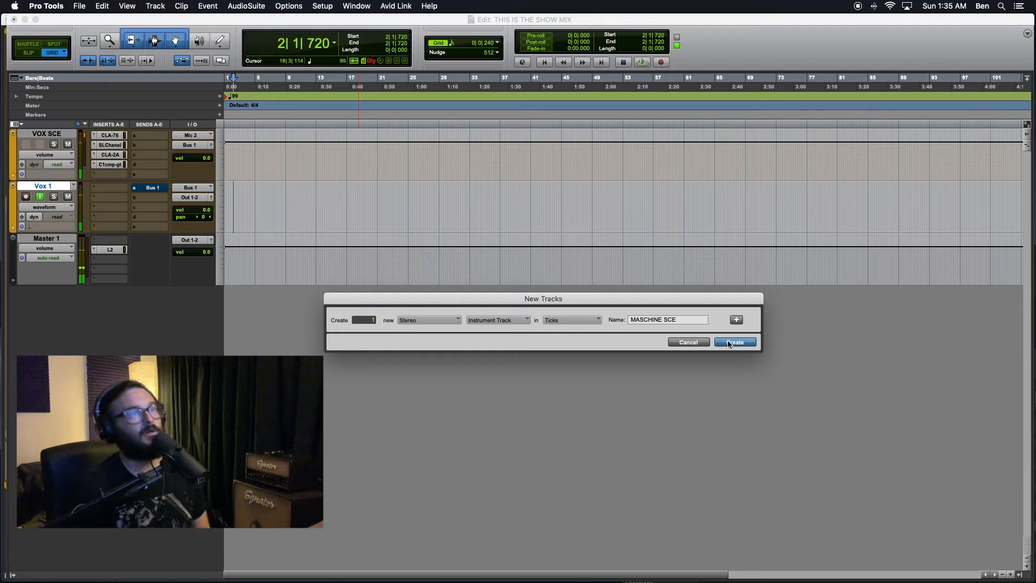
- Add a second entry for 8 stereo audio tracks and create all the new tracks
left_click(737, 320)
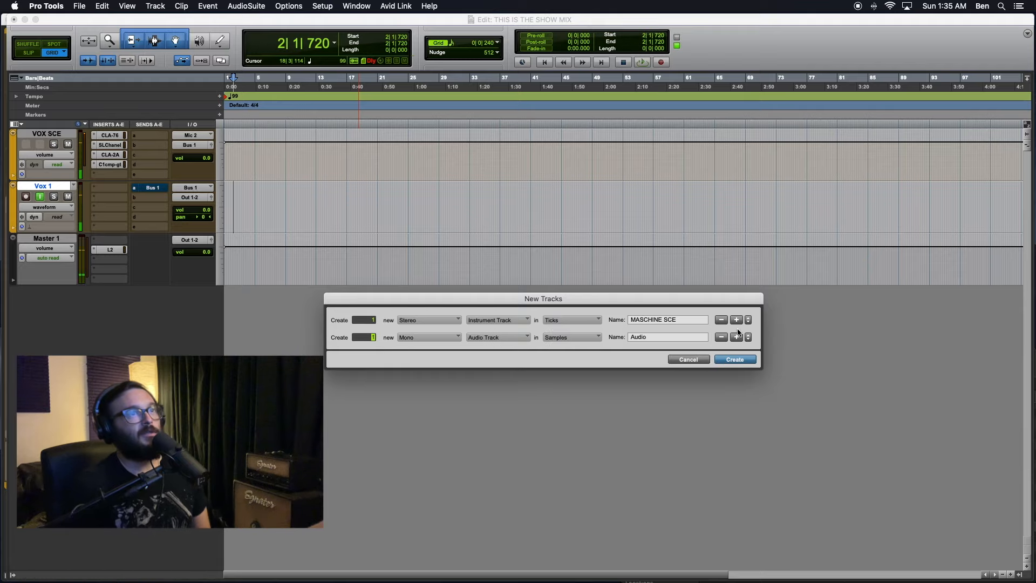
left_click(420, 337)
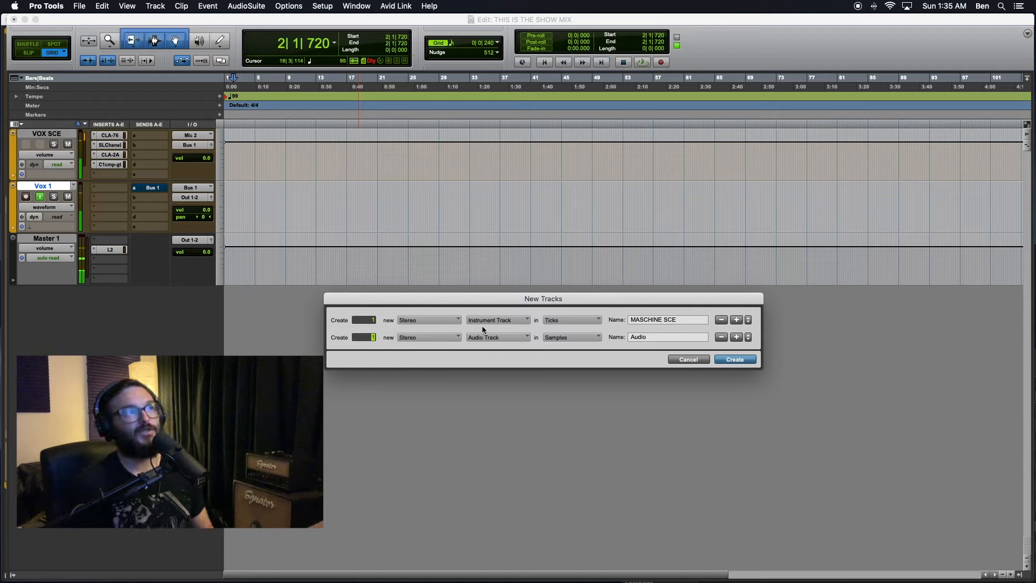
double_click(651, 338)
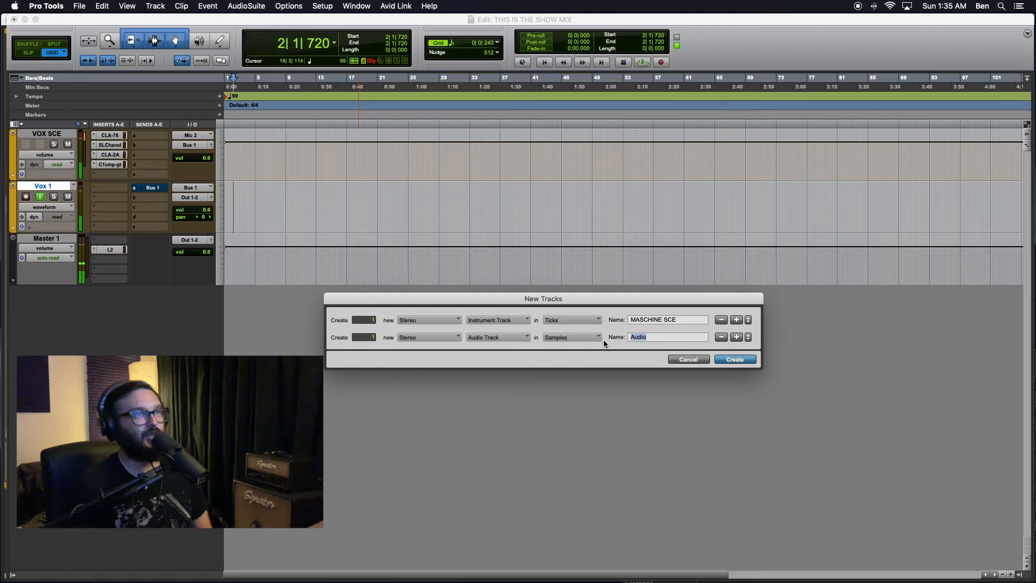
left_click(372, 338)
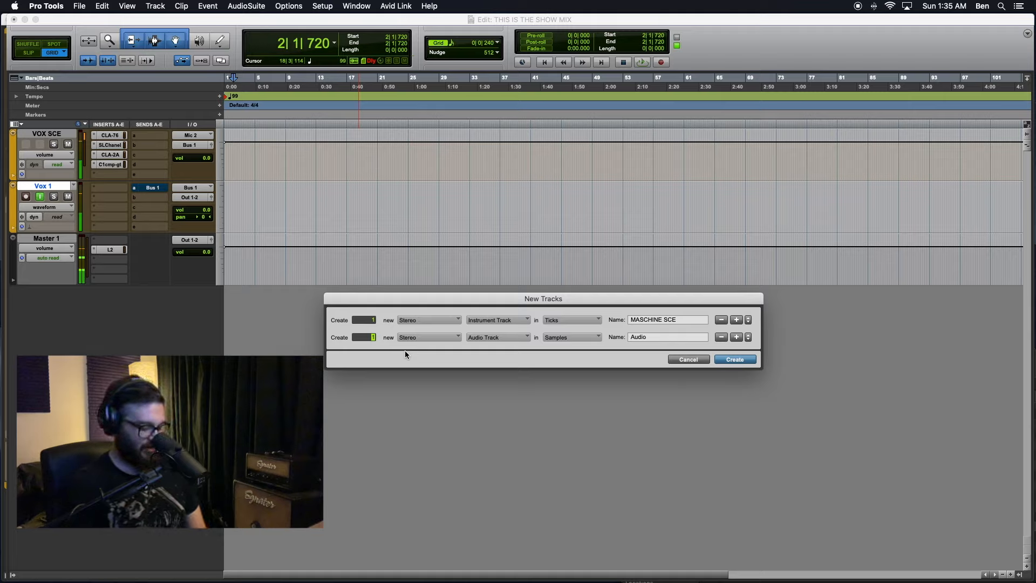
type("8")
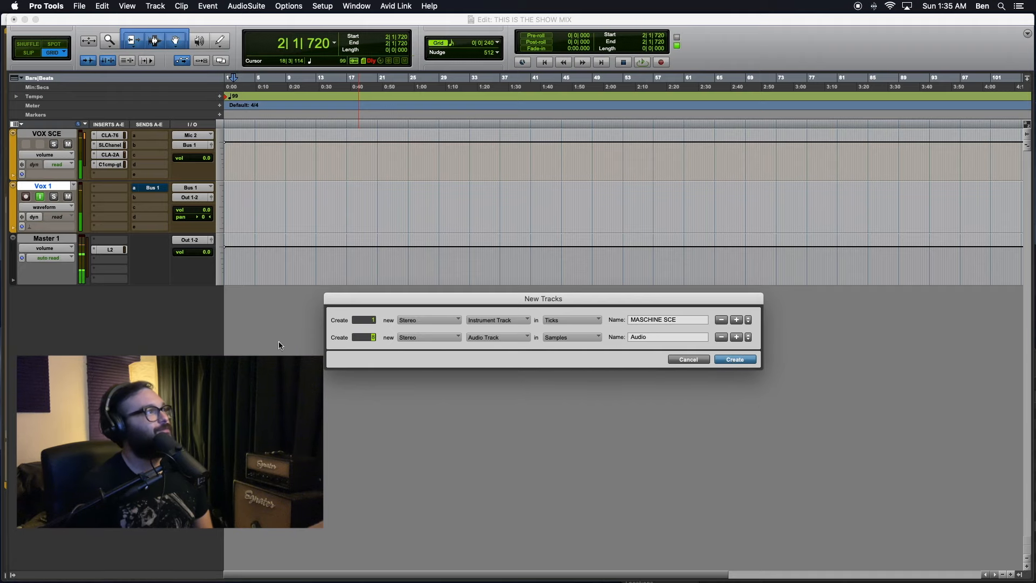
key("Return")
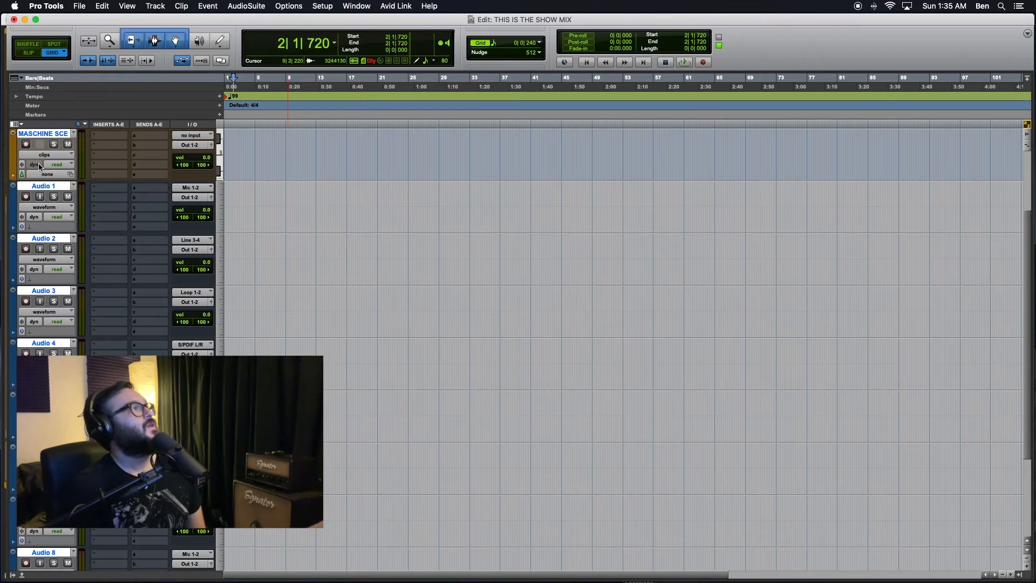
- Reduce the height of all the newly created tracks at once
left_click(220, 154, "alt+shift")
left_click(232, 144)
- Color only the MASCHINE SCE track blue and close the color palette
left_click(44, 240)
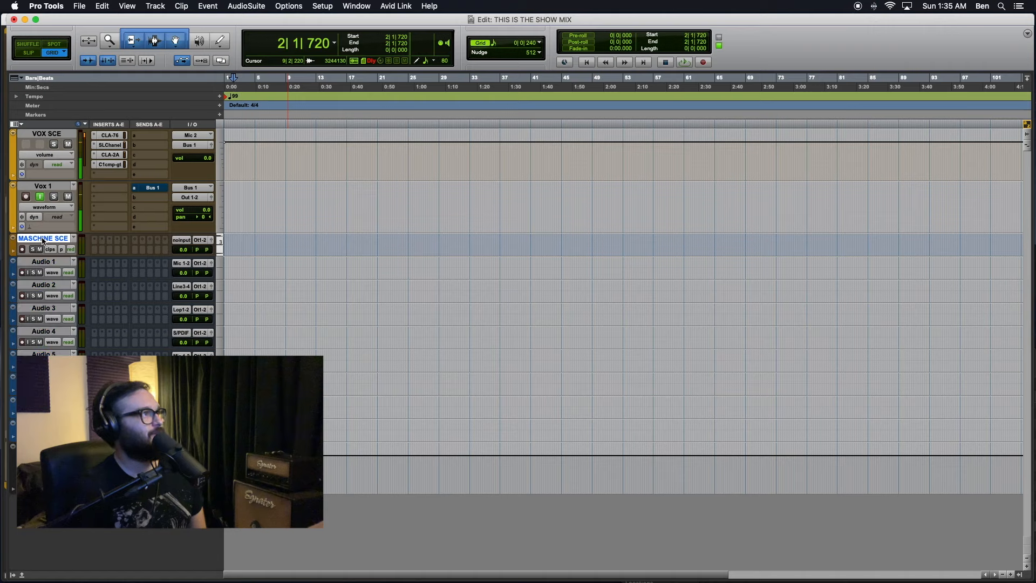
double_click(15, 245)
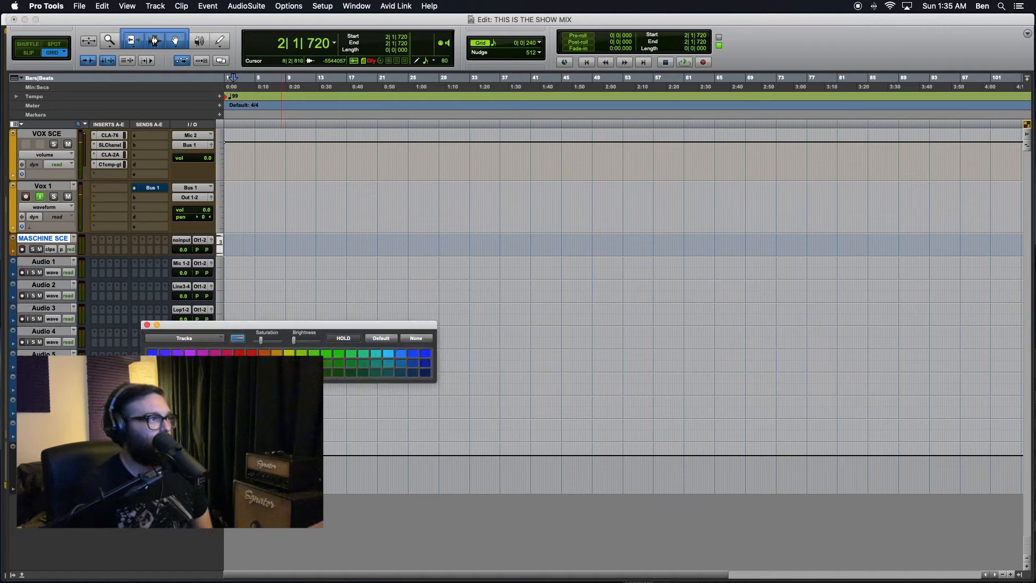
left_click(189, 354)
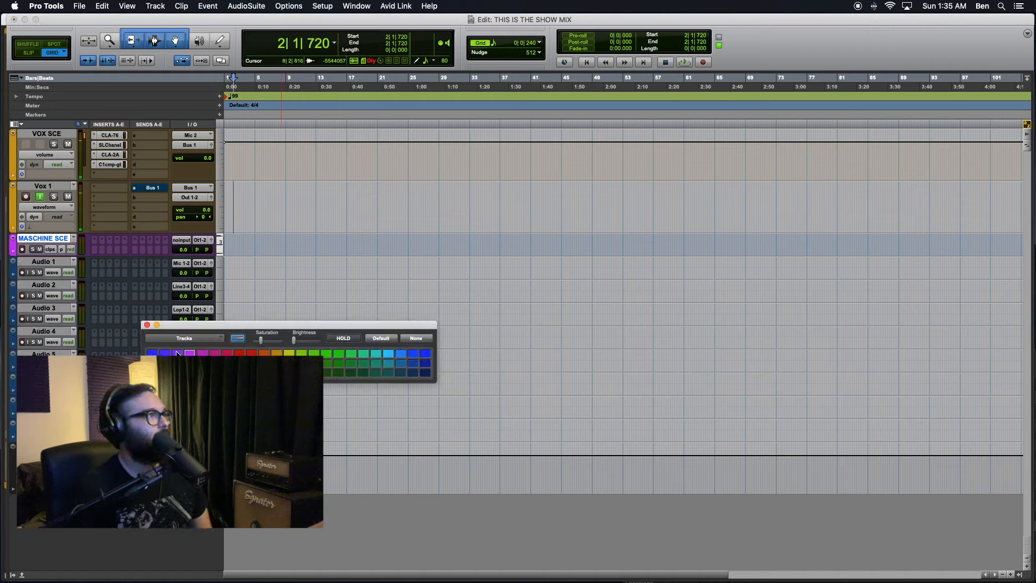
left_click(152, 354)
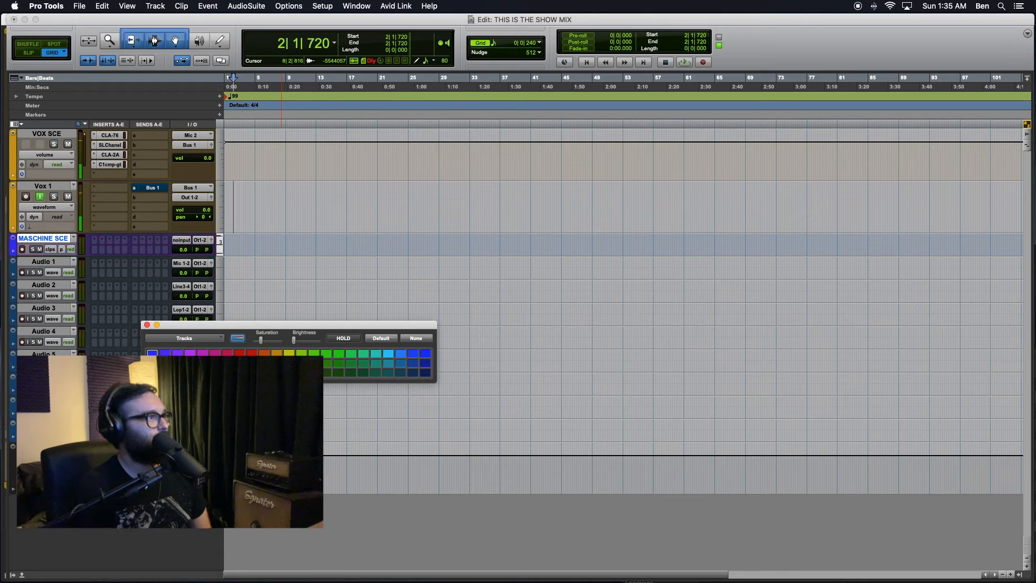
left_click(147, 325)
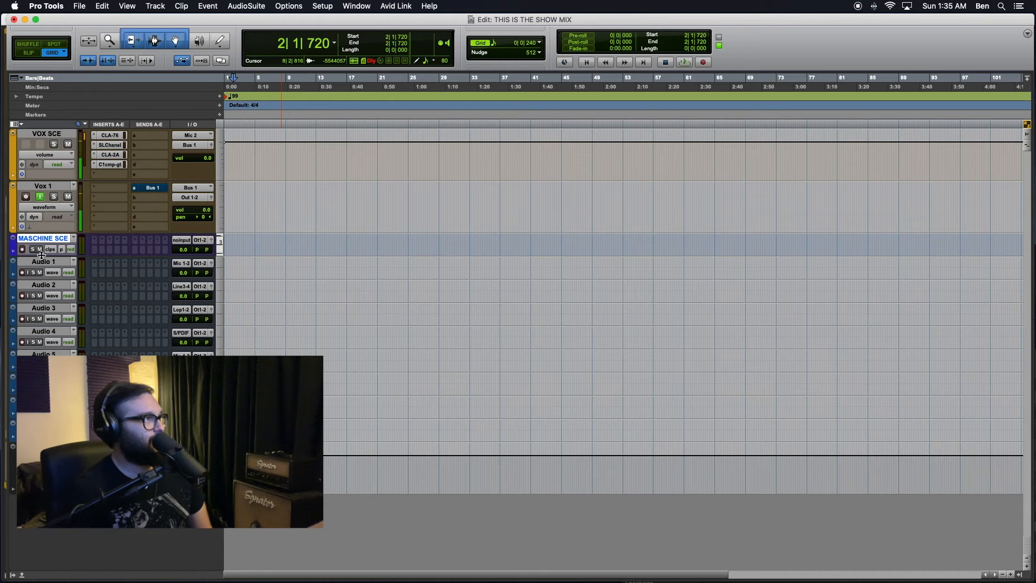
- Enlarge the MASCHINE SCE track's height and insert the stereo Maschine 2 multichannel instrument plug-in on it
left_click_drag(41, 254, 42, 296)
left_click(112, 246)
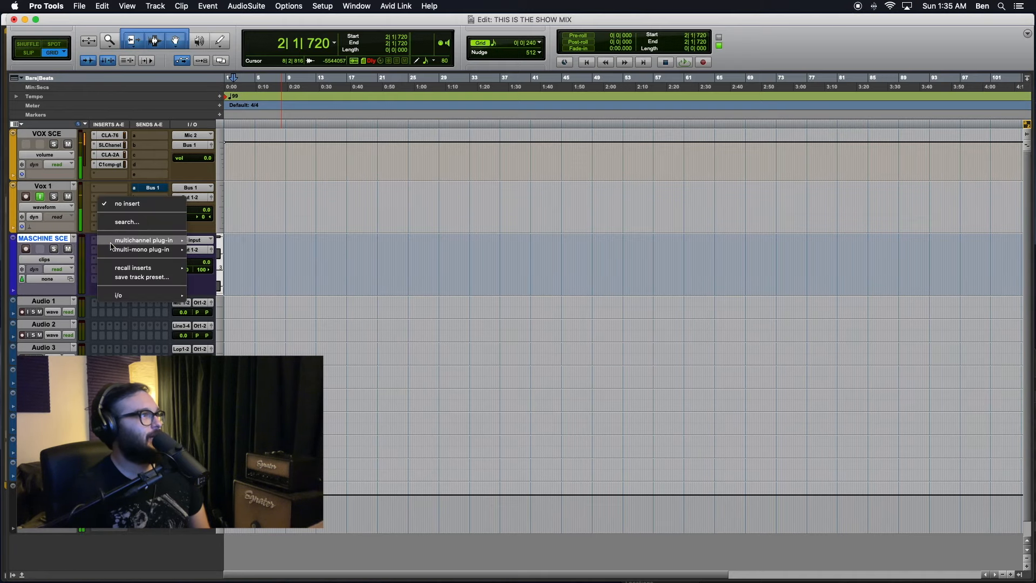
mouse_move(162, 241)
mouse_move(231, 326)
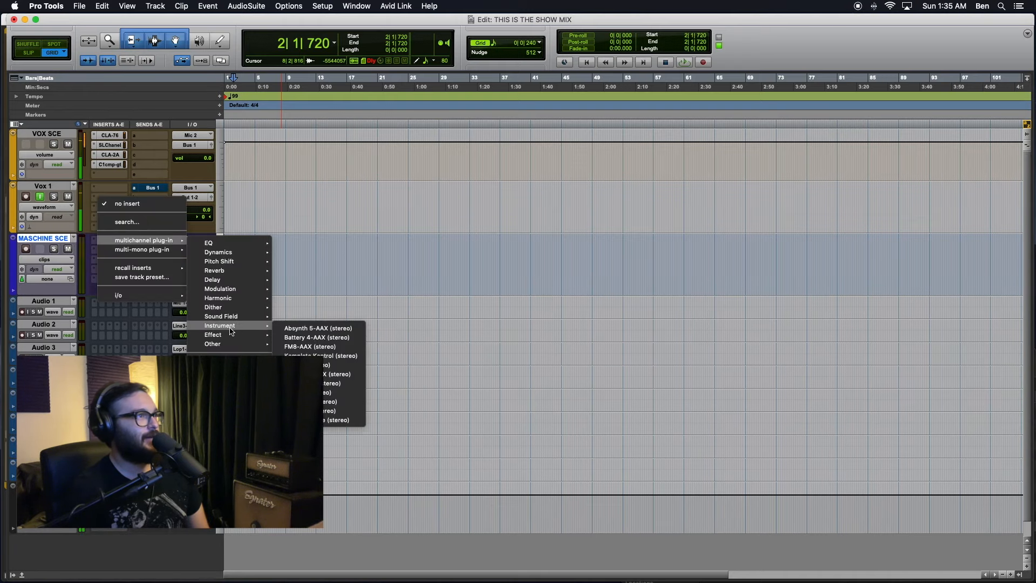
left_click(335, 384)
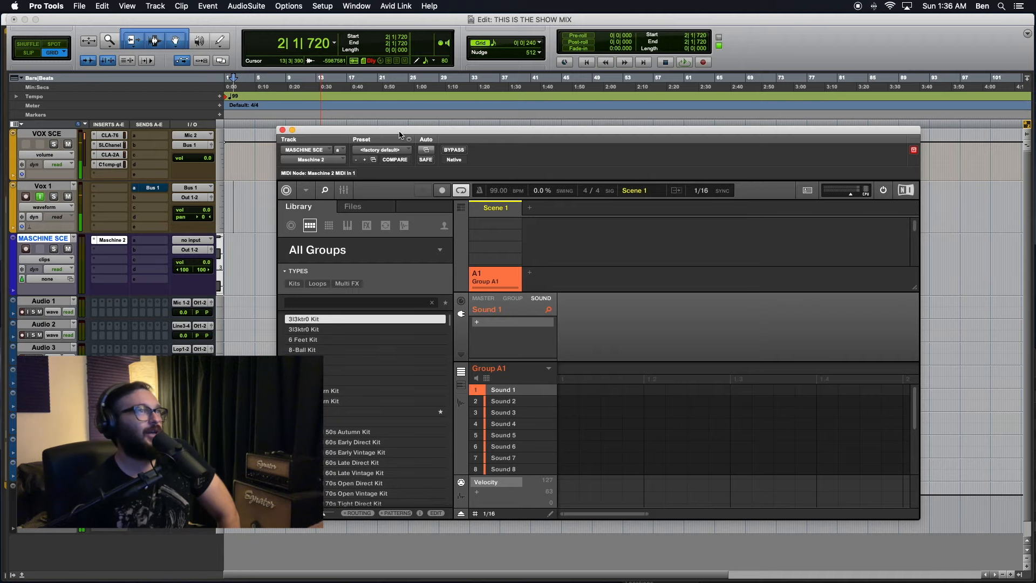
- Load the recent project THIS IS THE SHOW.mxprj into Maschine 2, discarding the current unsaved project
left_click_drag(405, 132, 316, 151)
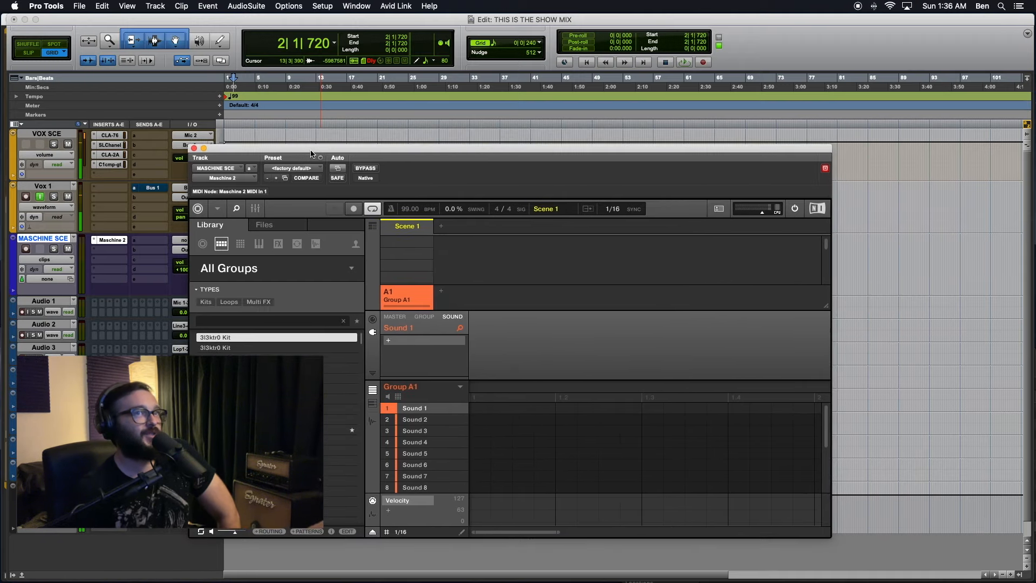
left_click(217, 211)
mouse_move(238, 229)
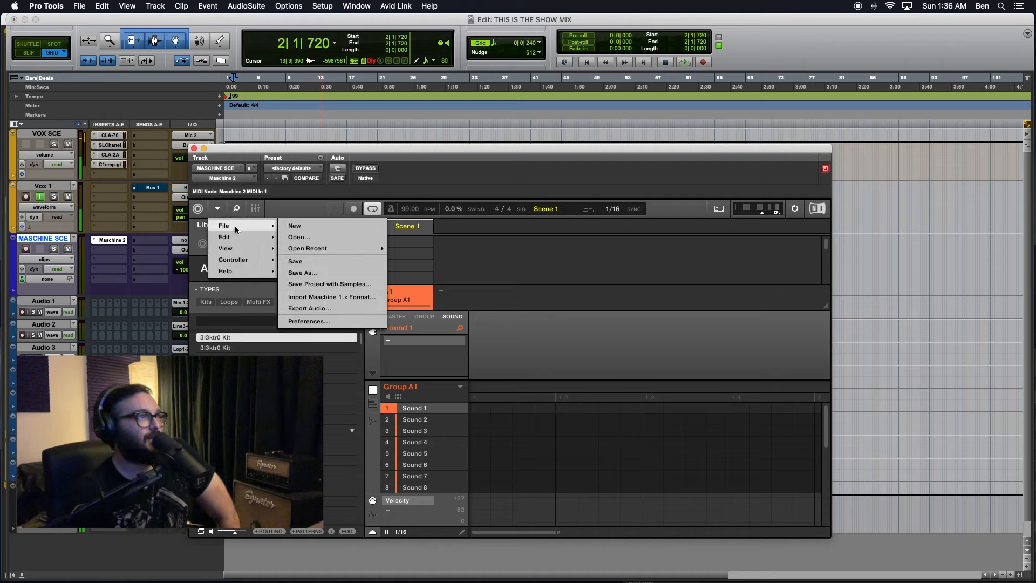
mouse_move(322, 249)
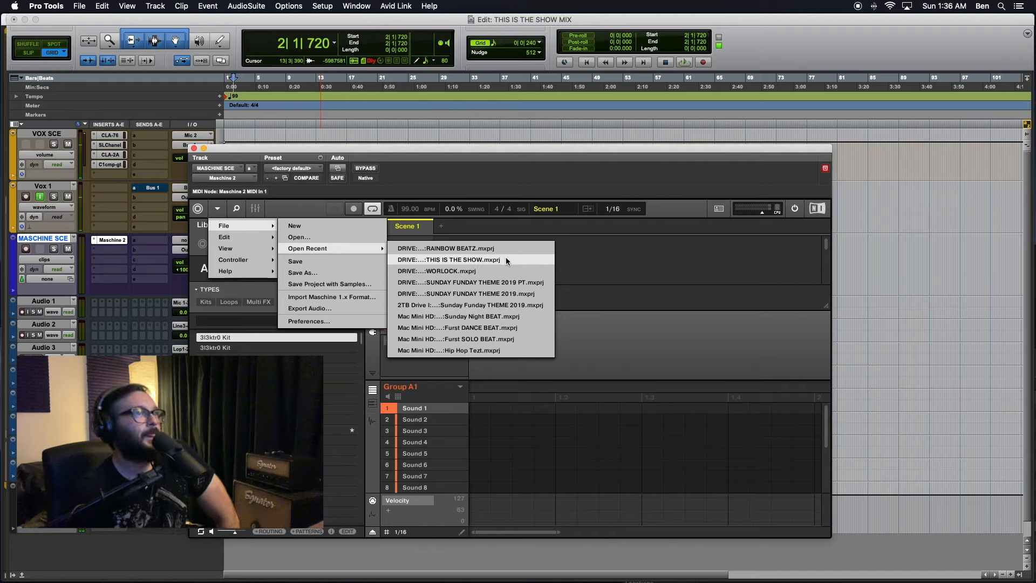
left_click(478, 262)
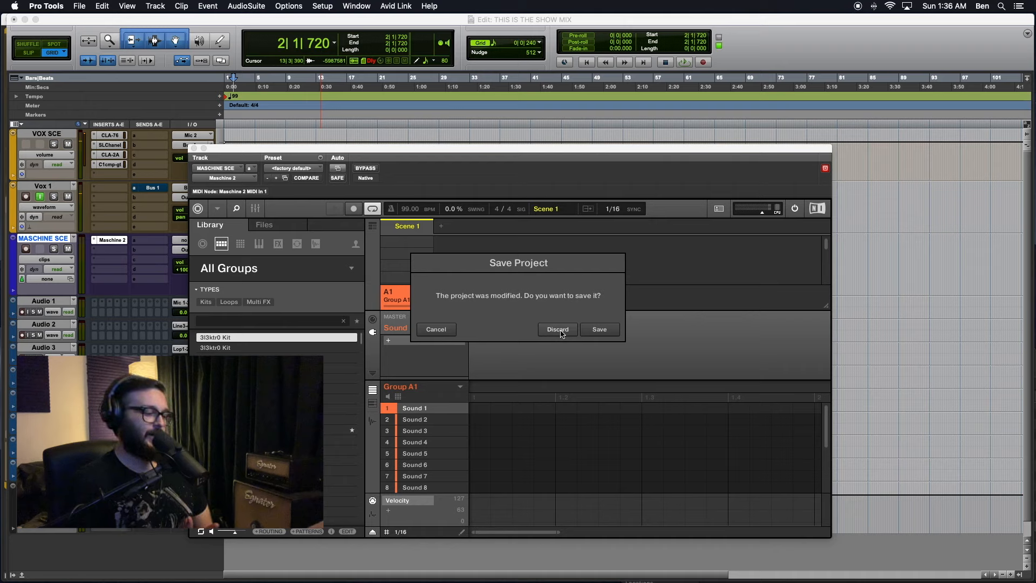
left_click(558, 330)
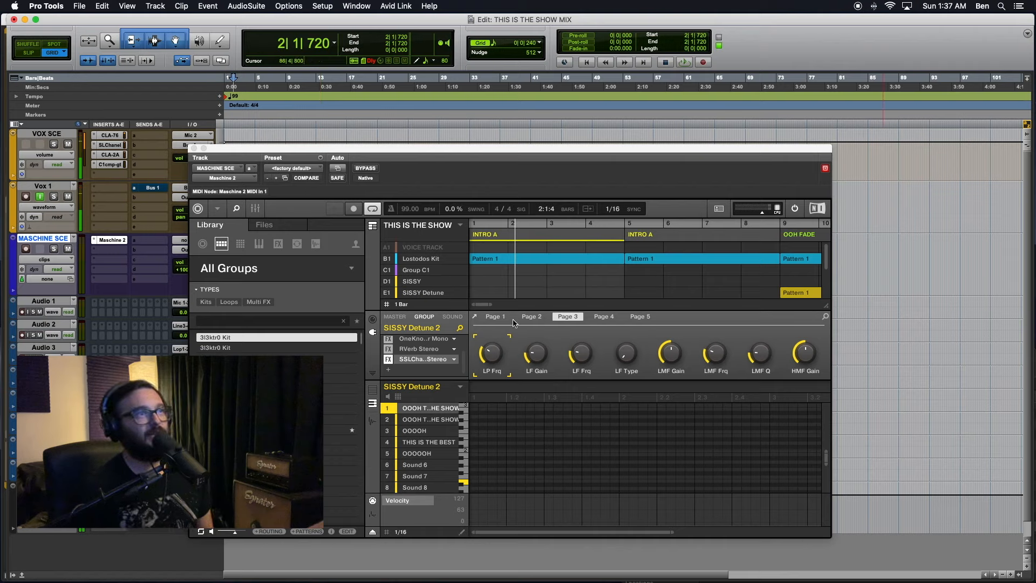
- Open the Reaktor instrument of the BUSTED BASS group's Bust Speaker sound, switch its audio processing off and close its window
left_click(642, 292)
left_click_drag(642, 292, 809, 305)
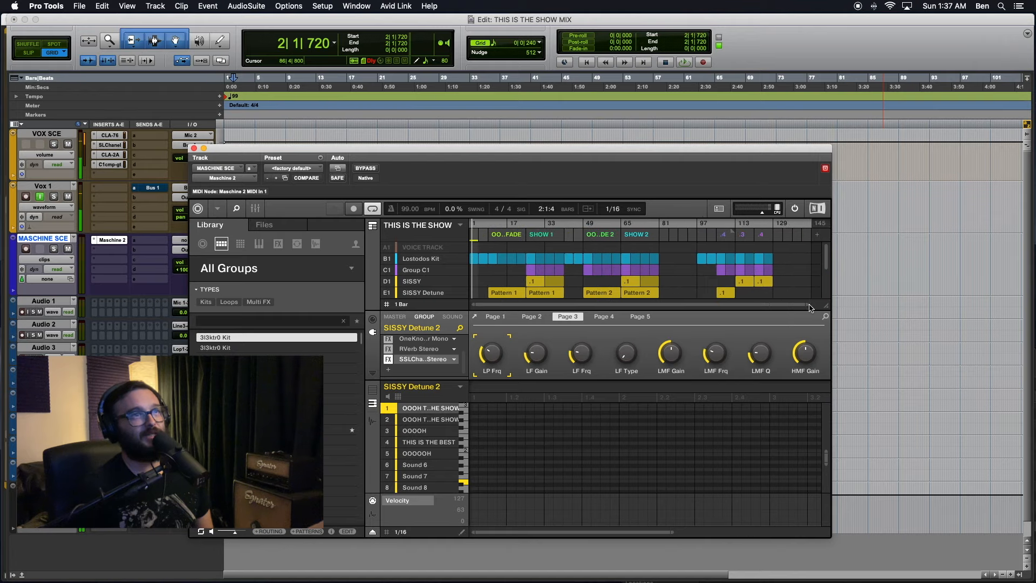
left_click(421, 269)
scroll(423, 278, "down", 1)
scroll(422, 278, "down", 5)
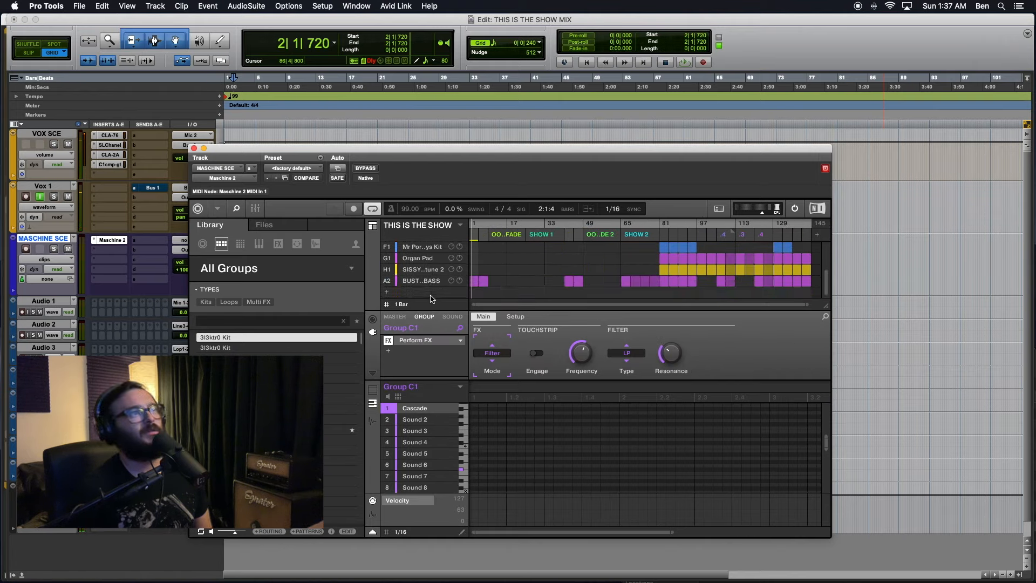
left_click(427, 280)
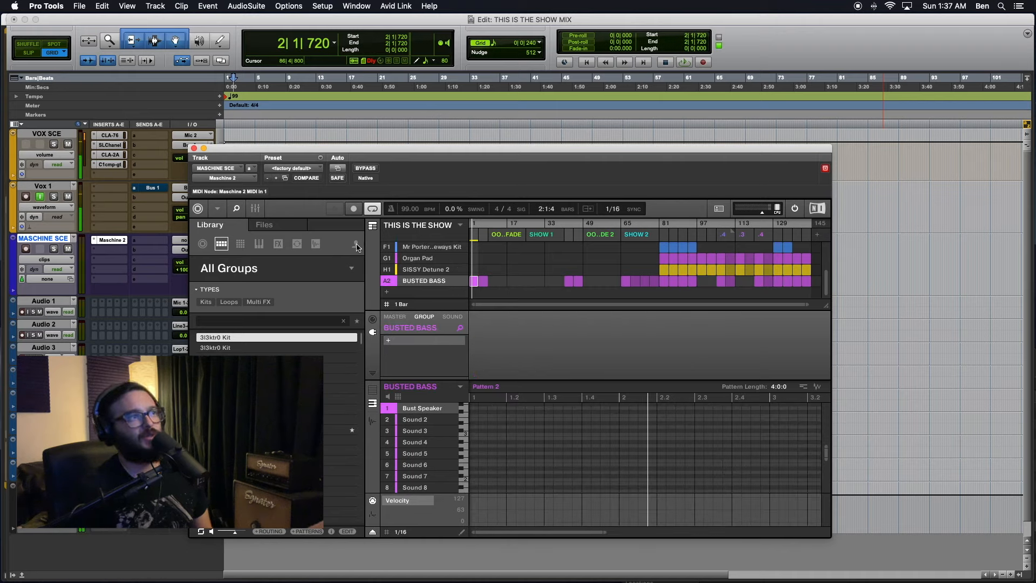
left_click(453, 320)
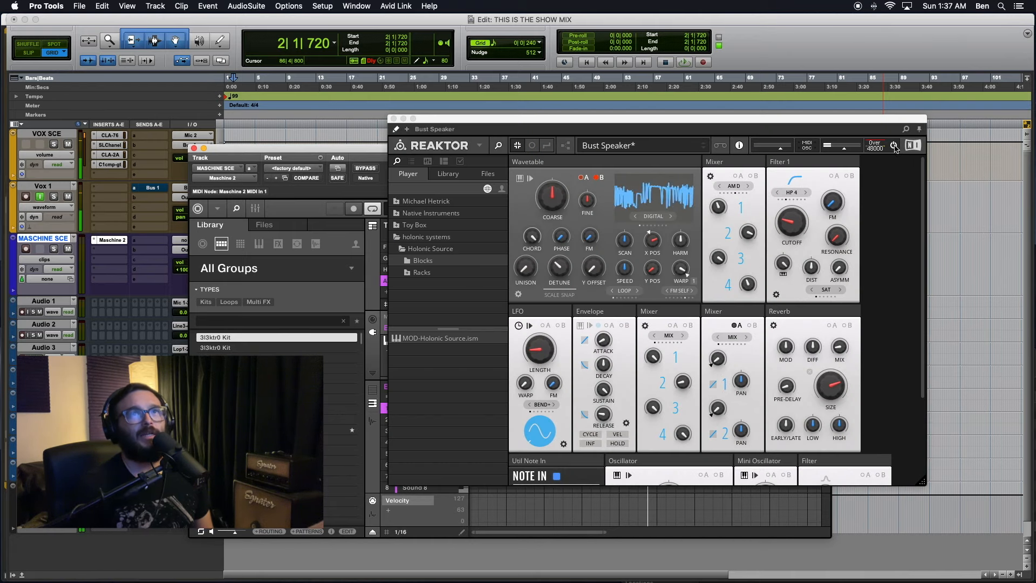
left_click(894, 147)
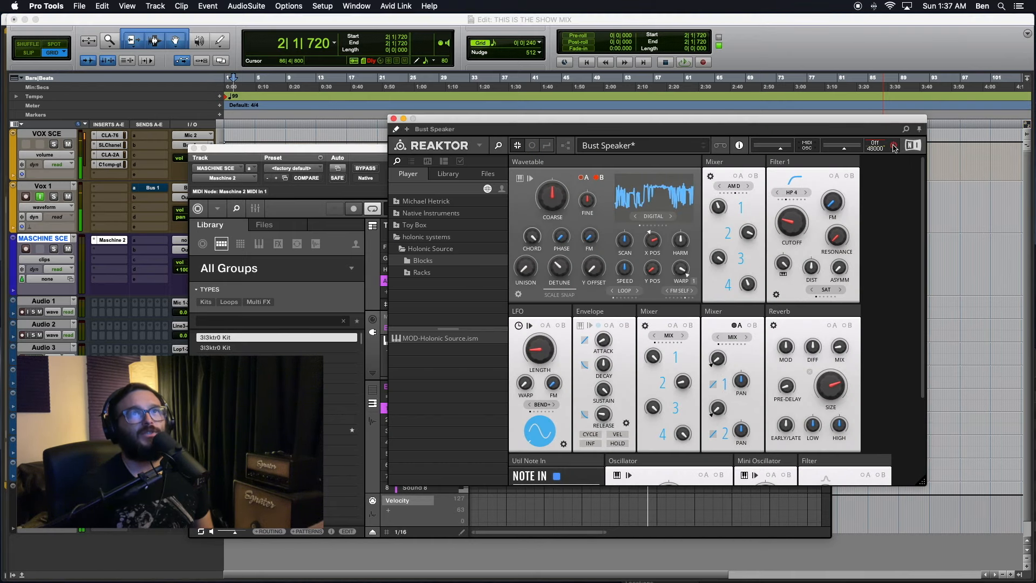
left_click(392, 119)
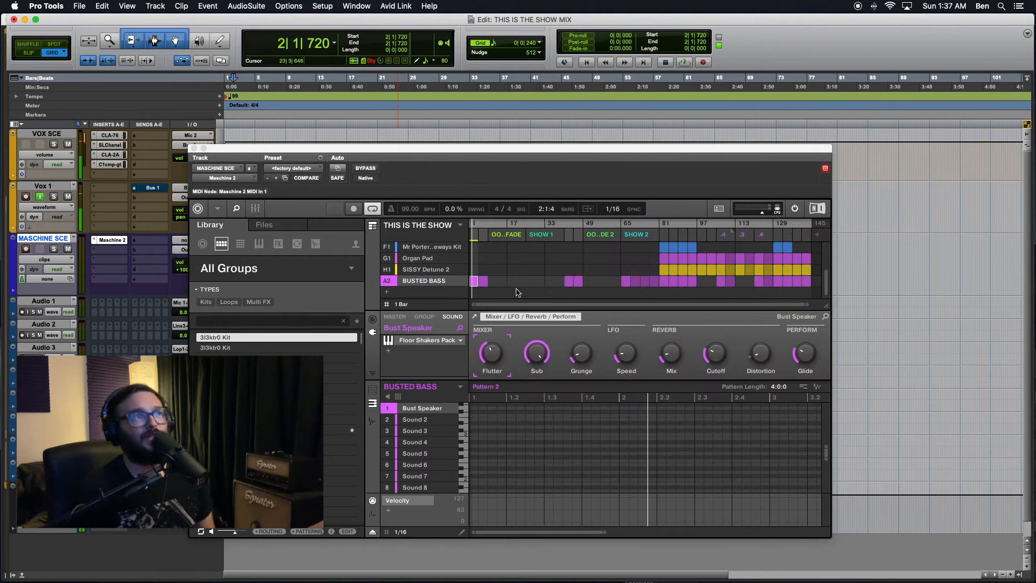
- Mute the BUSTED BASS group in the Maschine arrangement
scroll(441, 288, "up", 5)
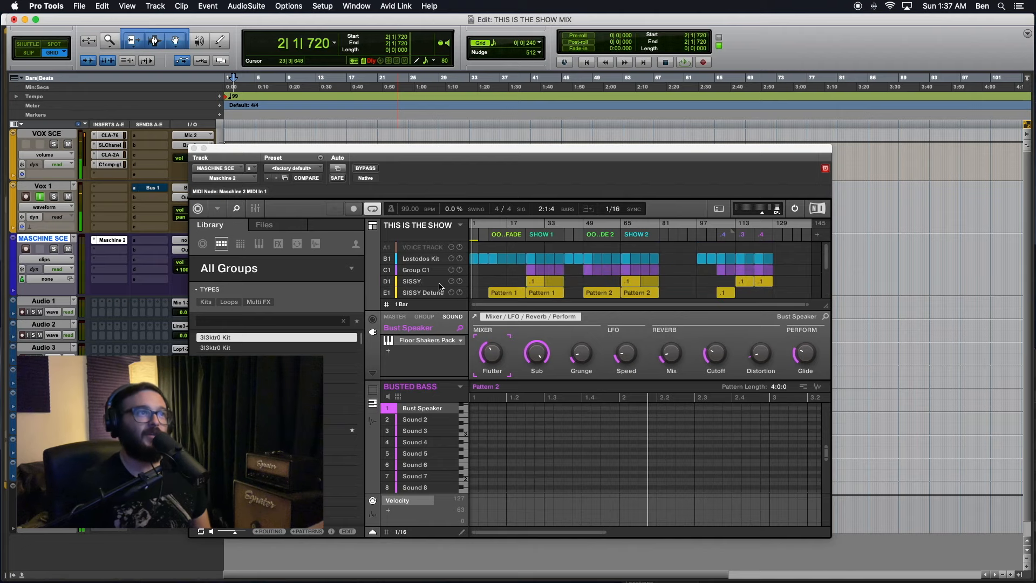
scroll(429, 283, "down", 5)
left_click(388, 285)
left_click(387, 282)
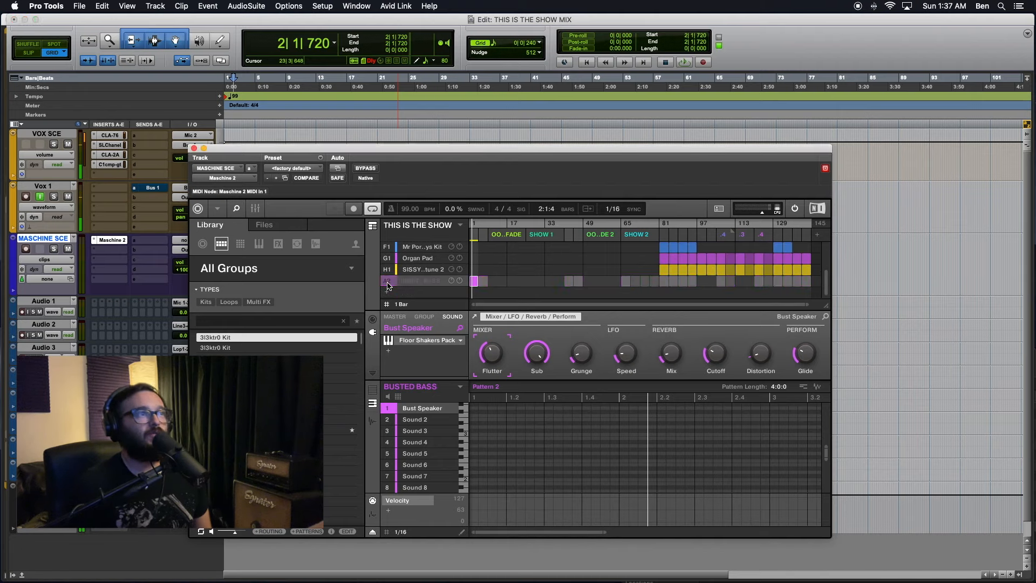
left_click(382, 282)
left_click(382, 281)
- Examine all the groups in the Maschine arrangement and select the Lostodos Kit group
scroll(427, 278, "up", 5)
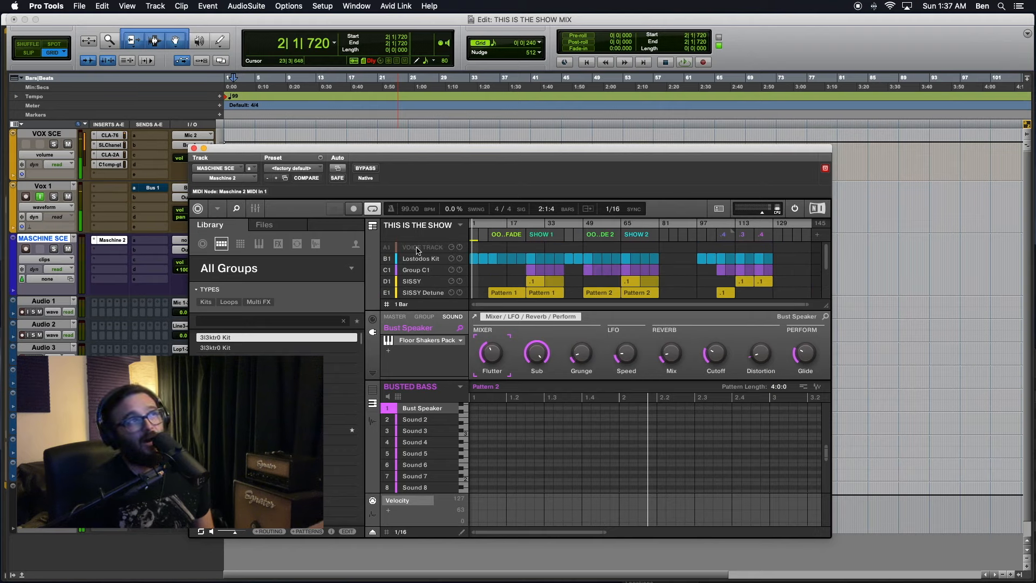
scroll(424, 256, "down", 3)
scroll(437, 270, "up", 3)
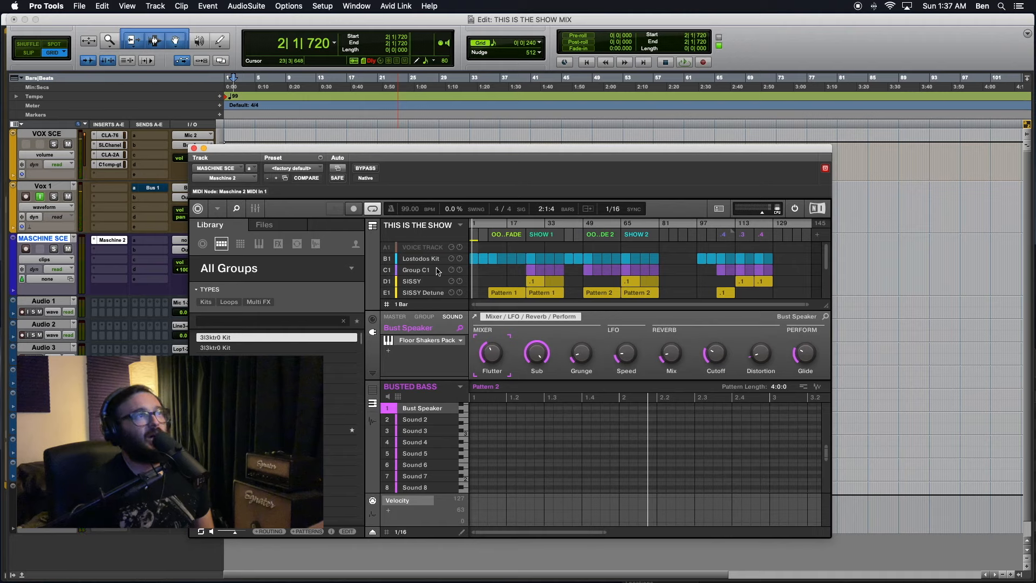
left_click(420, 260)
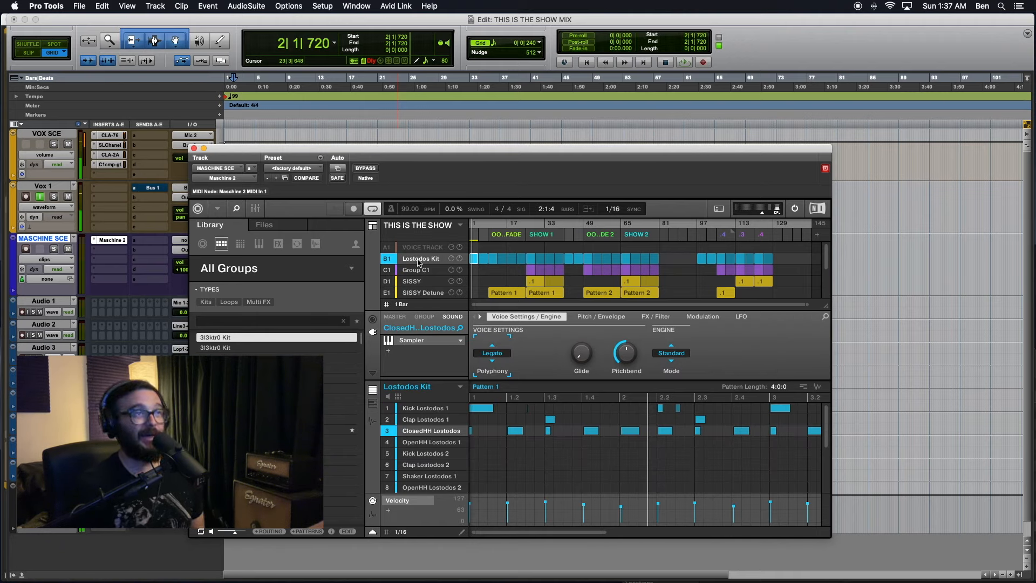
scroll(527, 277, "down", 2)
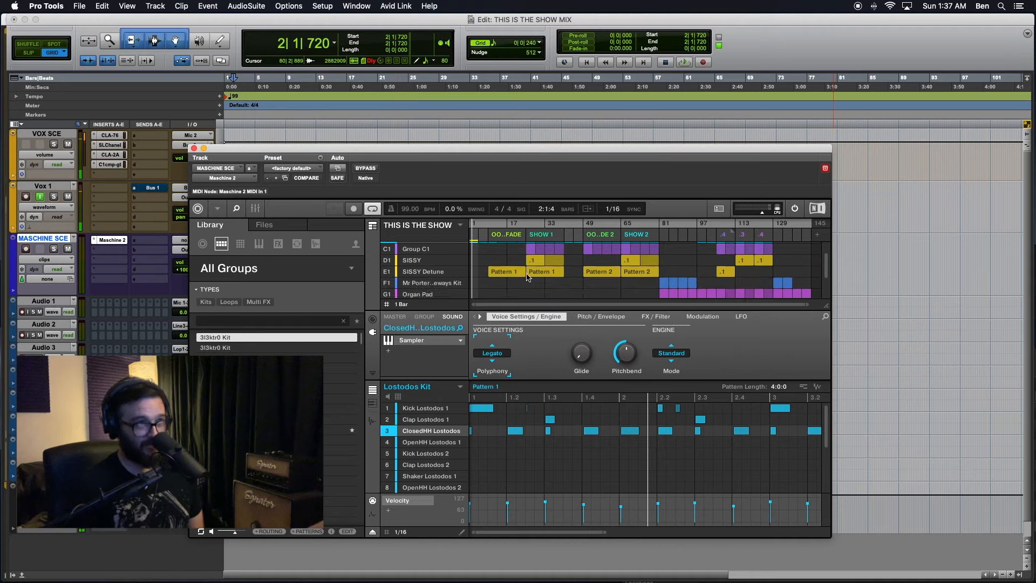
scroll(528, 277, "down", 2)
scroll(527, 277, "up", 4)
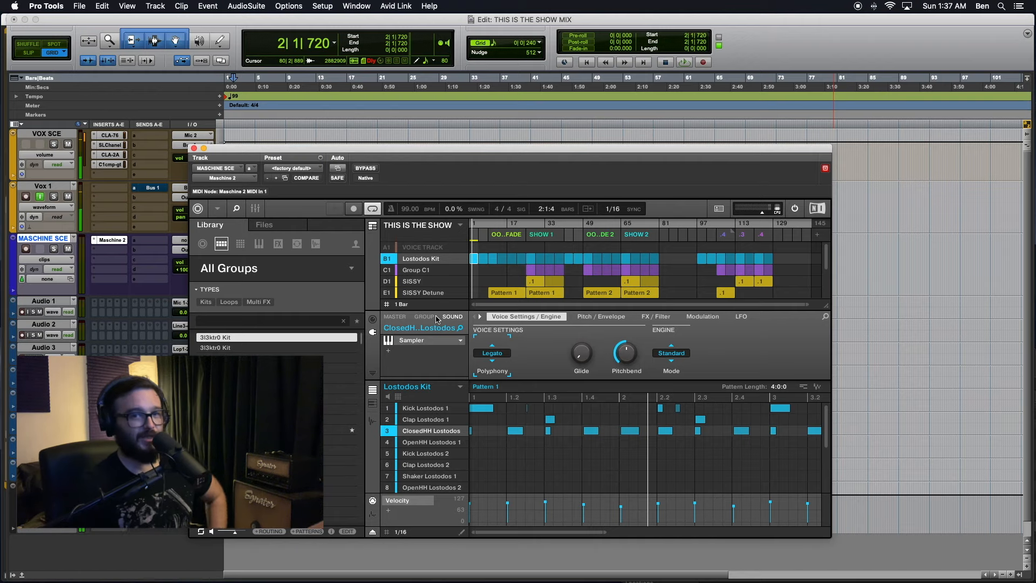
- Move the Maschine 2 plug-in window clear of the track input, output and volume controls
left_click_drag(238, 150, 292, 146)
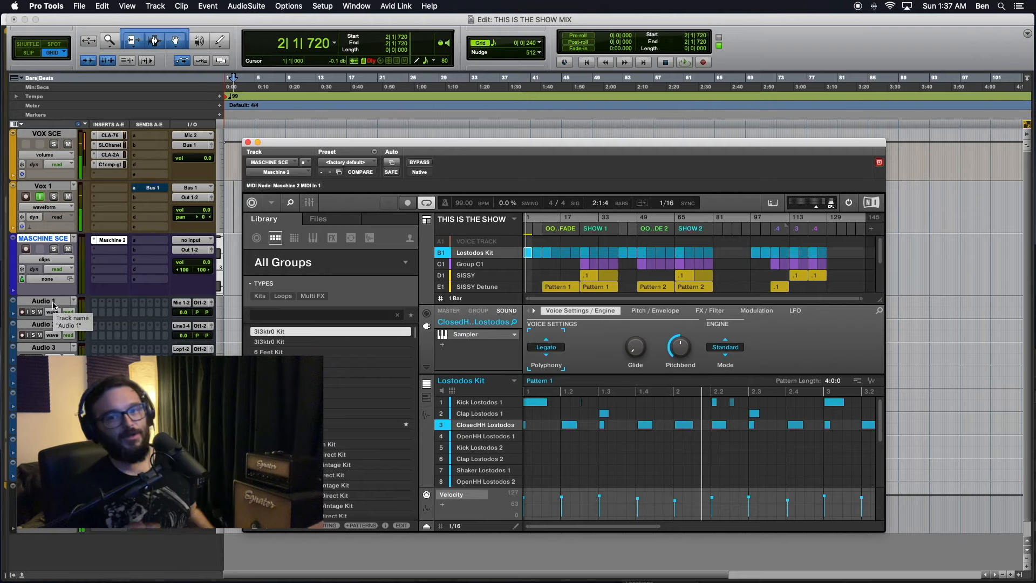
left_click(347, 542)
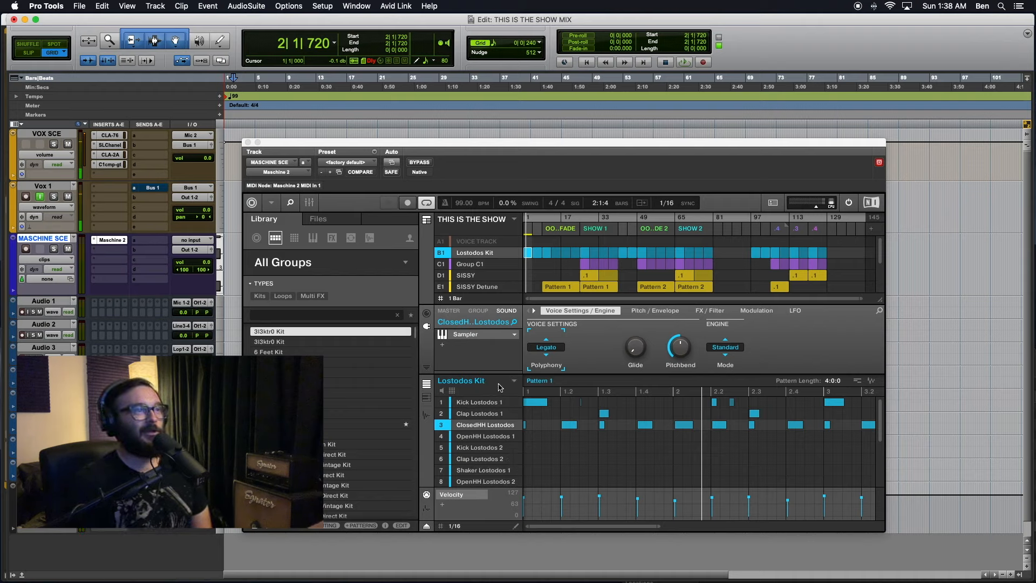
- Audition the kick, clap and closed hi-hat sounds of the Lostodos Kit group, ending on Kick Lostodos 1
left_click(481, 402)
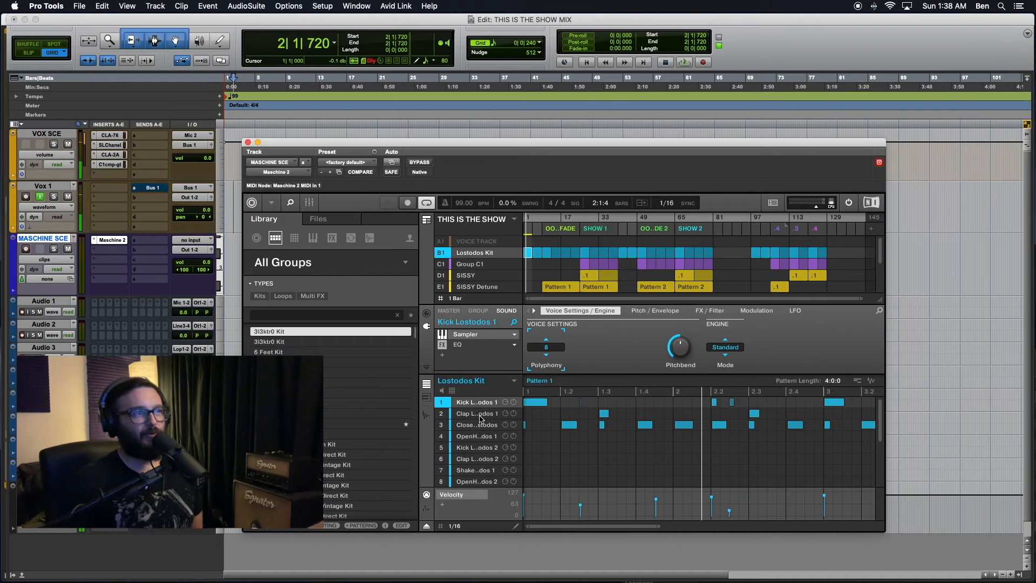
left_click(477, 414)
left_click(480, 426)
left_click(485, 436)
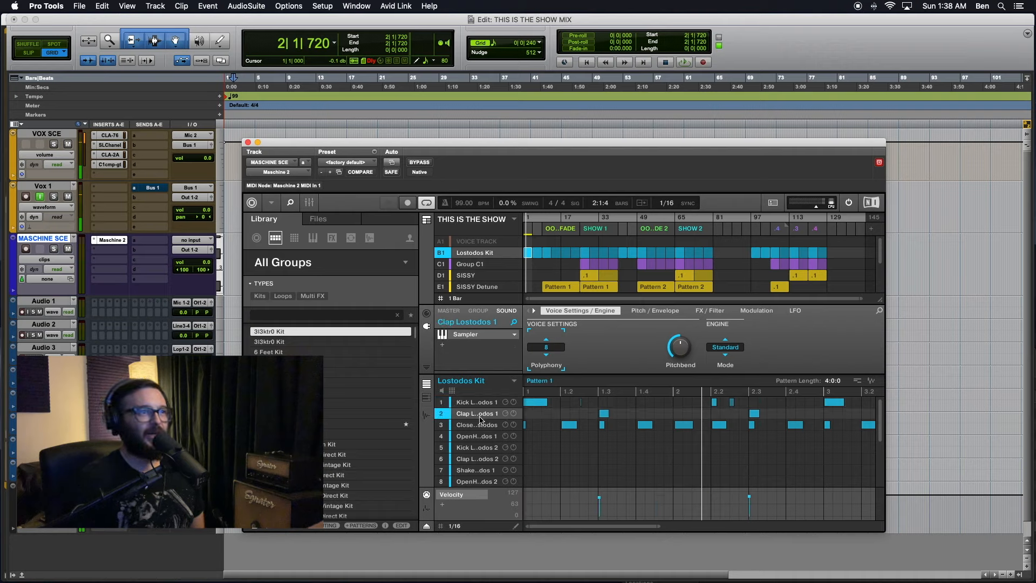
left_click(478, 402)
left_click(485, 415)
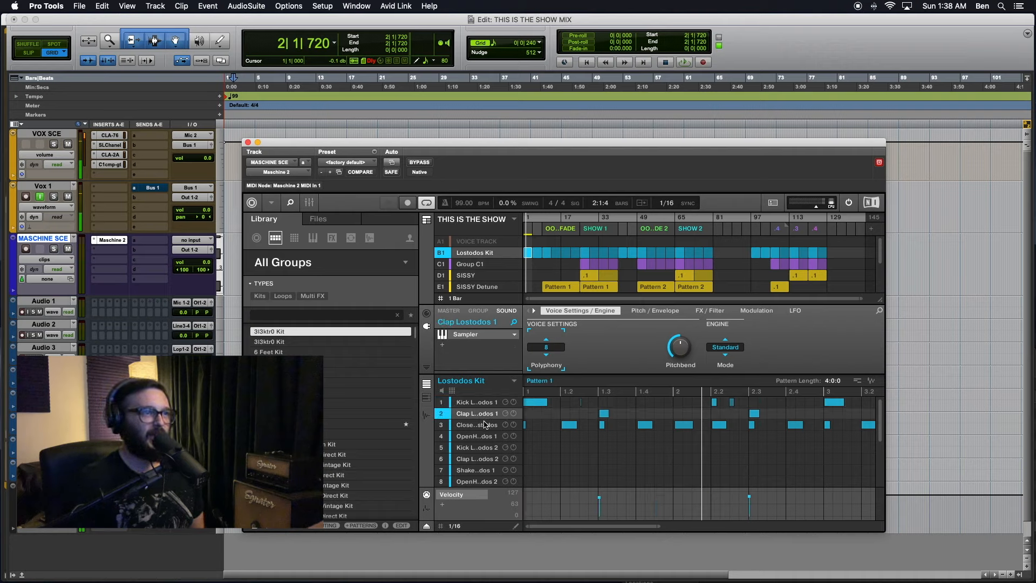
left_click(486, 425)
left_click(487, 403)
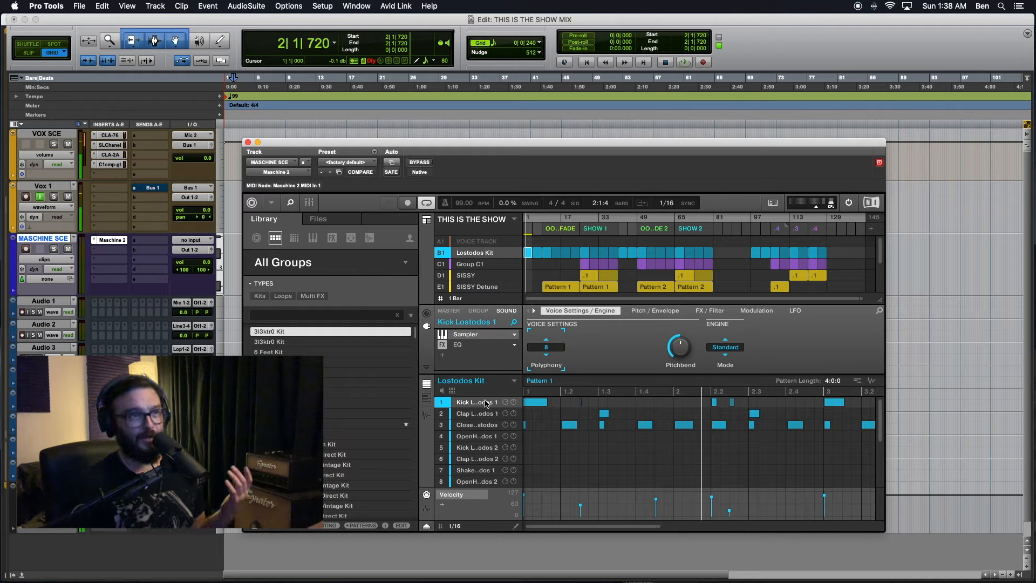
left_click(473, 415)
left_click(484, 415)
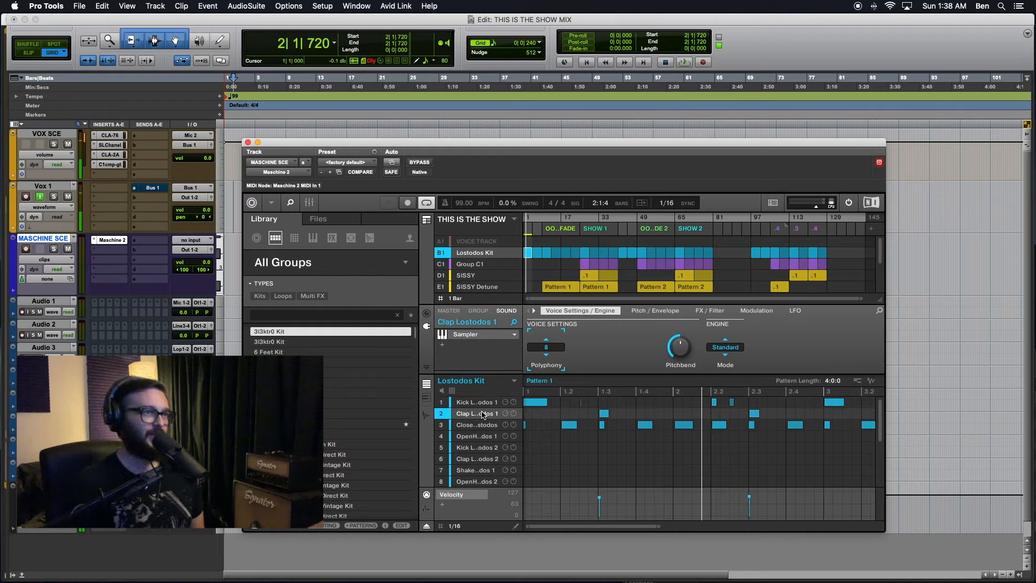
left_click(482, 403)
left_click(481, 415)
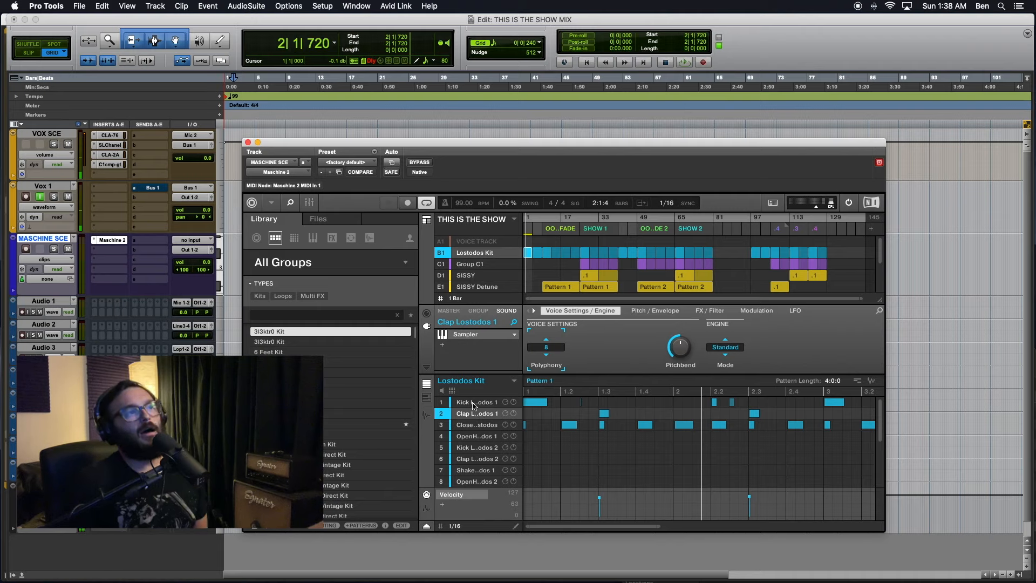
left_click(474, 404)
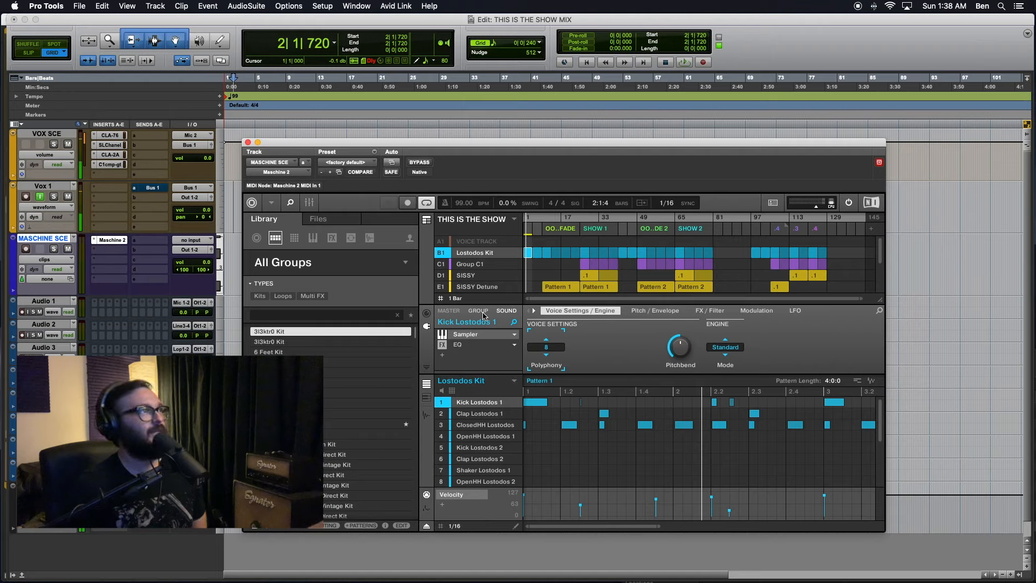
- Reselect the MASCHINE SCE track and place the edit cursor at several positions up to bar 41 to compare it with Maschine's playhead
left_click(49, 302)
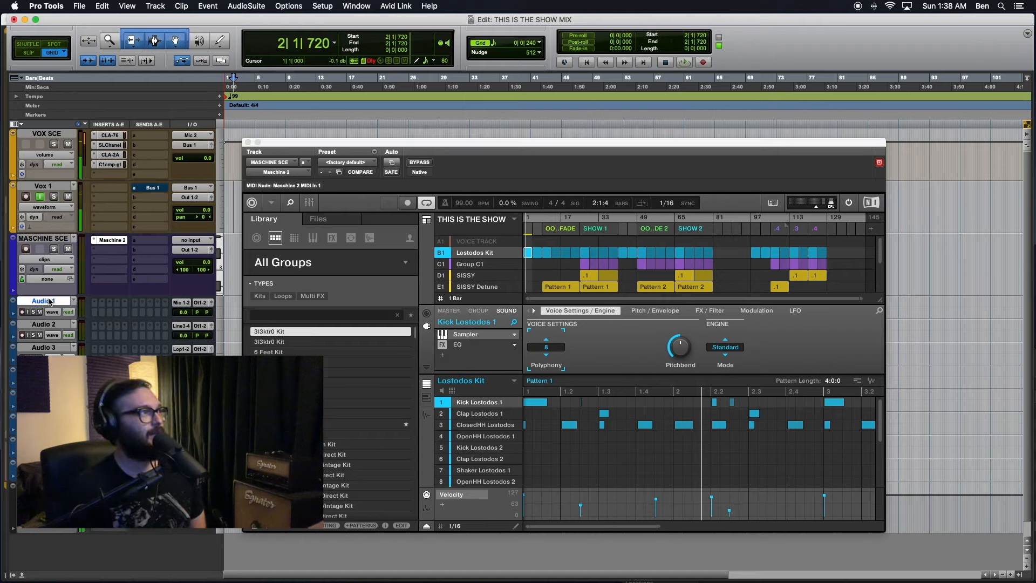
left_click(51, 239)
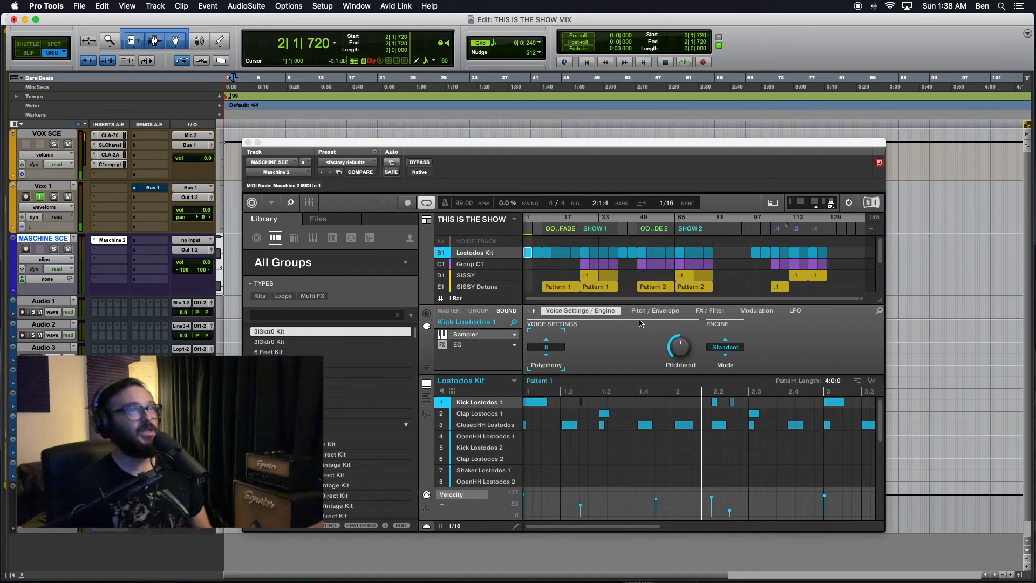
left_click(259, 121)
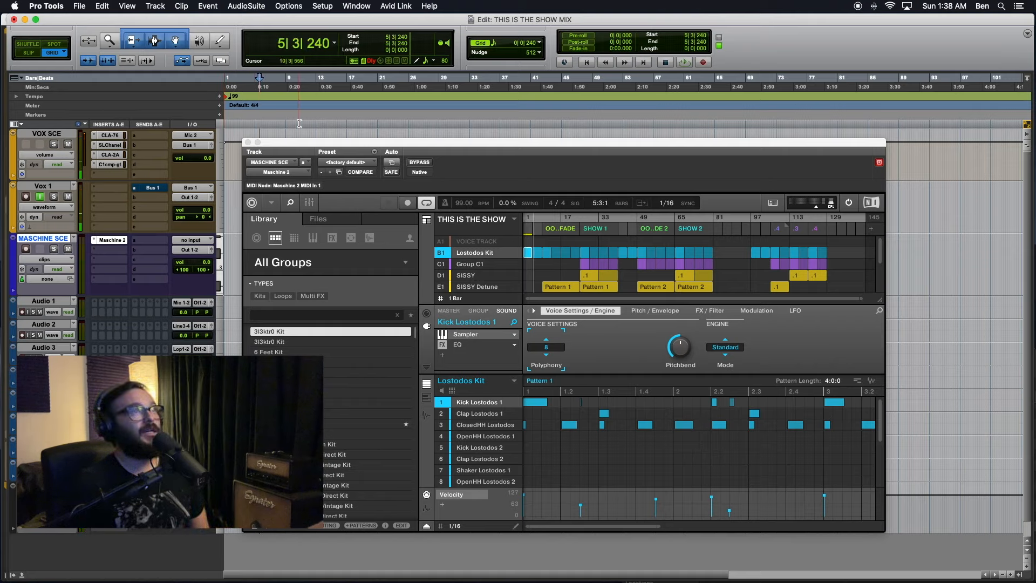
left_click(300, 122)
key("Return")
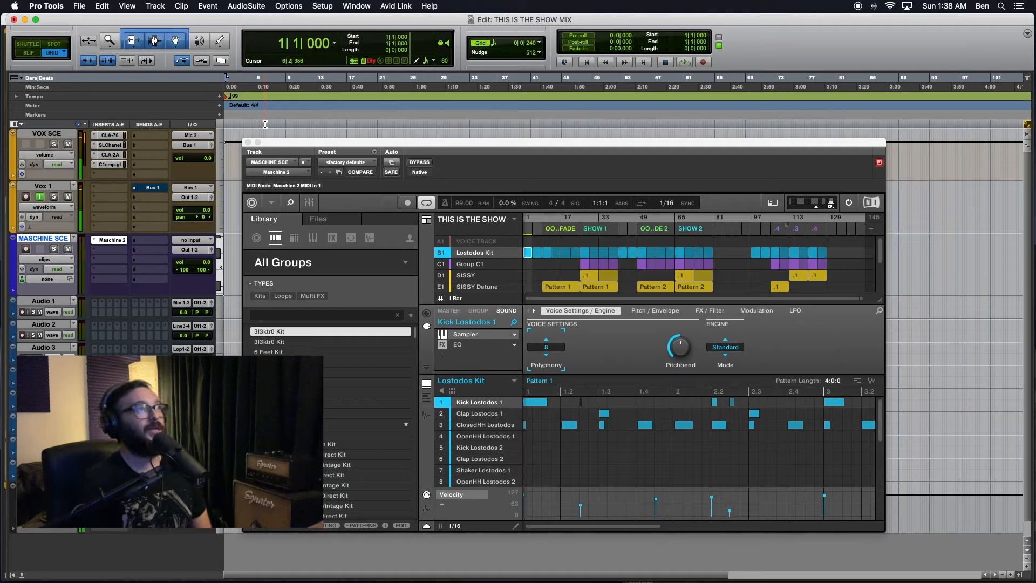
left_click(251, 124)
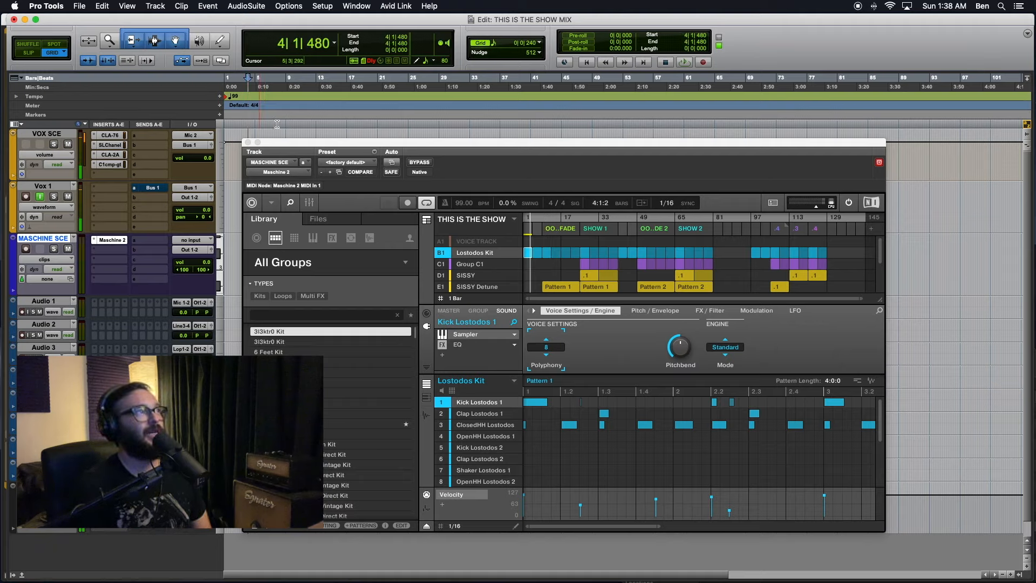
left_click(297, 124)
left_click(359, 124)
left_click(451, 124)
left_click(510, 124)
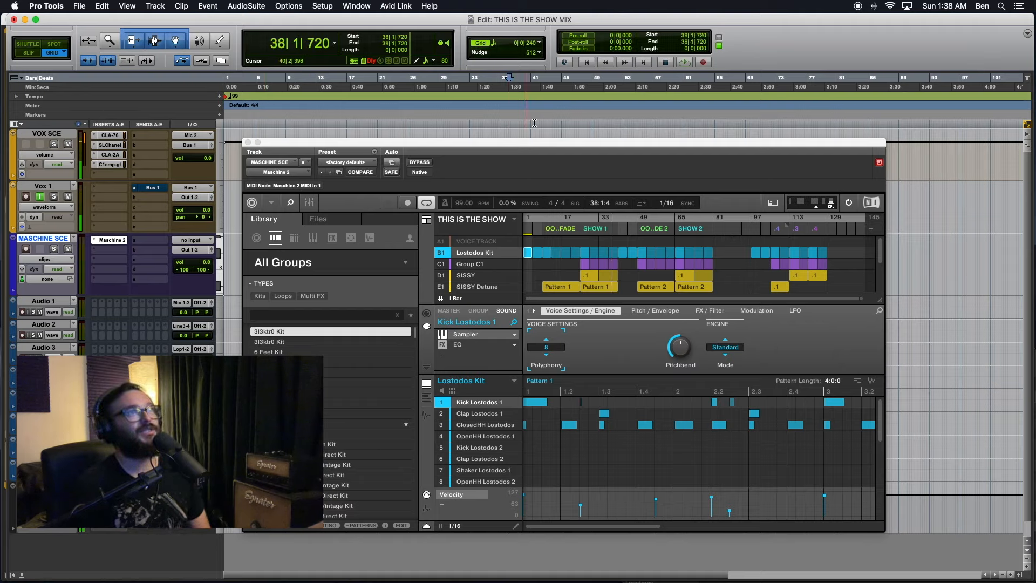
left_click(533, 124)
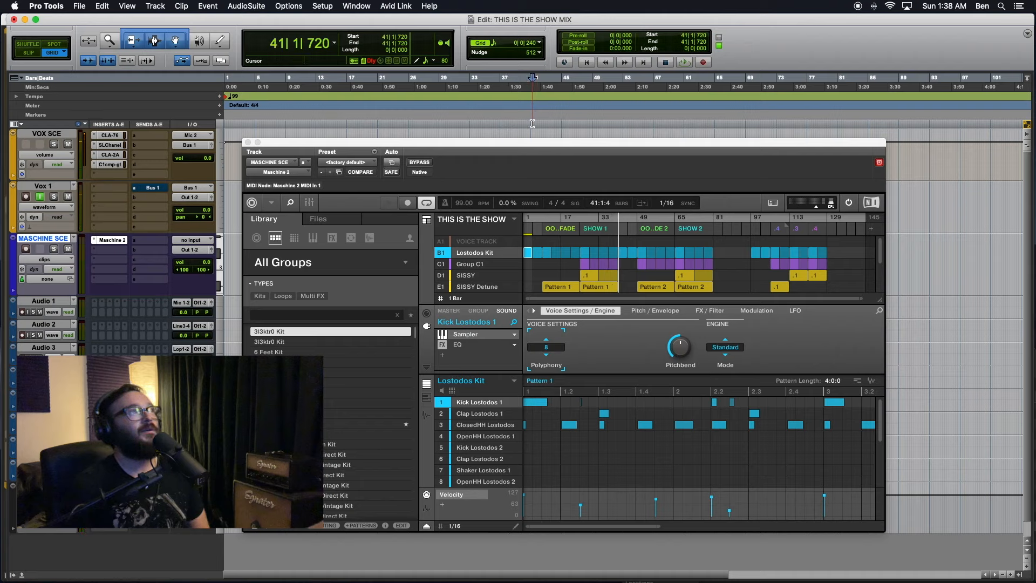
left_click(531, 124)
left_click(532, 124)
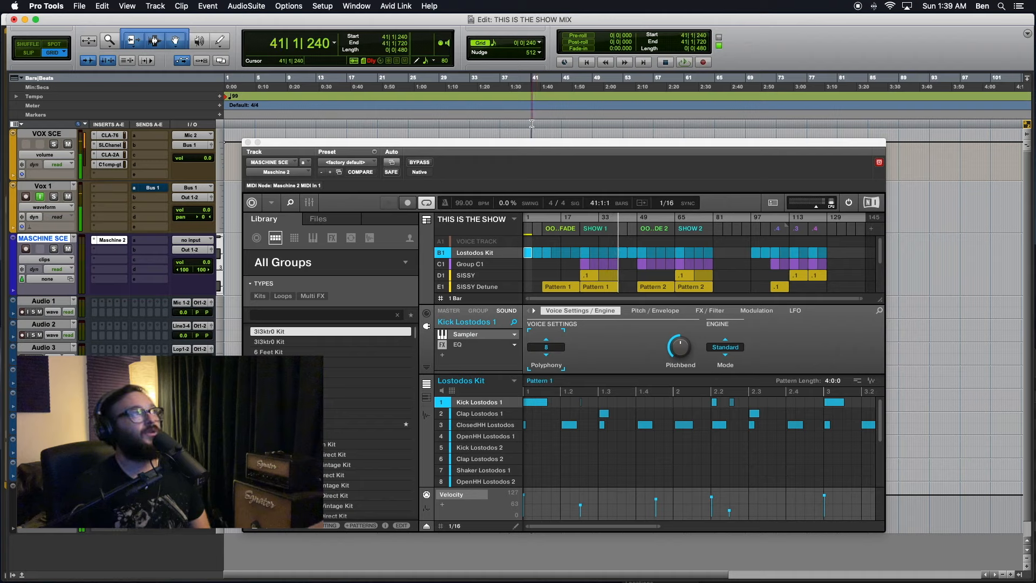
left_click(519, 124)
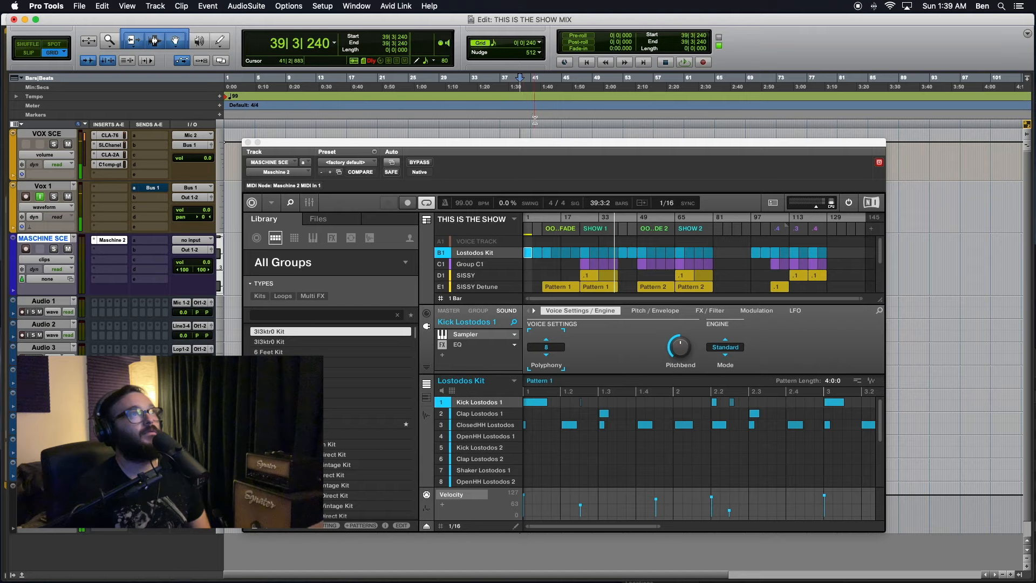
left_click(531, 122)
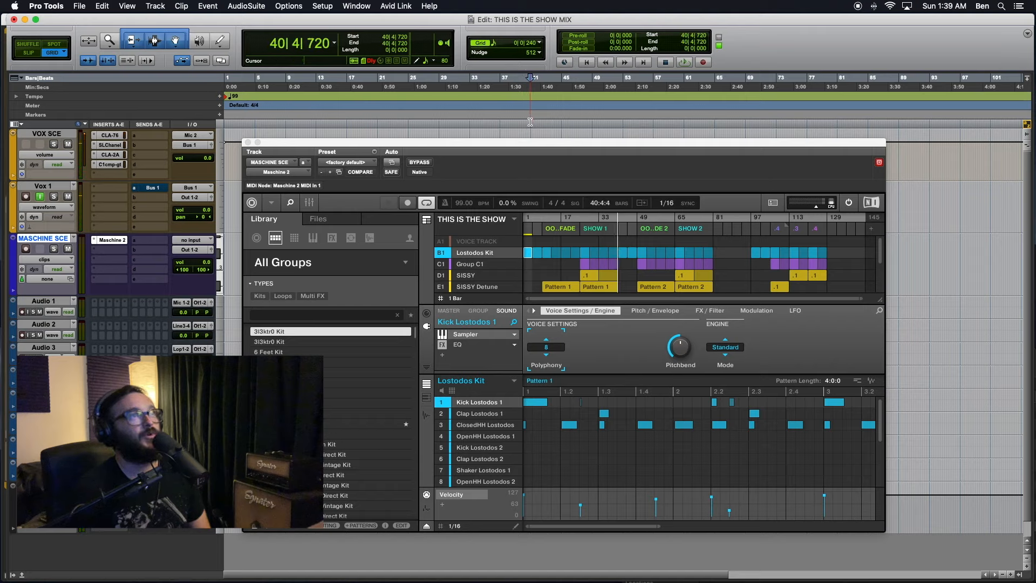
left_click(531, 122)
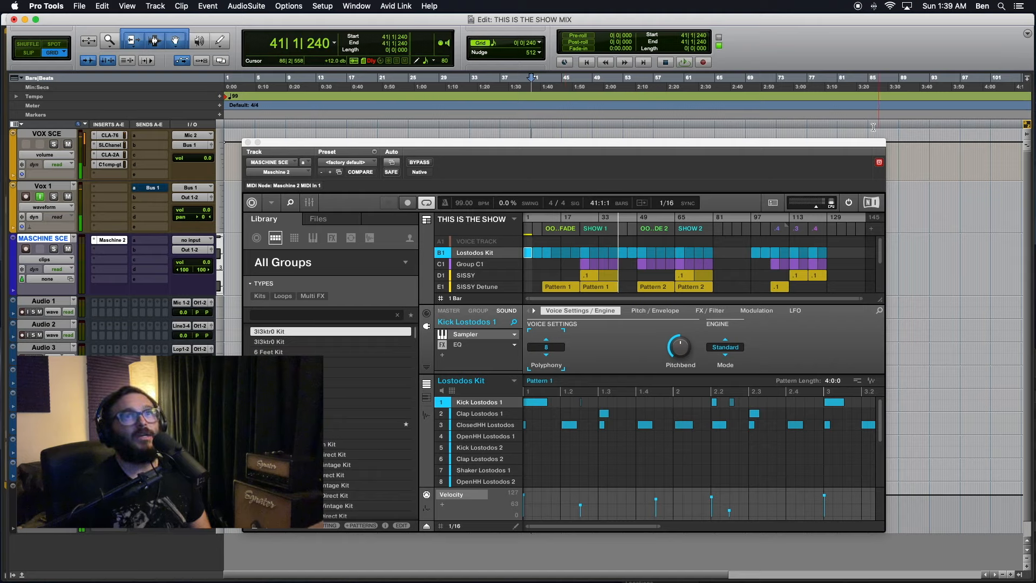
- Place the edit cursor at 98|4|720 and examine the Maschine arrangement through to its end with its timeline zoomed out
left_click(869, 128)
left_click(953, 130)
left_click(976, 130)
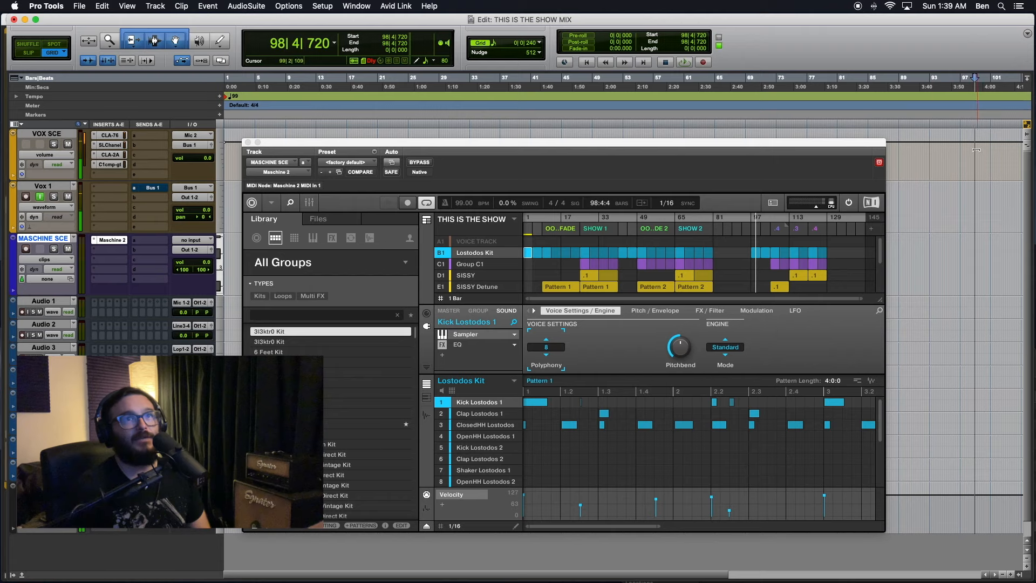
scroll(814, 288, "down", 5)
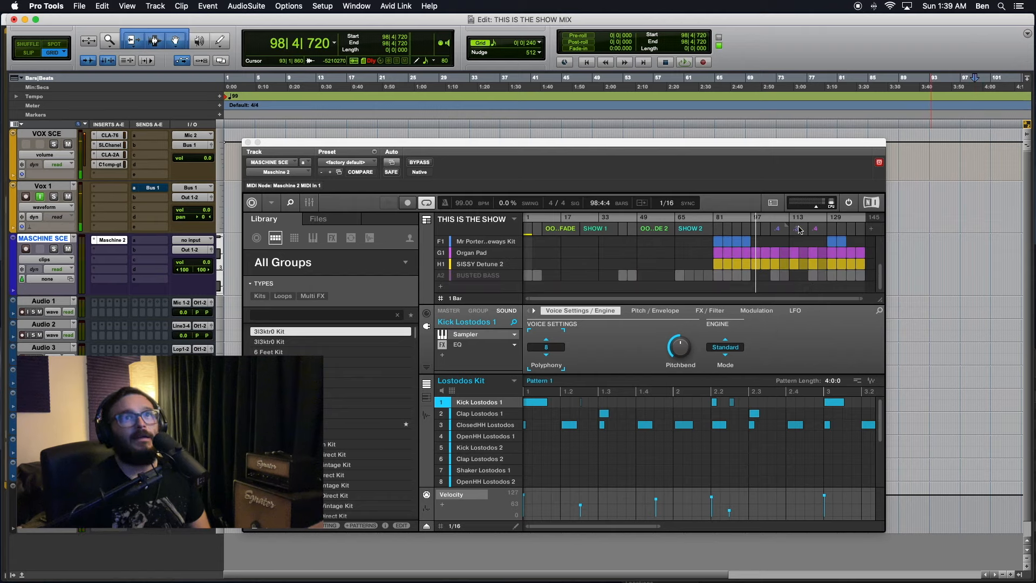
mouse_move(866, 214)
left_mouse_down()
mouse_move(805, 216)
mouse_move(851, 217)
left_mouse_up()
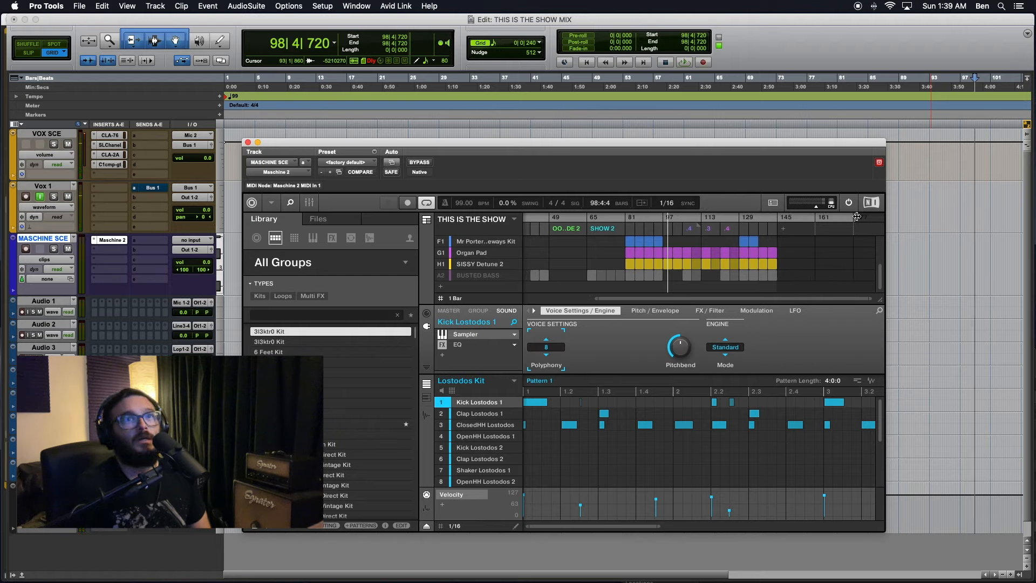
left_click_drag(855, 216, 858, 217)
scroll(757, 268, "left", 2)
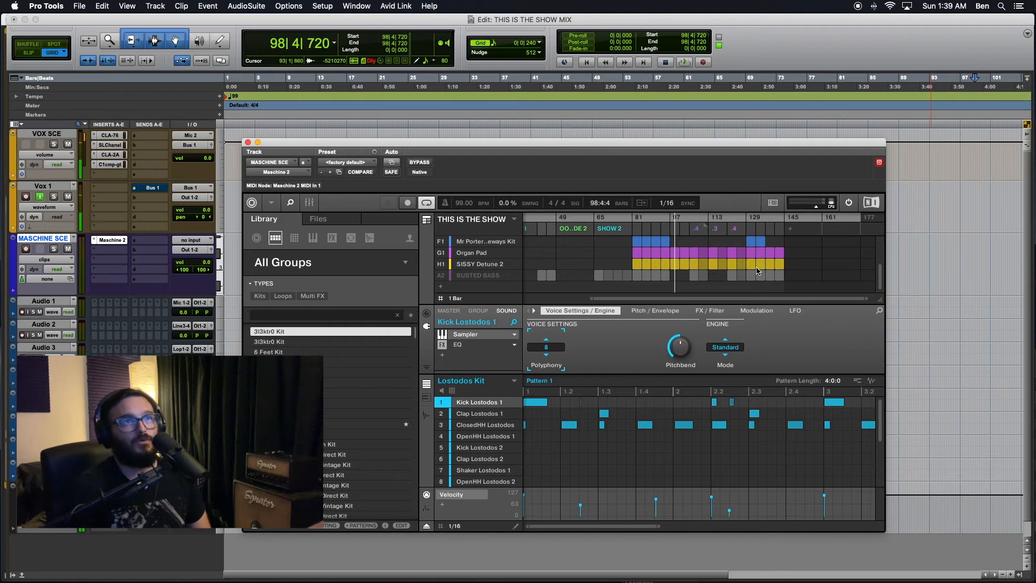
scroll(757, 269, "up", 2)
scroll(756, 270, "left", 2)
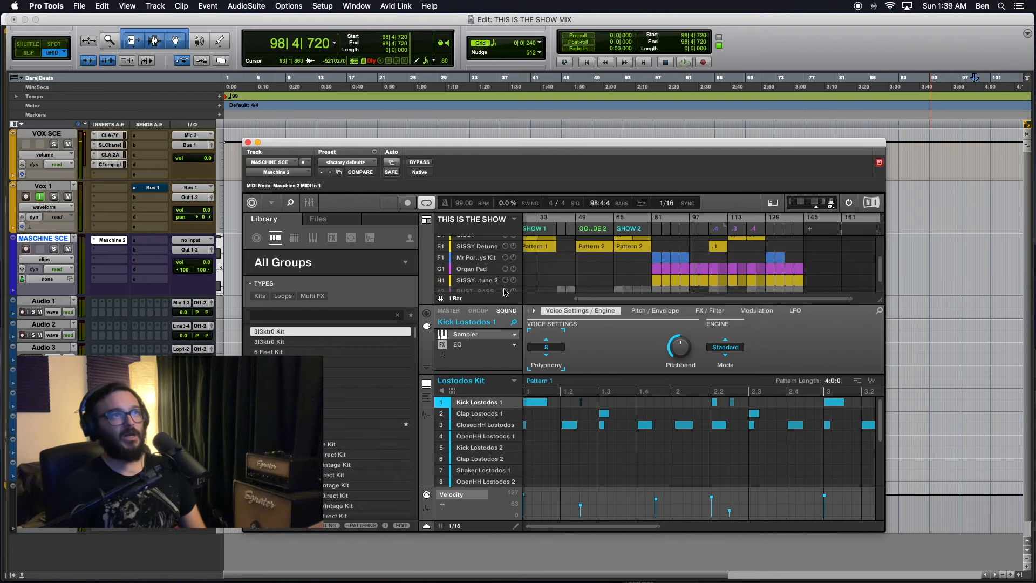
left_click_drag(575, 300, 482, 303)
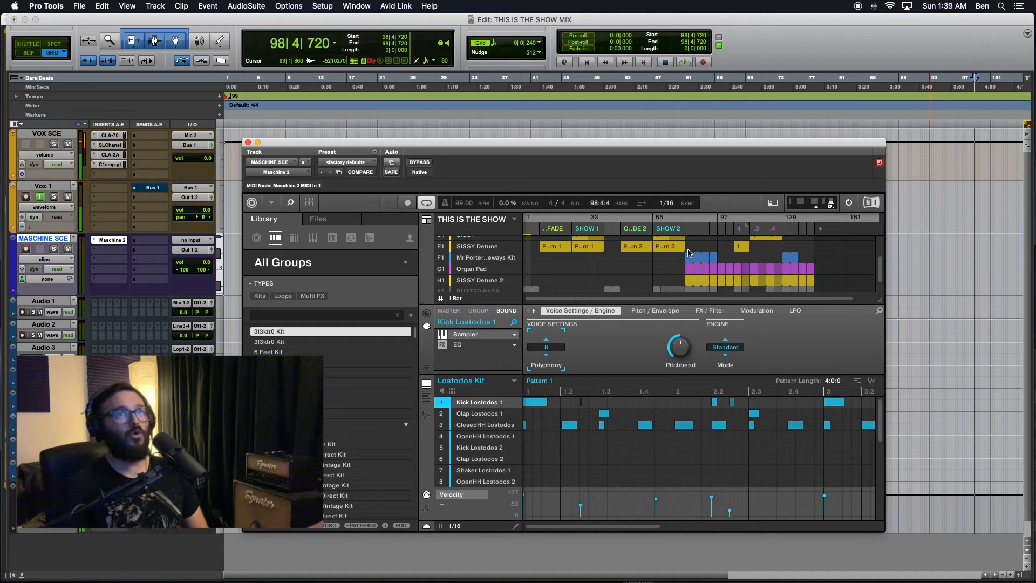
scroll(688, 253, "up", 4)
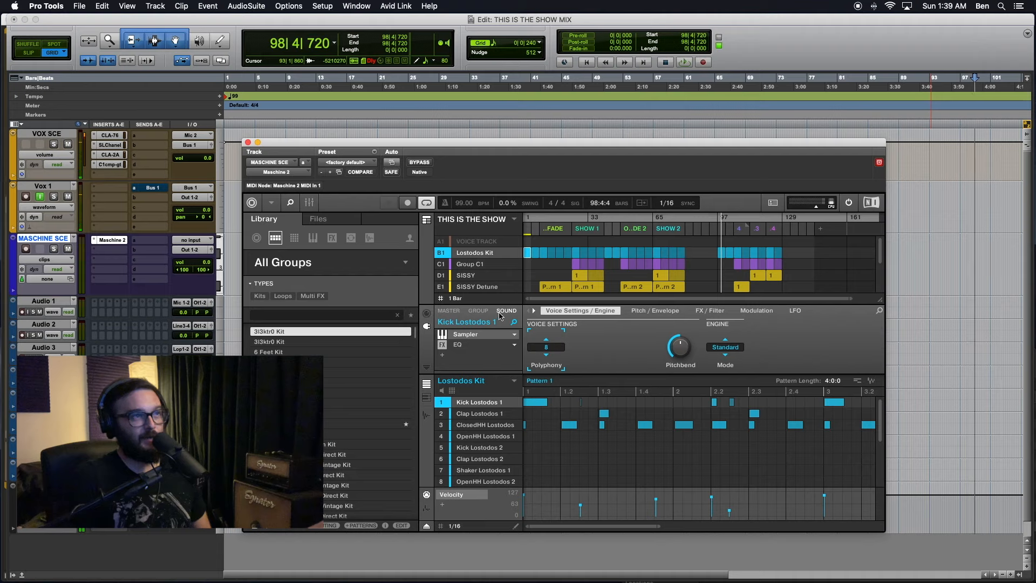
- View Group C1's sounds, reselect the Lostodos Kit group and place the edit cursor at 2|4|240
left_click(469, 264)
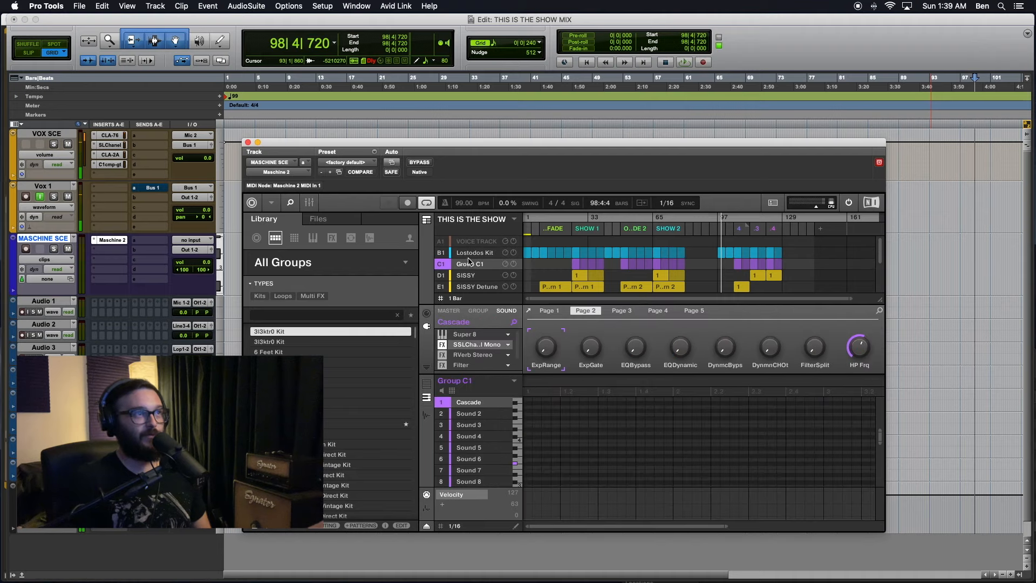
left_click(475, 253)
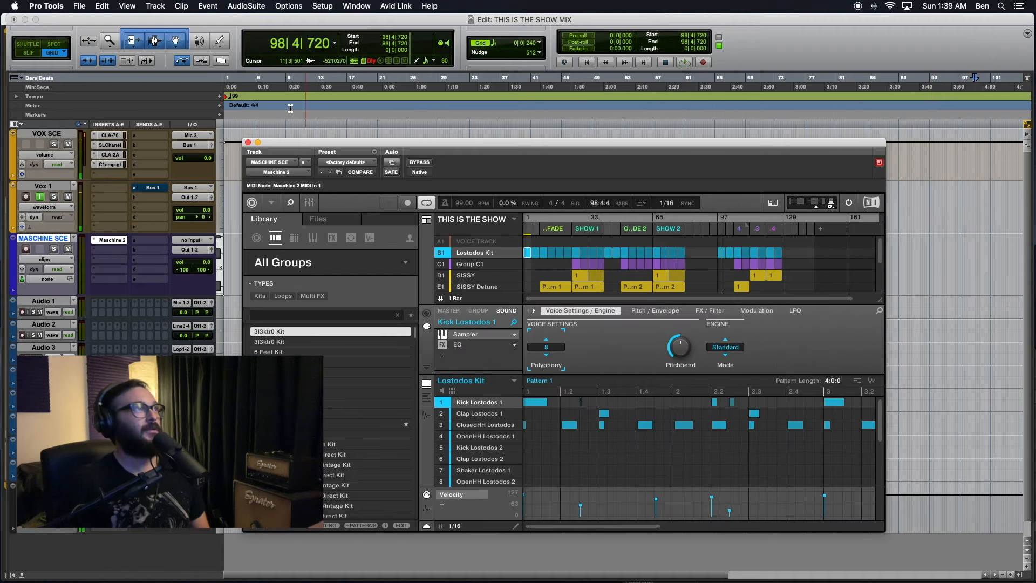
left_click(239, 123)
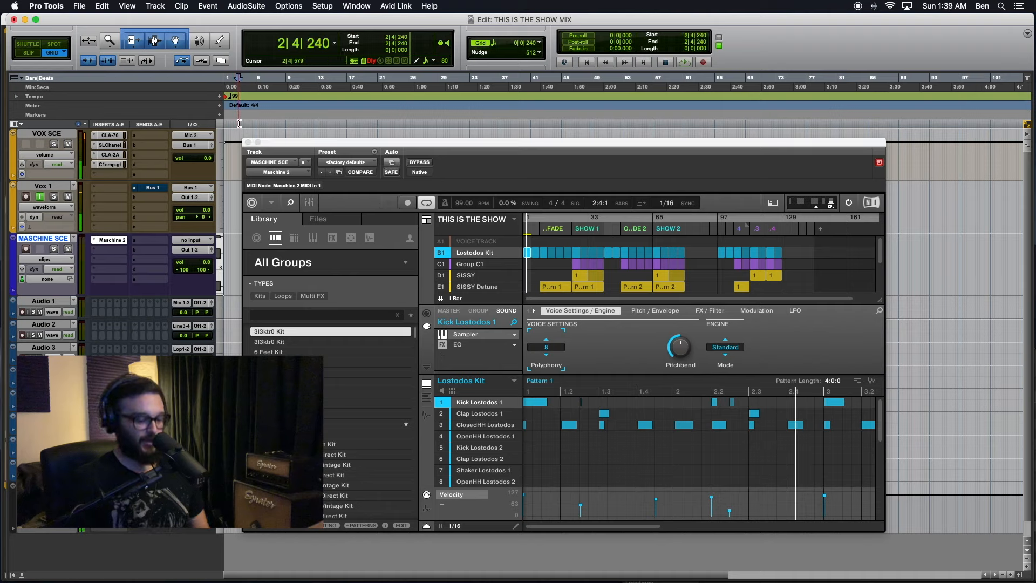
- Return the edit cursor to the session start and play the Maschine arrangement through its first few bars
key("Return")
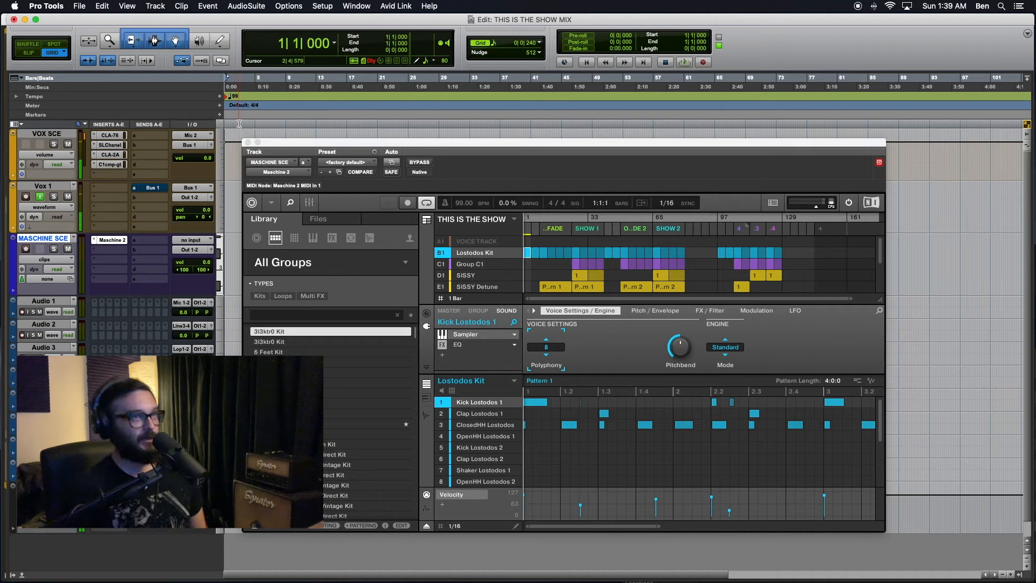
key("space")
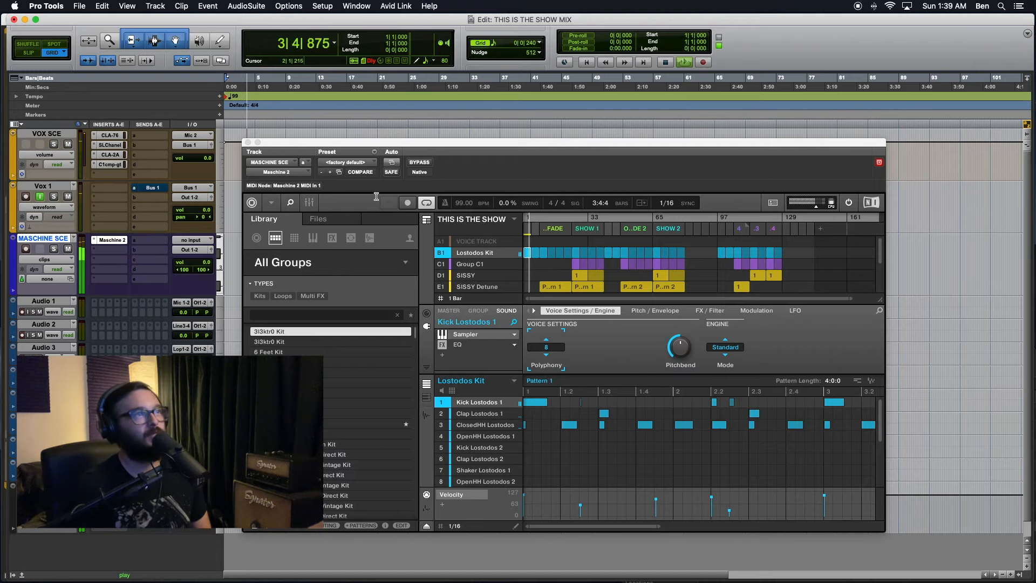
key("space")
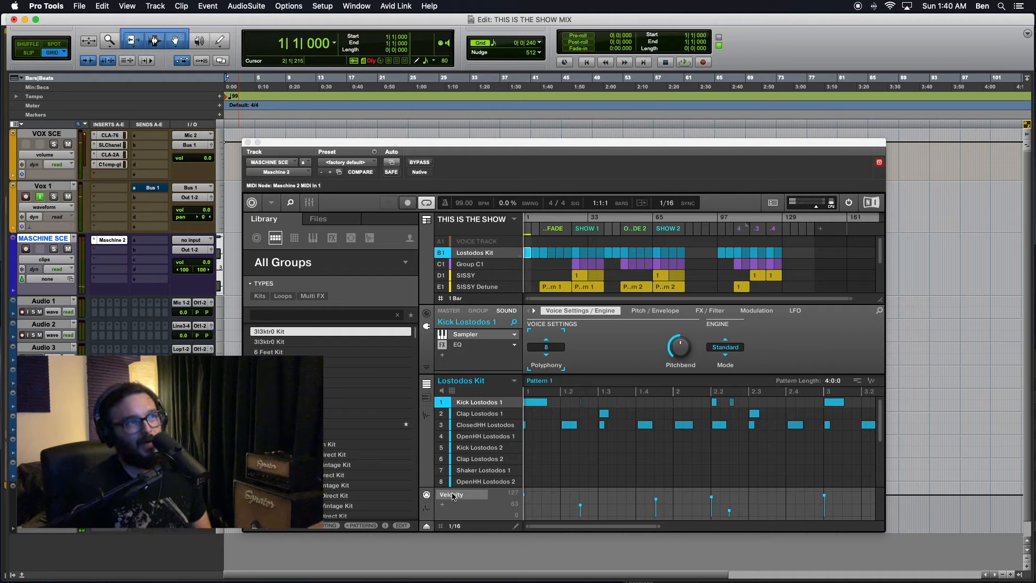
- Audition the clap and closed hi-hat sounds, start playback and zoom the pattern editor out to show all of Pattern 1
left_click(482, 425)
left_click(477, 414)
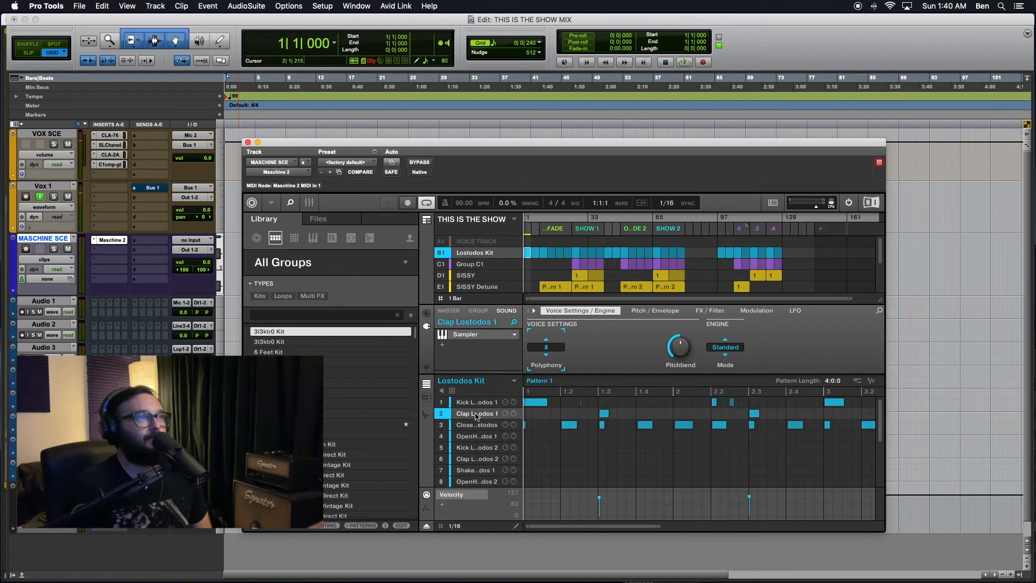
left_click(478, 426)
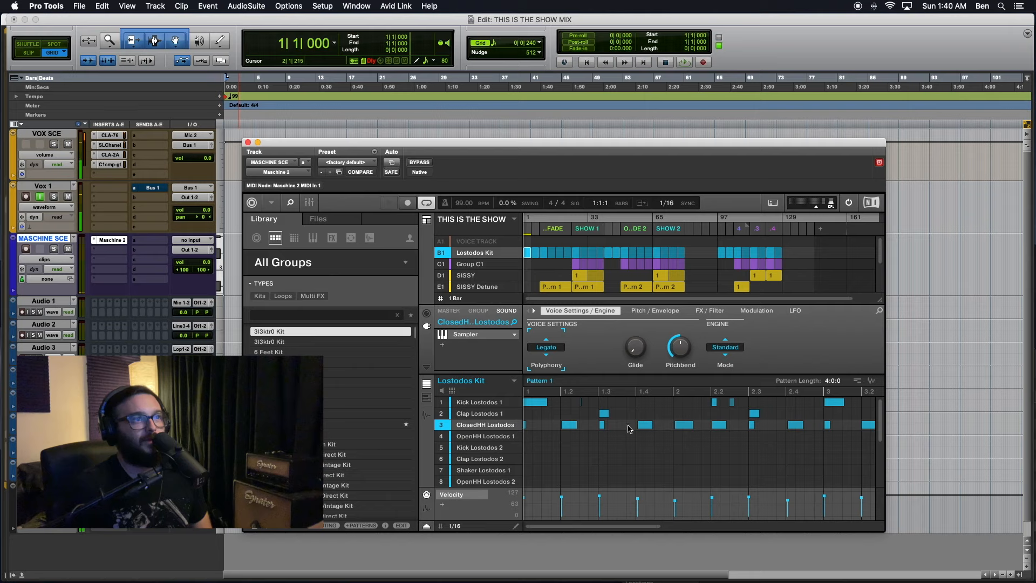
scroll(635, 433, "down", 5)
scroll(635, 433, "up", 5)
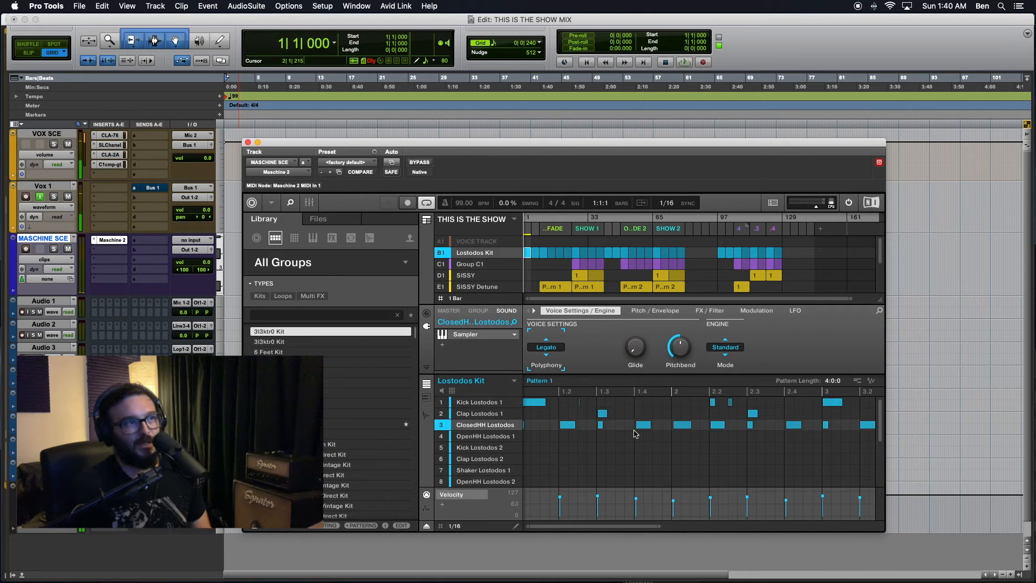
key("space")
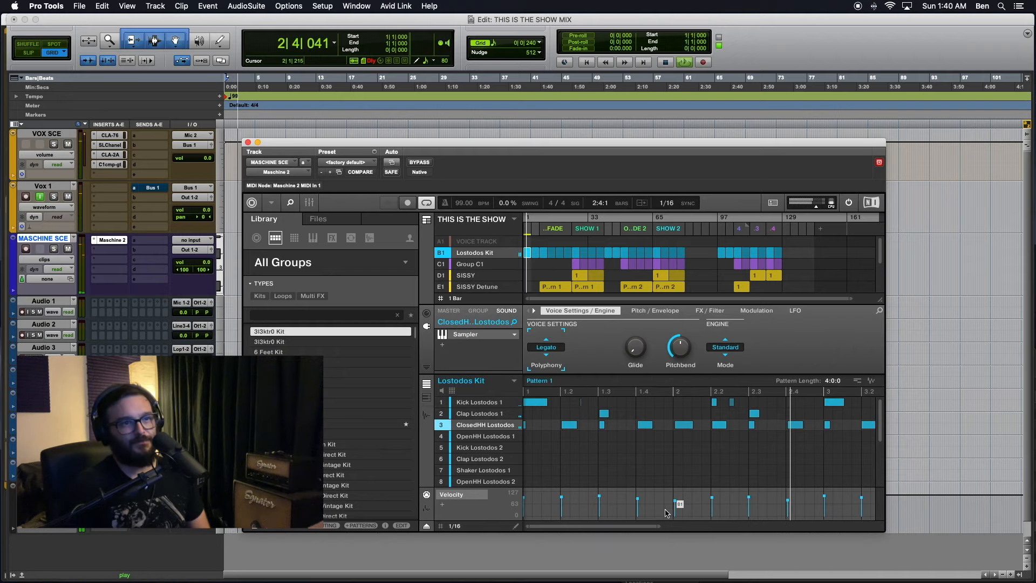
left_click_drag(659, 526, 870, 525)
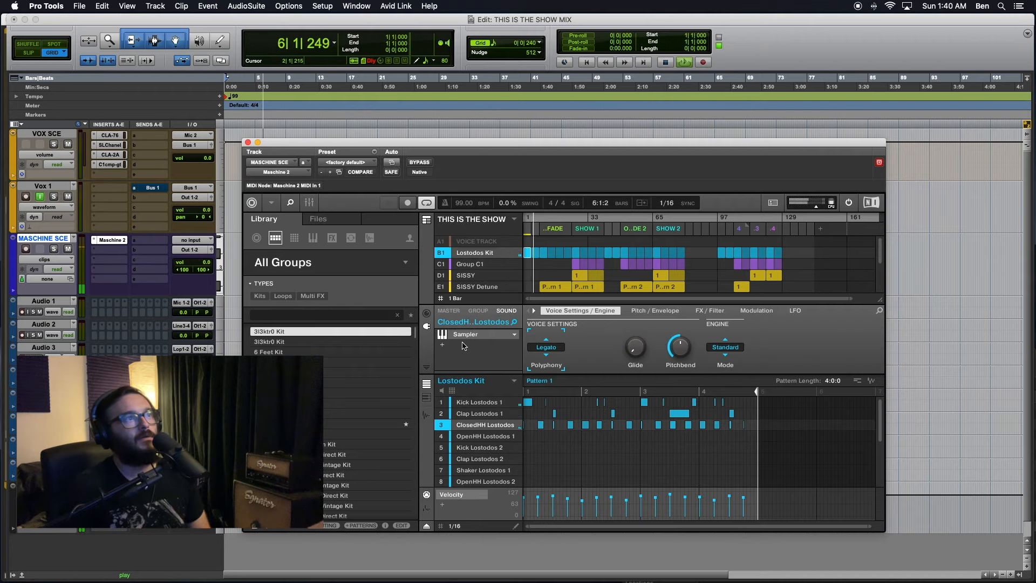
- Examine the Lostodos Kit group's Perform FX settings and modulation lane during playback, ending with playback stopped
left_click(478, 310)
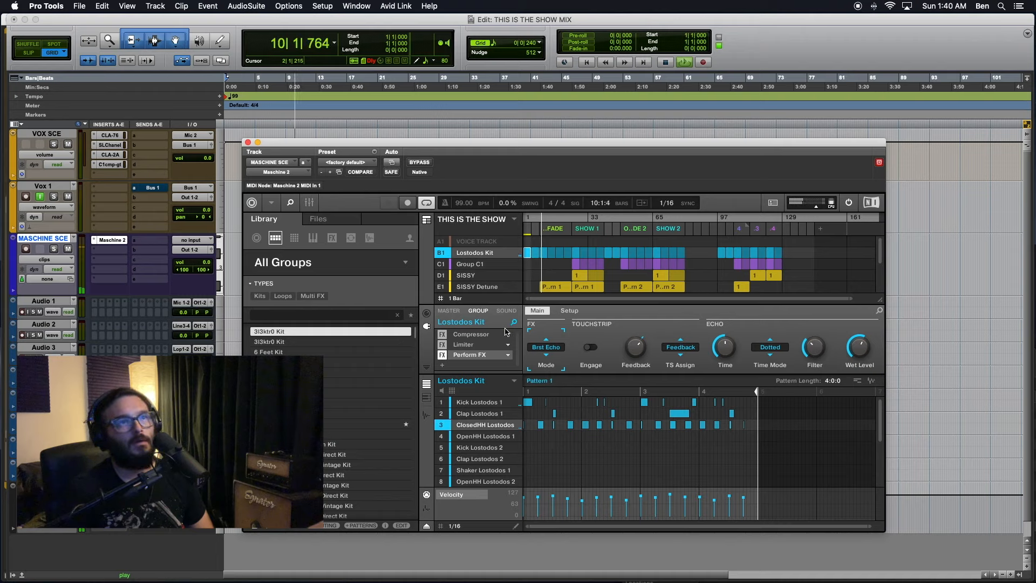
left_click(574, 311)
left_click(538, 310)
left_click(569, 310)
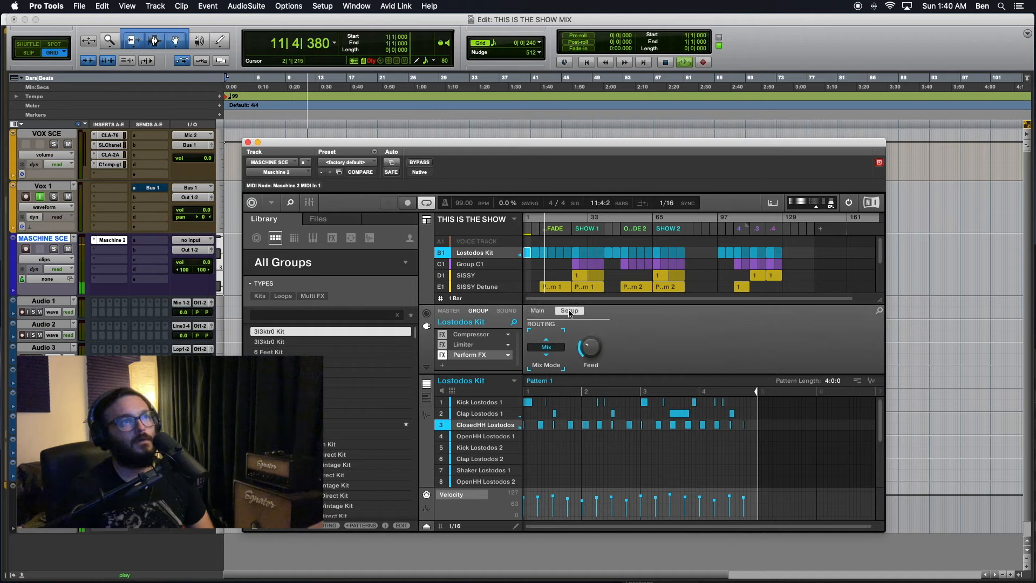
left_click(539, 311)
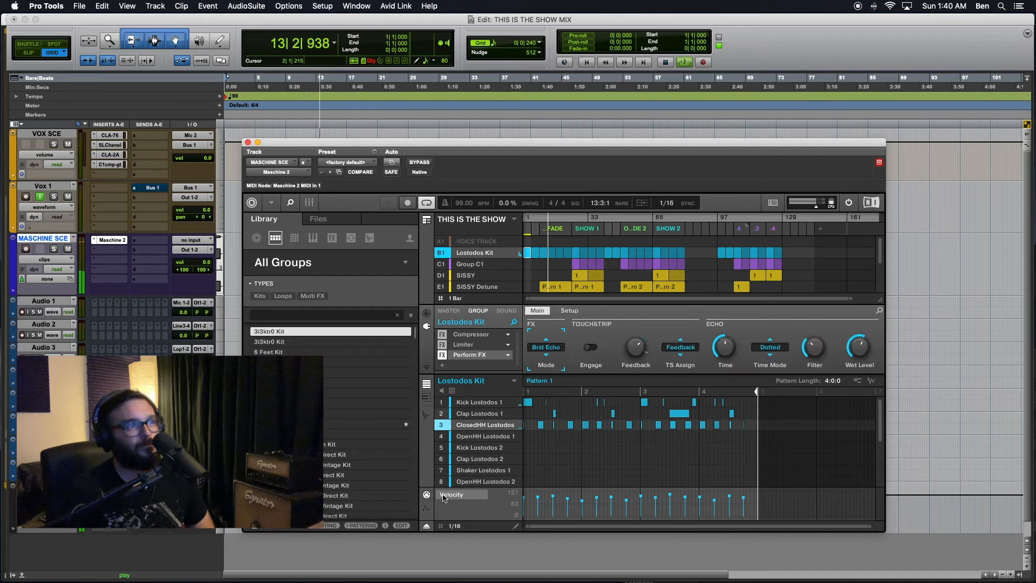
left_click(426, 508)
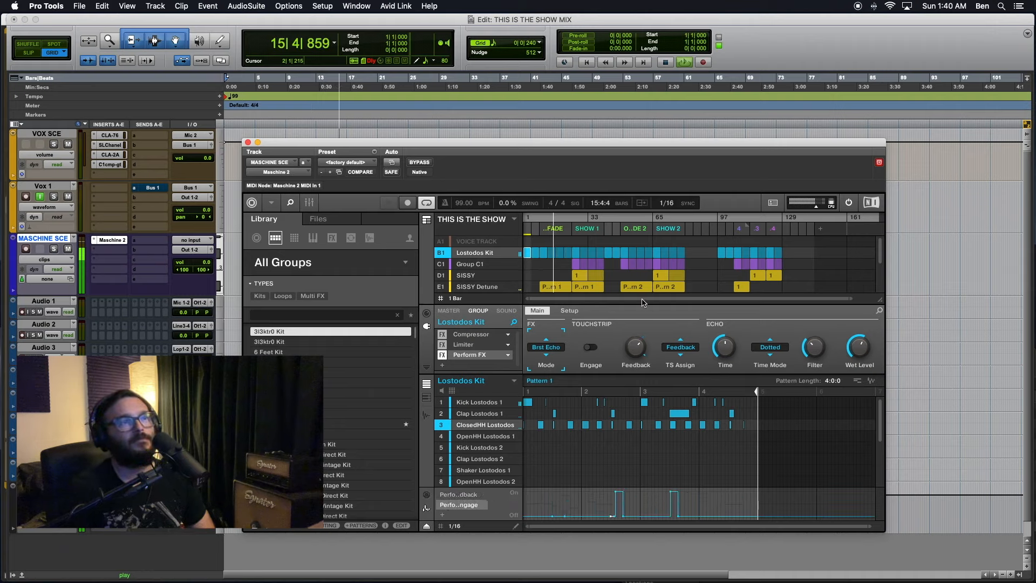
key("space")
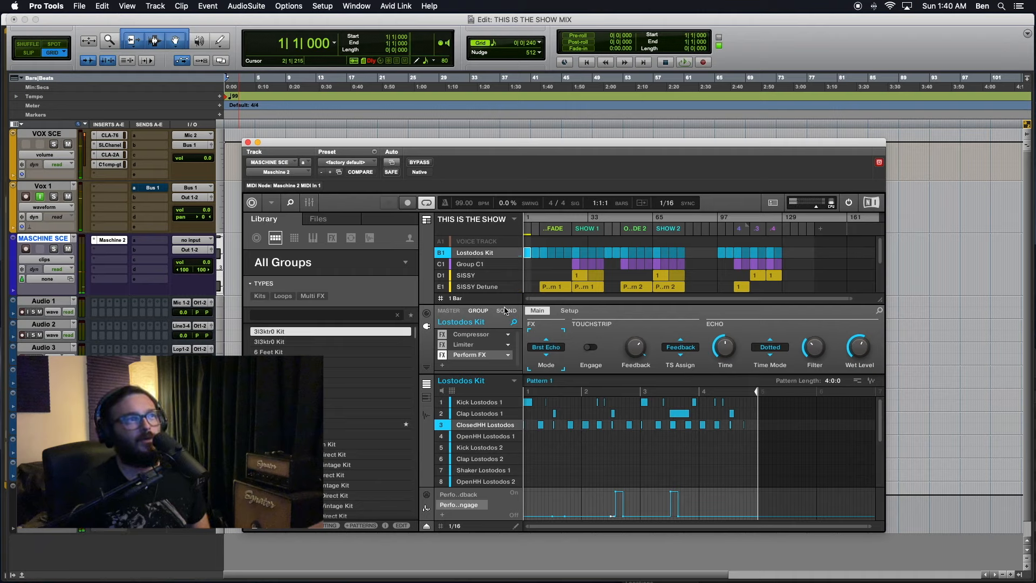
- View the Lostodos Kit group's output routing and compare its group-level effects with the sound-level plug-ins
left_click(427, 314)
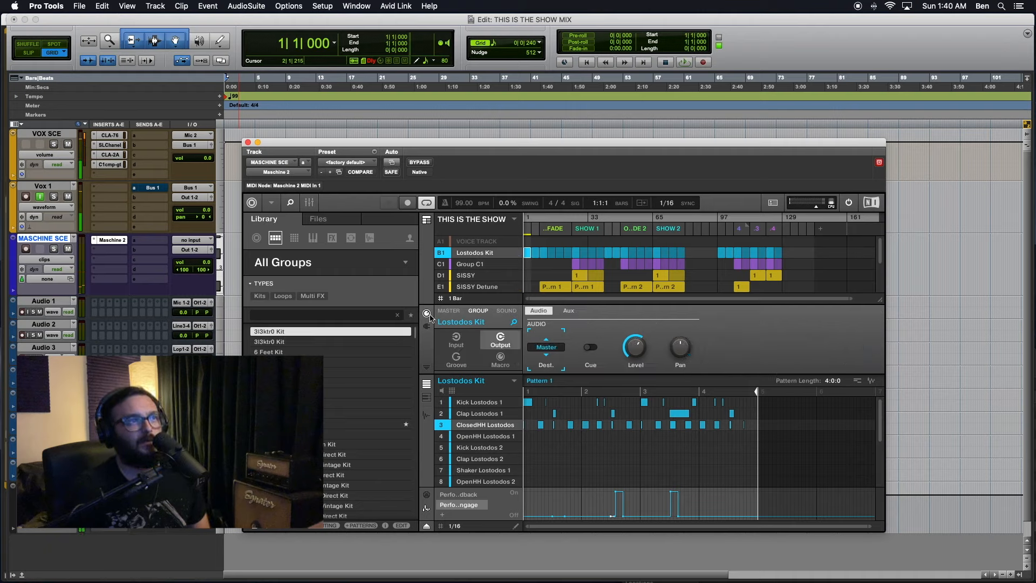
left_click(427, 326)
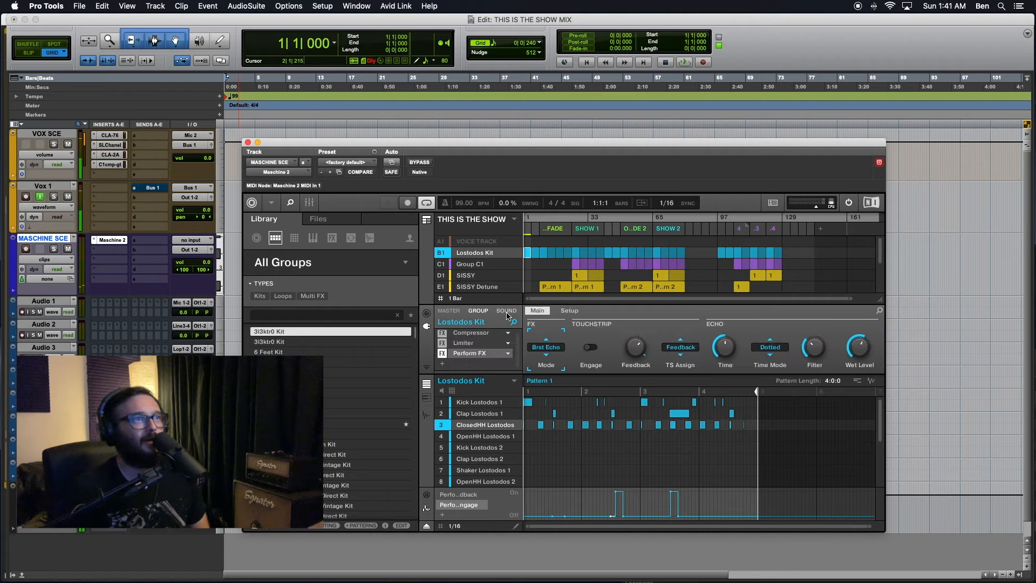
left_click(506, 313)
left_click(477, 311)
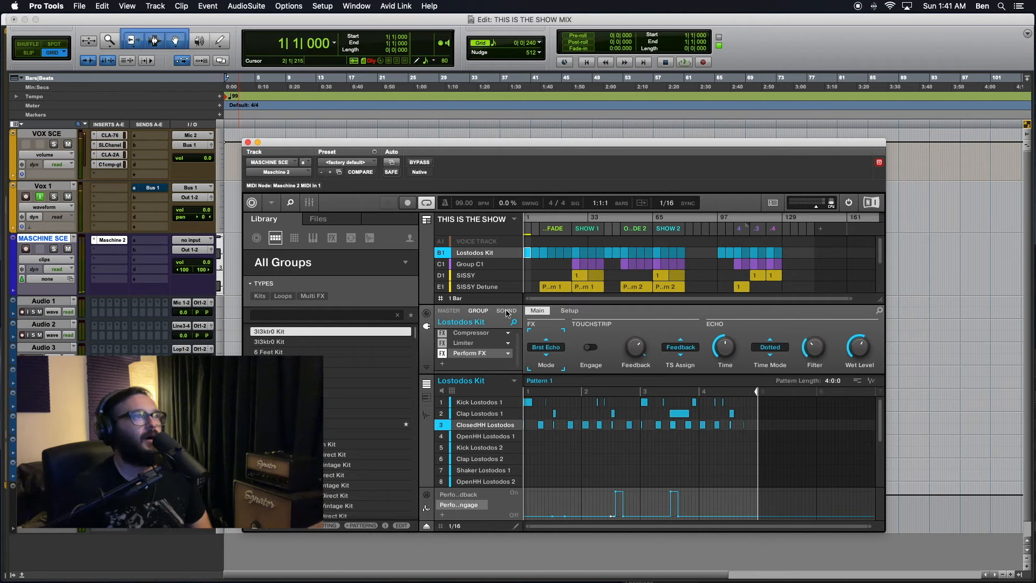
left_click(507, 312)
left_click(478, 312)
left_click(507, 311)
left_click(478, 311)
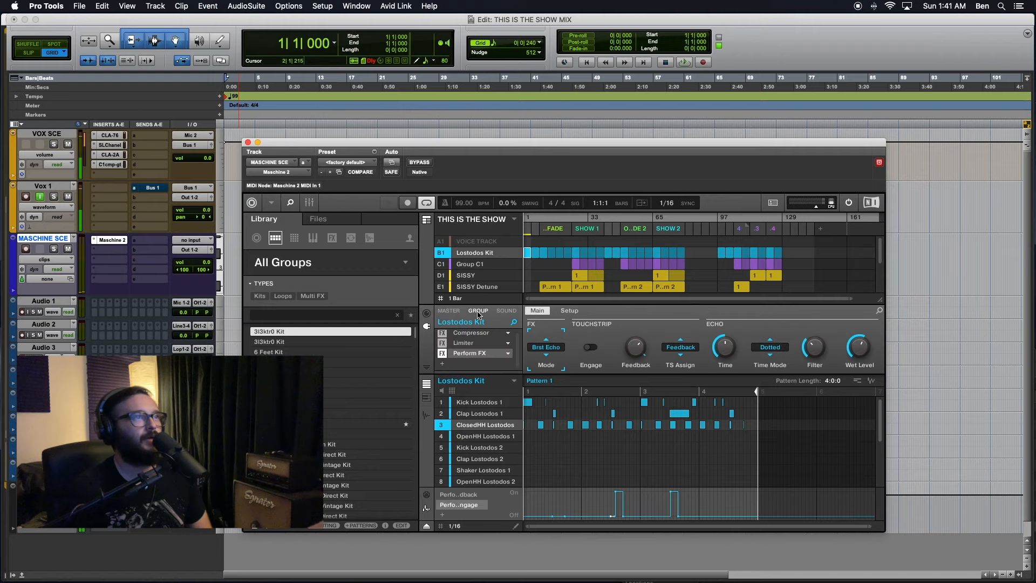
- Audition the clap and closed hi-hat sounds again and end with Kick Lostodos 1 selected
left_click(476, 404)
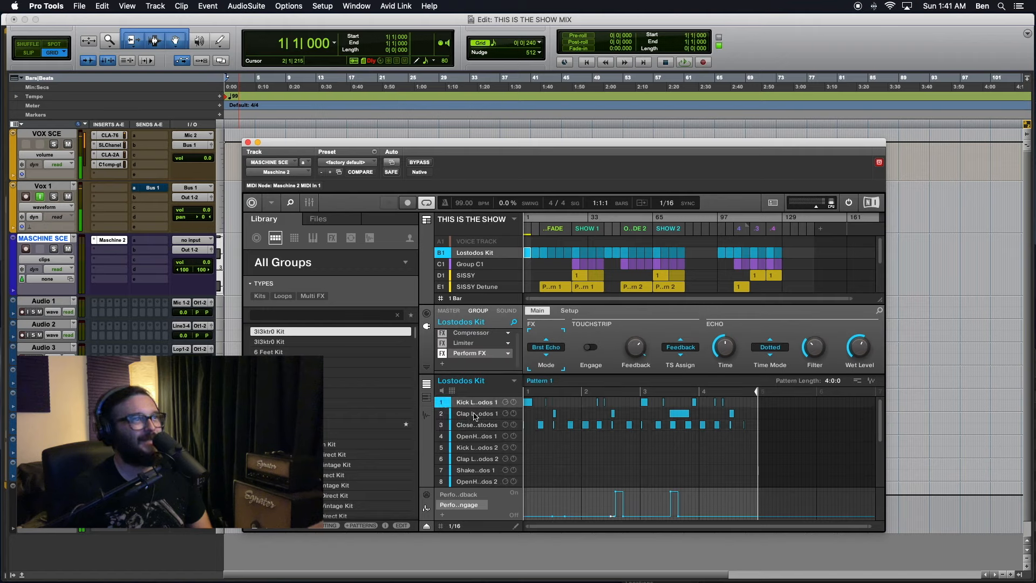
left_click(474, 415)
left_click(475, 426)
left_click(477, 403)
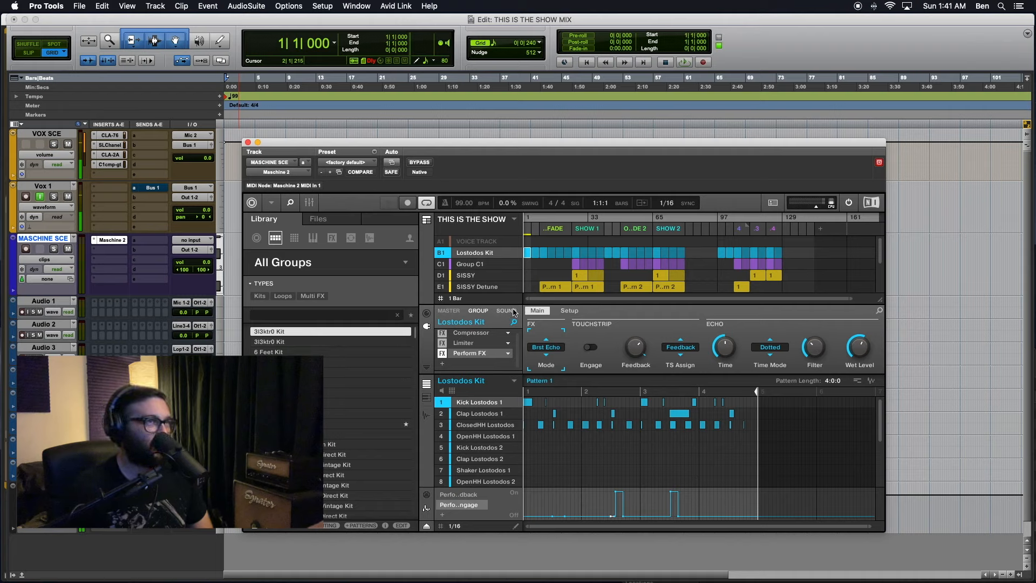
- Set the sound-level audio output destination of Kick Lostodos 1 to Ext. 2
left_click(512, 312)
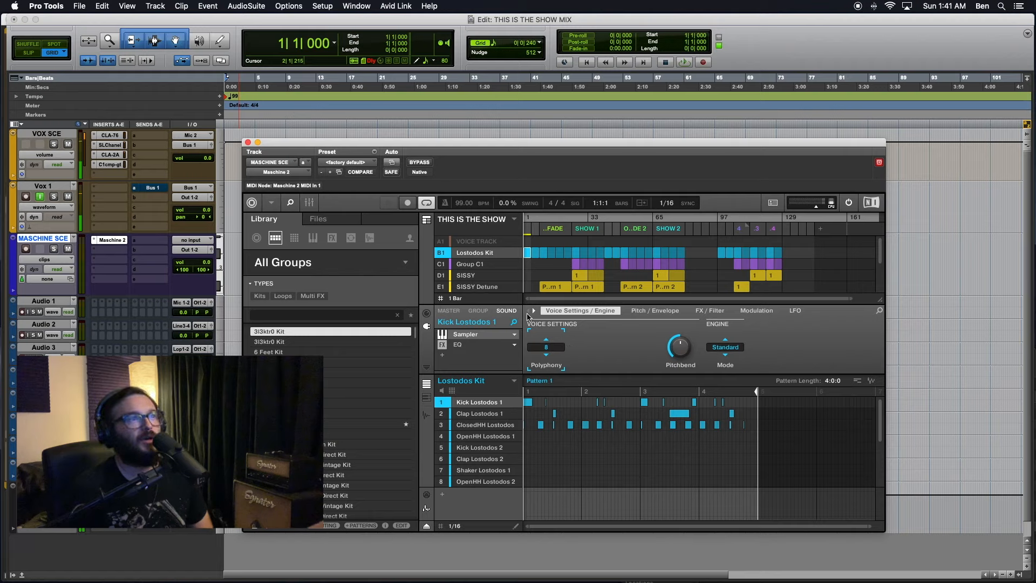
left_click(426, 314)
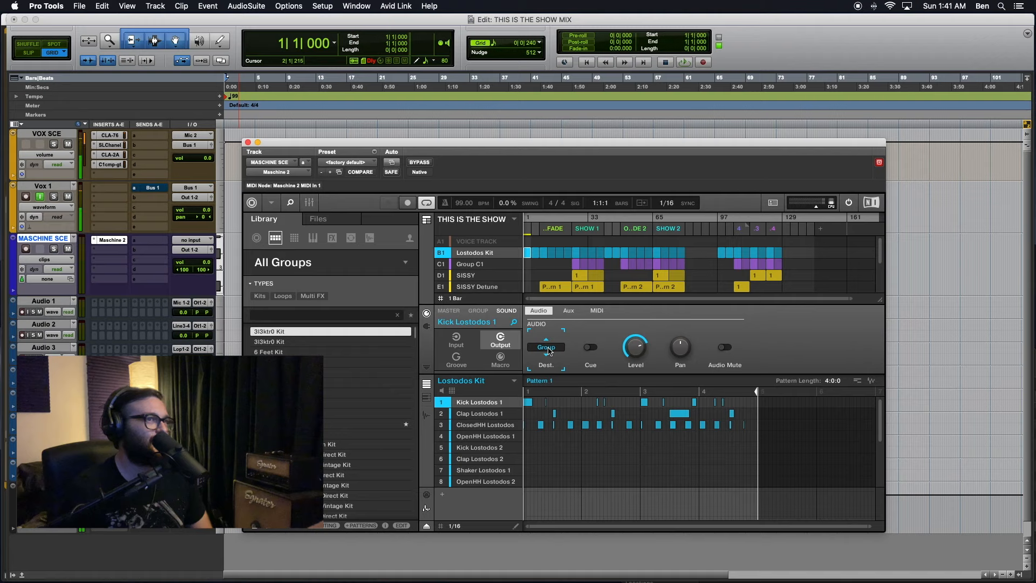
left_click(547, 348)
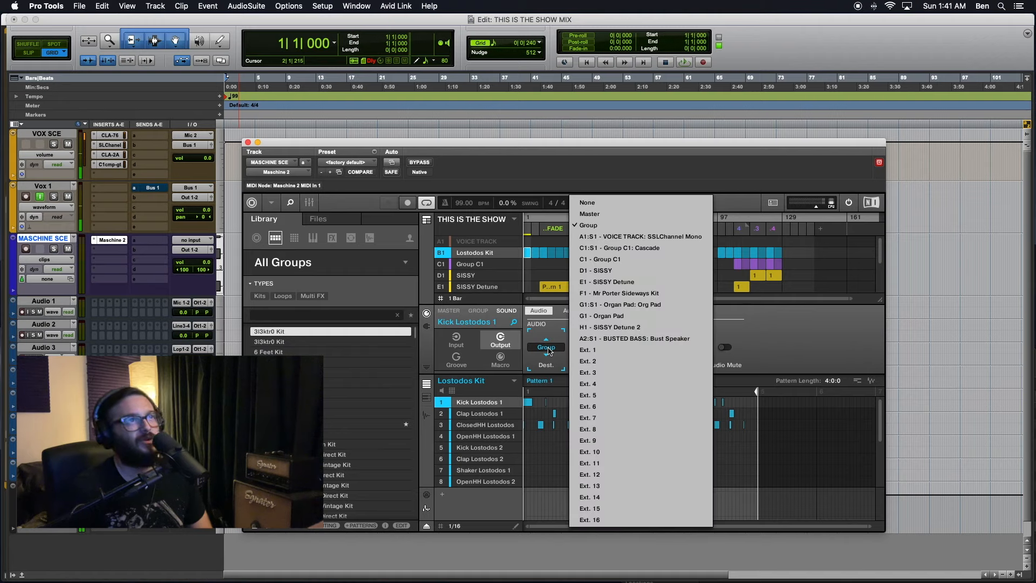
left_click(588, 360)
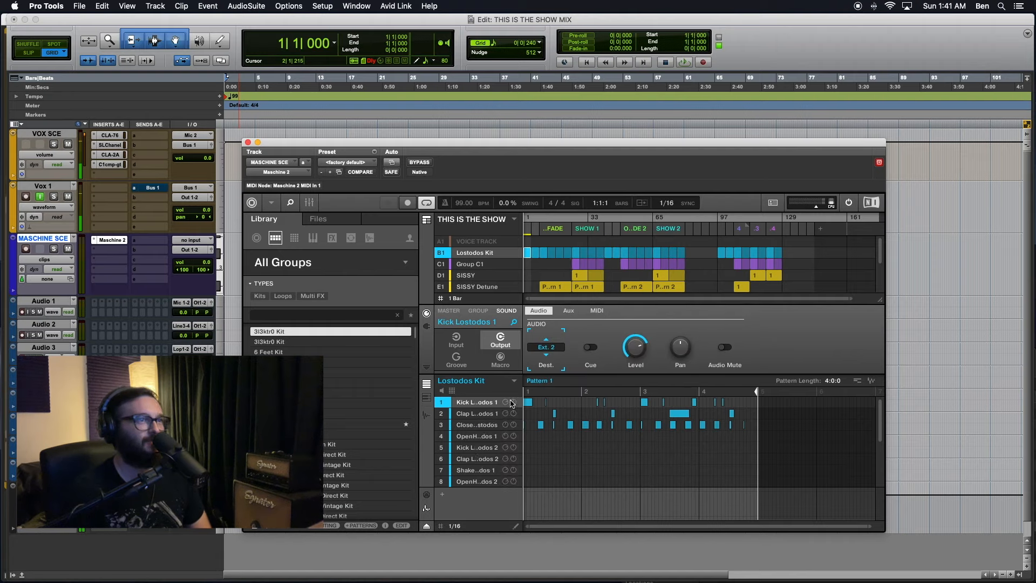
left_click(473, 415)
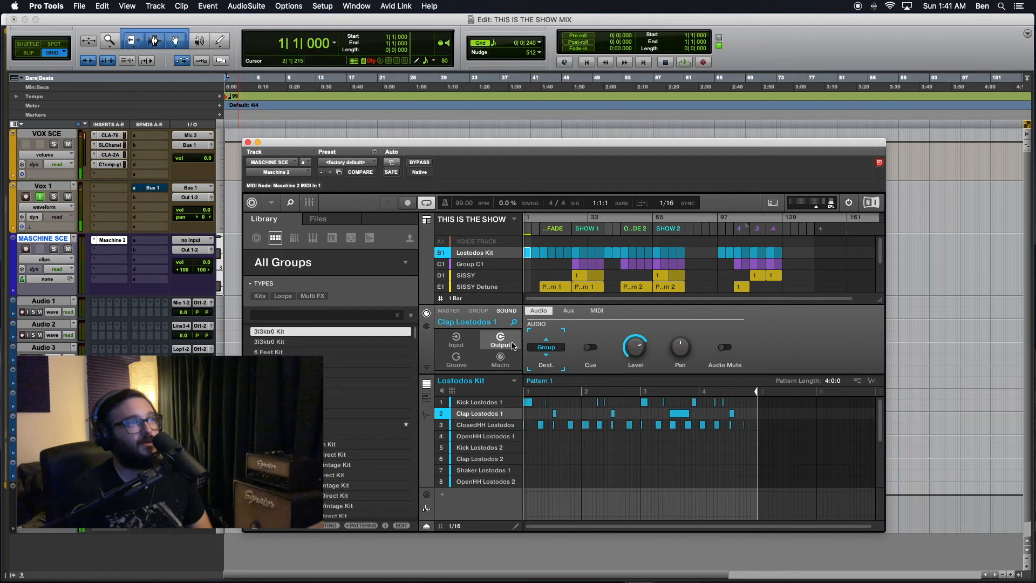
left_click(547, 348)
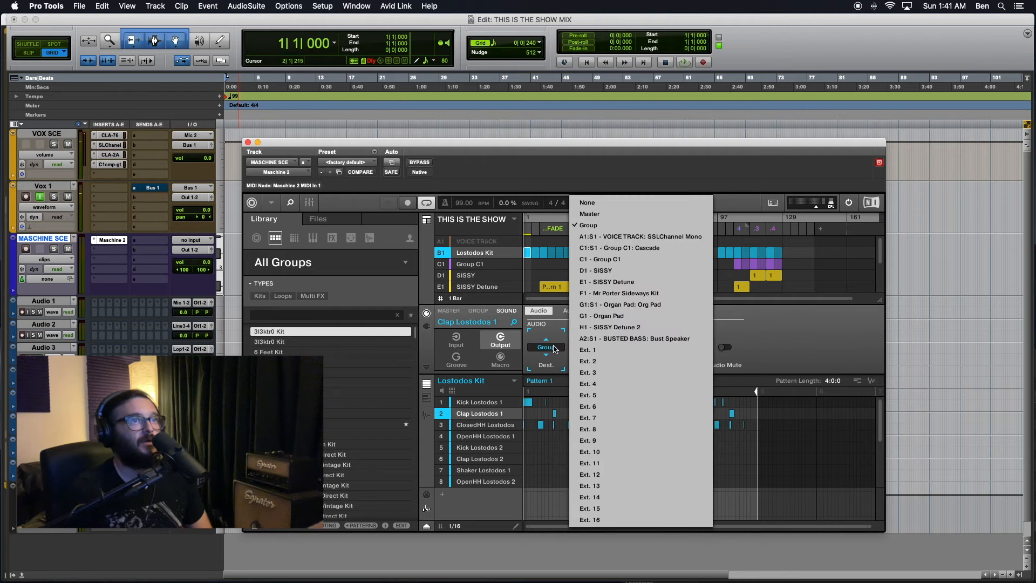
left_click(596, 361)
left_click(479, 426)
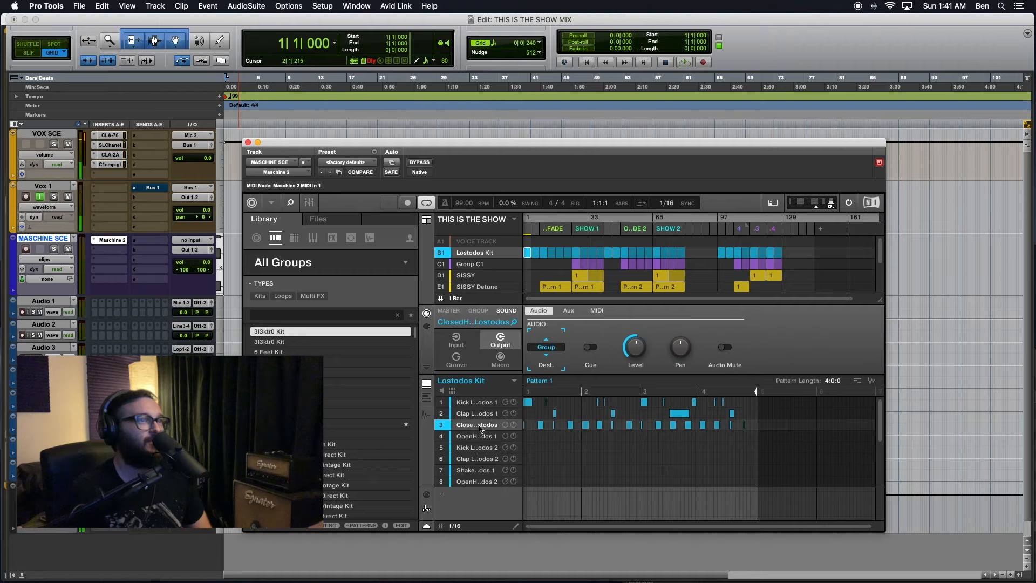
left_click(547, 348)
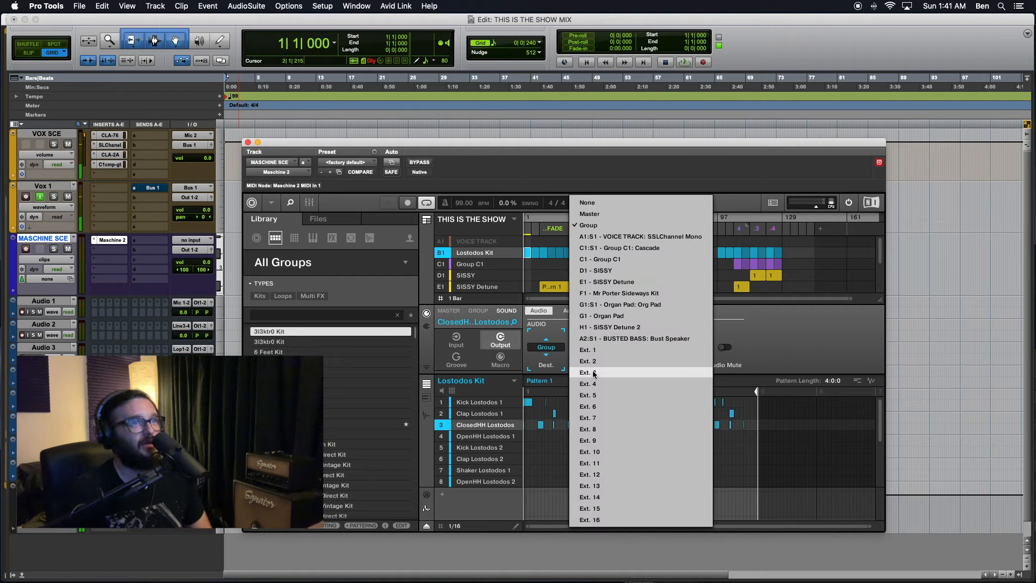
left_click(594, 362)
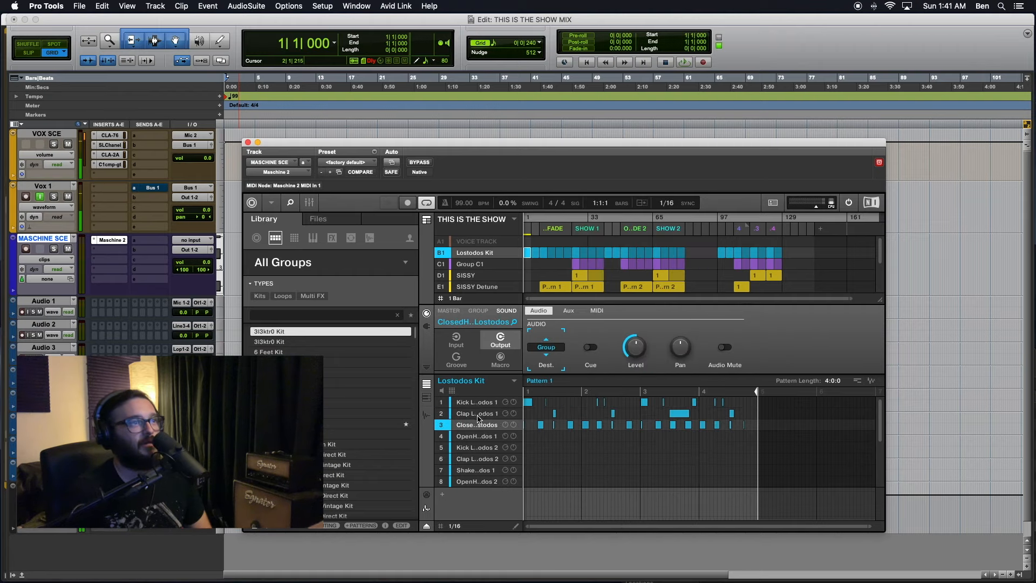
- Set the audio output destination of Clap Lostodos 1 to Ext. 3 and of the ClosedHH Lostodos sound to Ext. 4
left_click(479, 414)
left_click(546, 348)
left_click(589, 374)
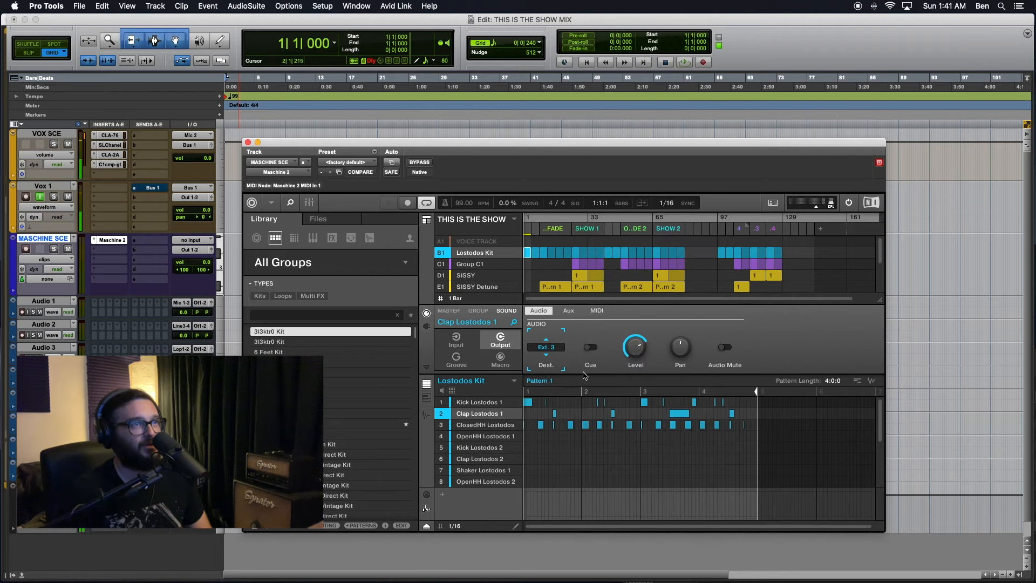
left_click(473, 425)
left_click(546, 348)
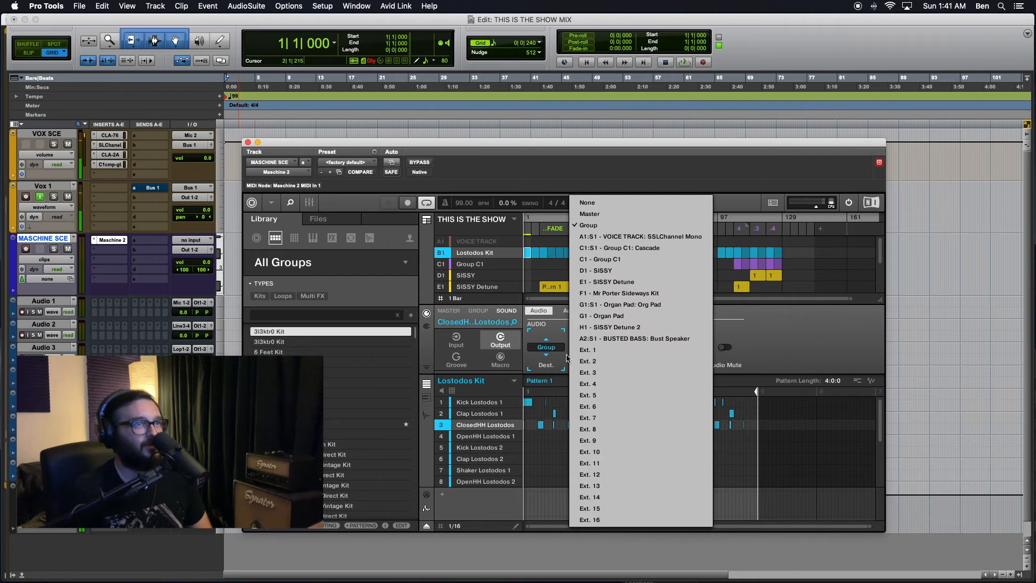
left_click(587, 385)
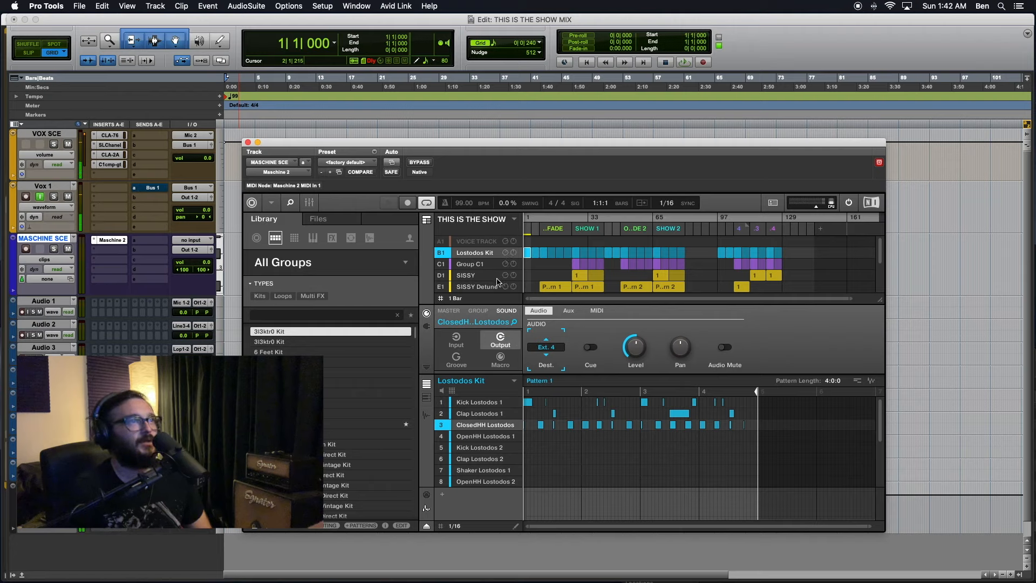
- Play the first few bars of the session to check the rerouted kick, clap and hi-hat
key("space")
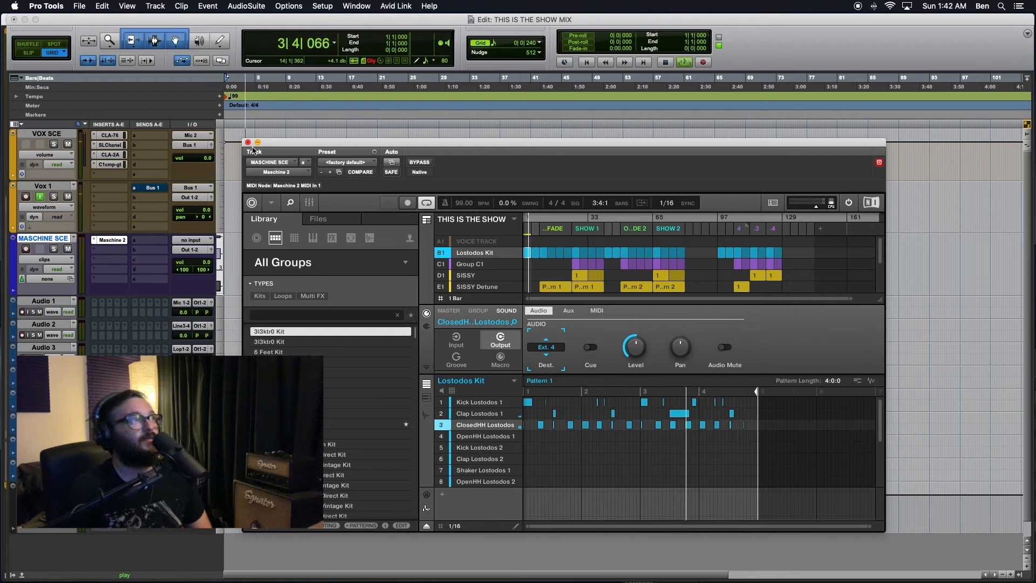
key("space")
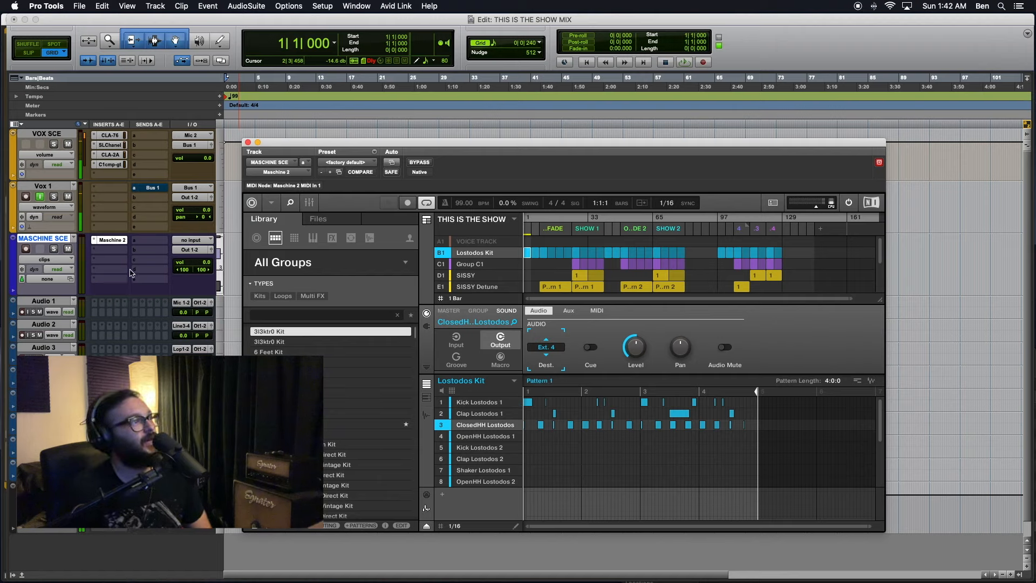
- View the input choices of the MASCHINE SCE track, leave them unchosen and select the Audio 1 track
left_click(192, 240)
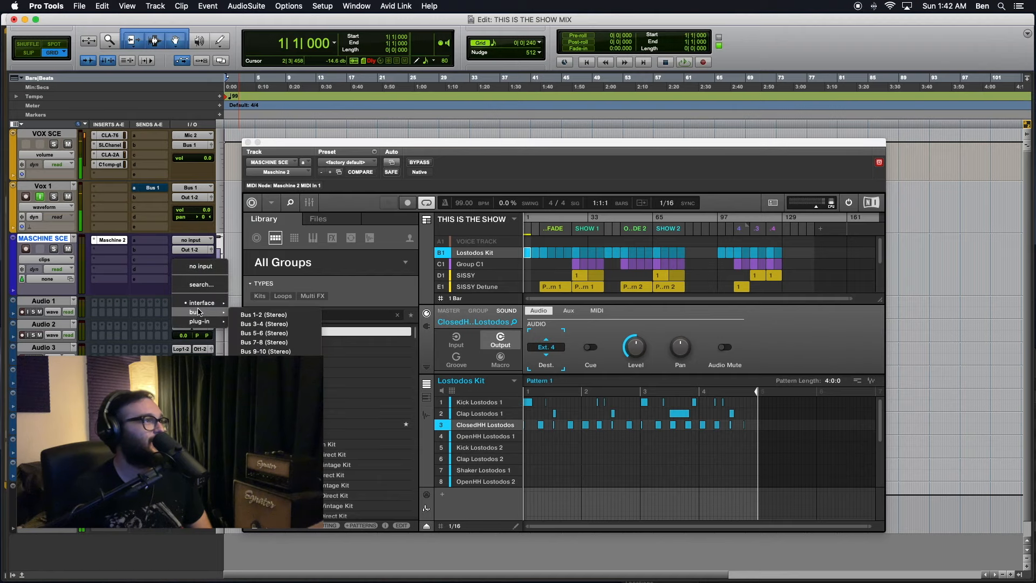
left_click(99, 319)
left_click(46, 303)
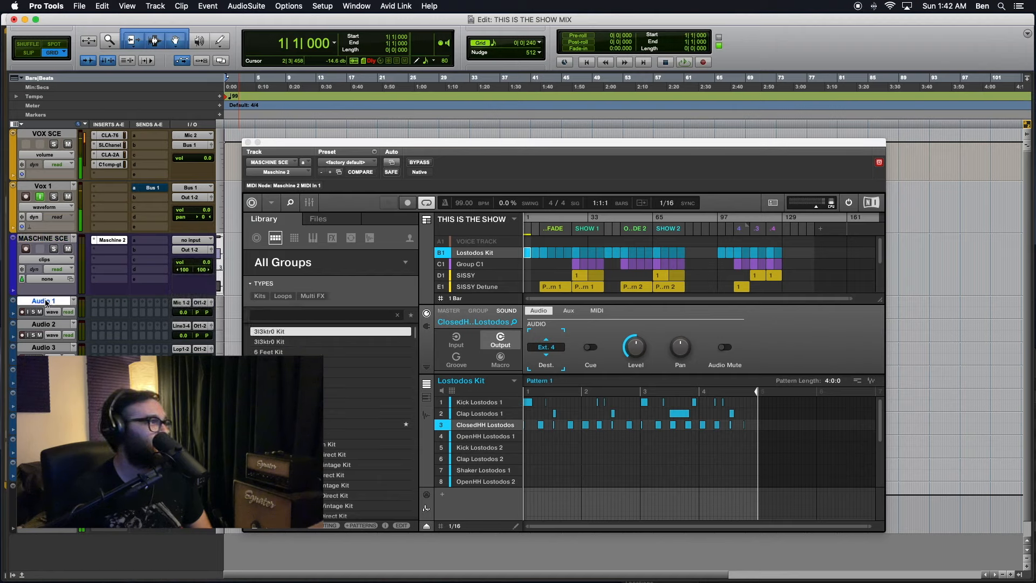
- Set the input of Audio 1 to the Maschine 2 plug-in's Ext. 2 and the input of Audio 2 to Ext. 3
left_click(186, 303)
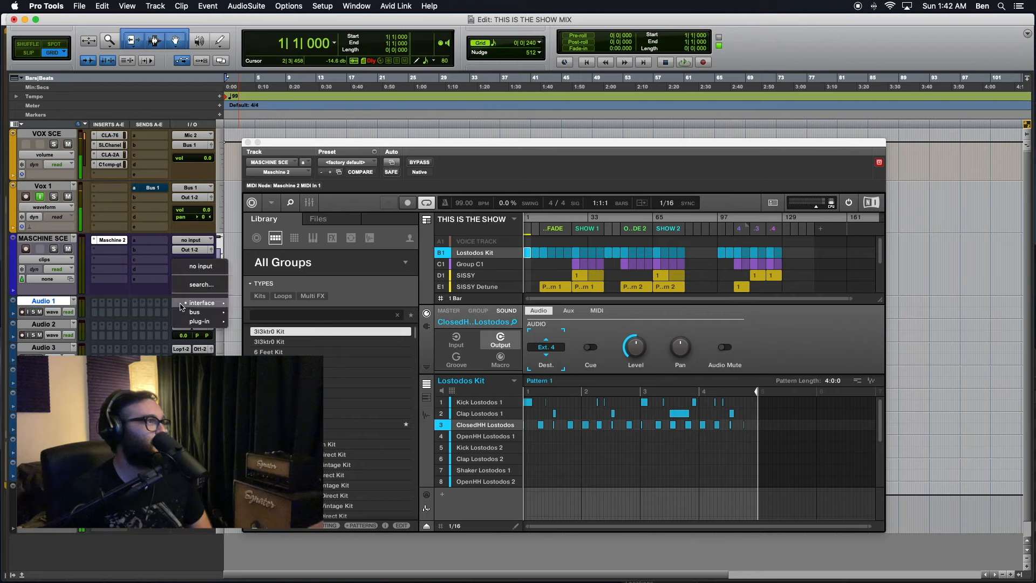
mouse_move(194, 321)
mouse_move(279, 324)
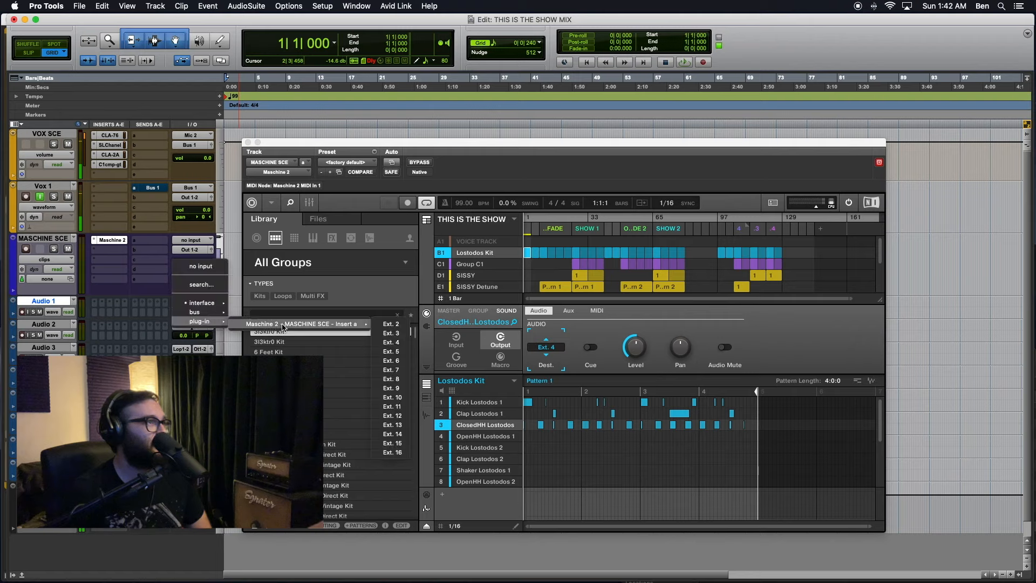
left_click(396, 326)
left_click(183, 328)
mouse_move(200, 344)
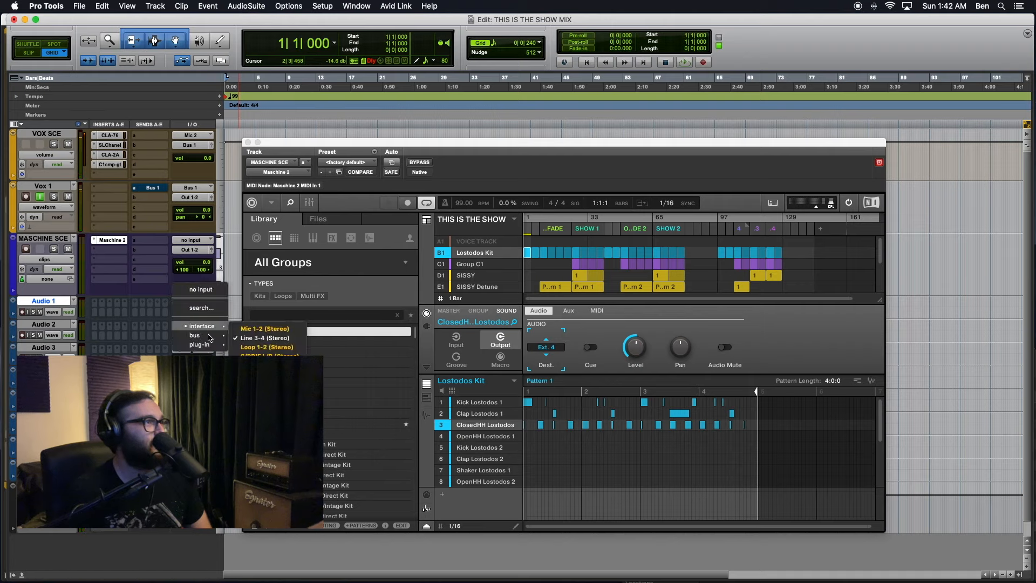
mouse_move(303, 347)
left_click(400, 358)
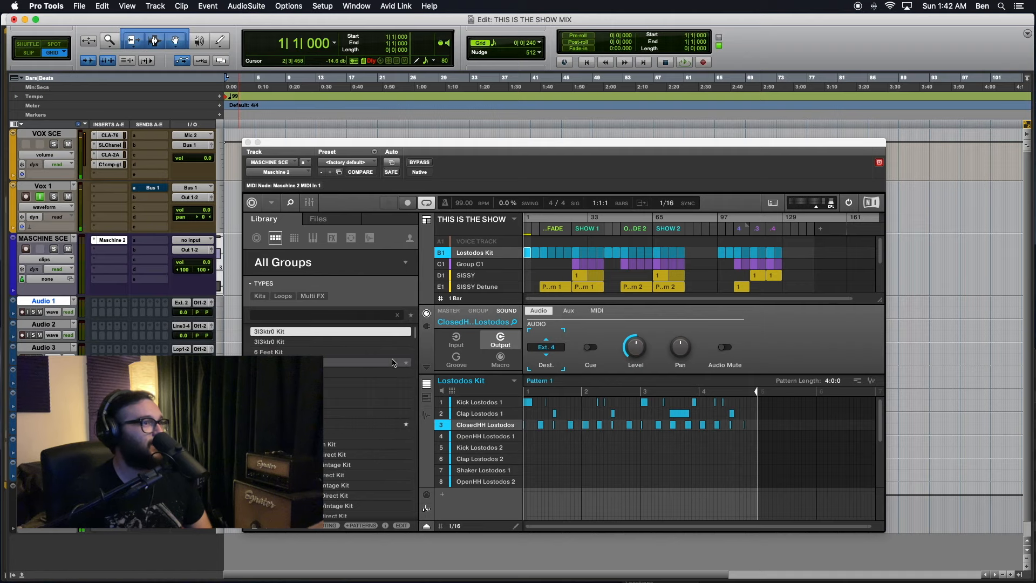
- Set the input of Audio 3 to the Maschine 2 plug-in's Ext. 4
left_click(181, 348)
mouse_move(201, 368)
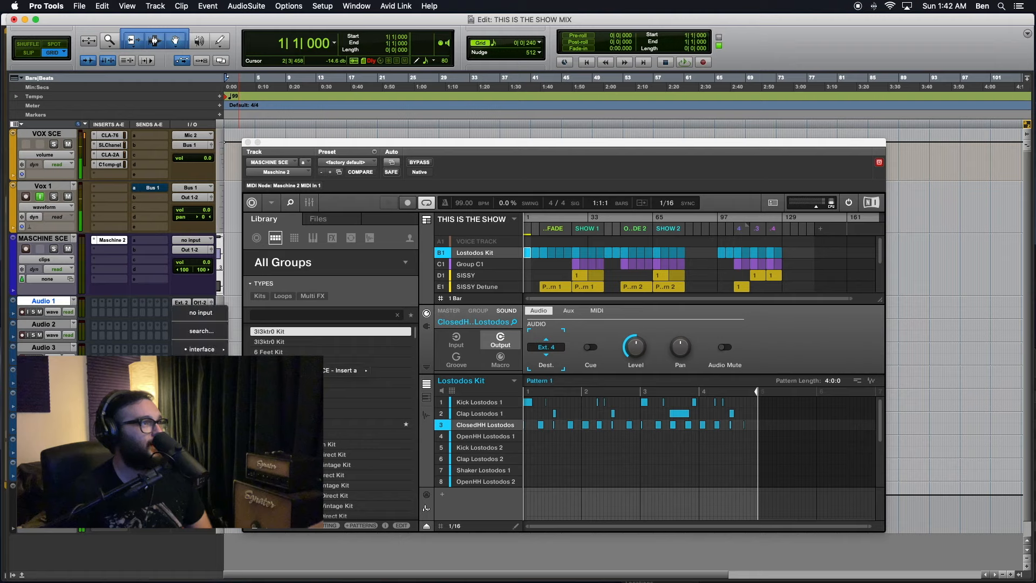
mouse_move(302, 370)
left_click(405, 389)
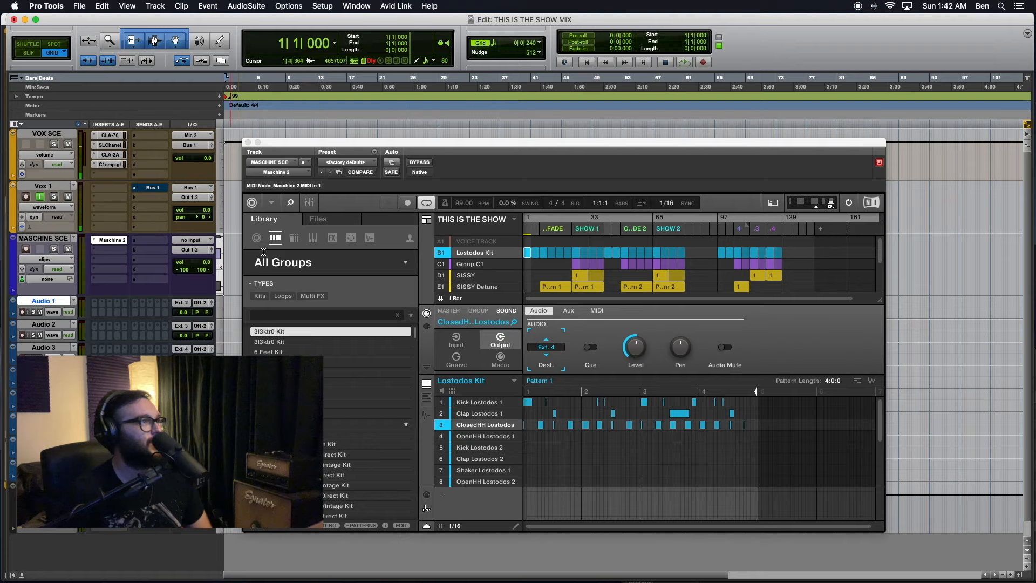
- Start playback and turn on input monitoring for the Audio 1, Audio 2 and Audio 3 tracks together
key("space")
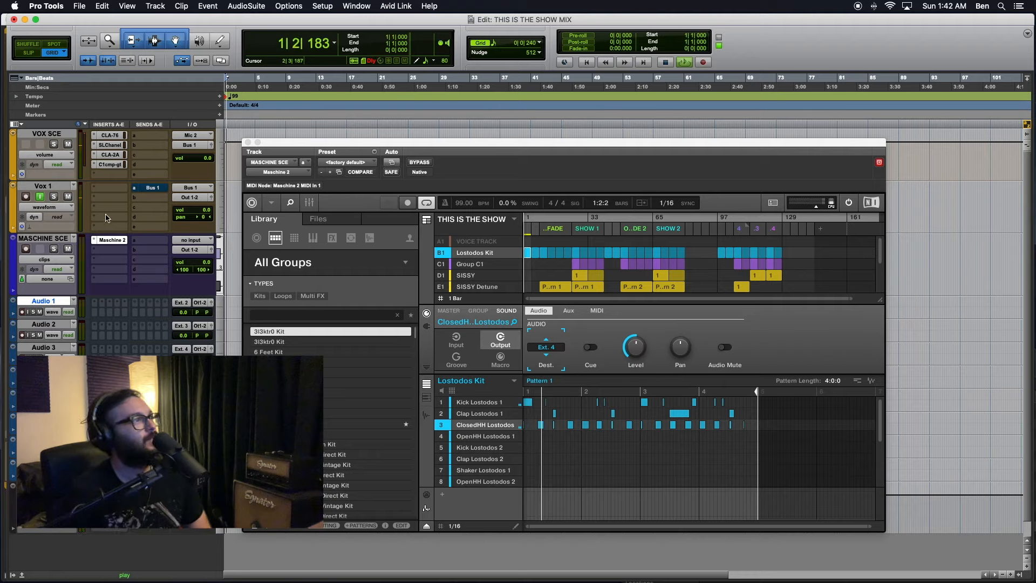
left_click(39, 350, "shift")
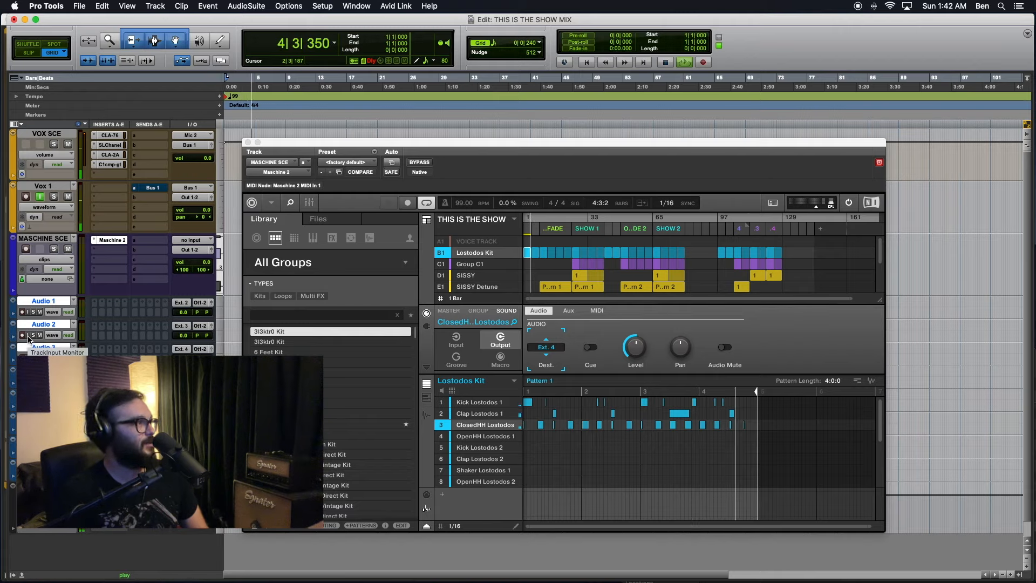
left_click(29, 335)
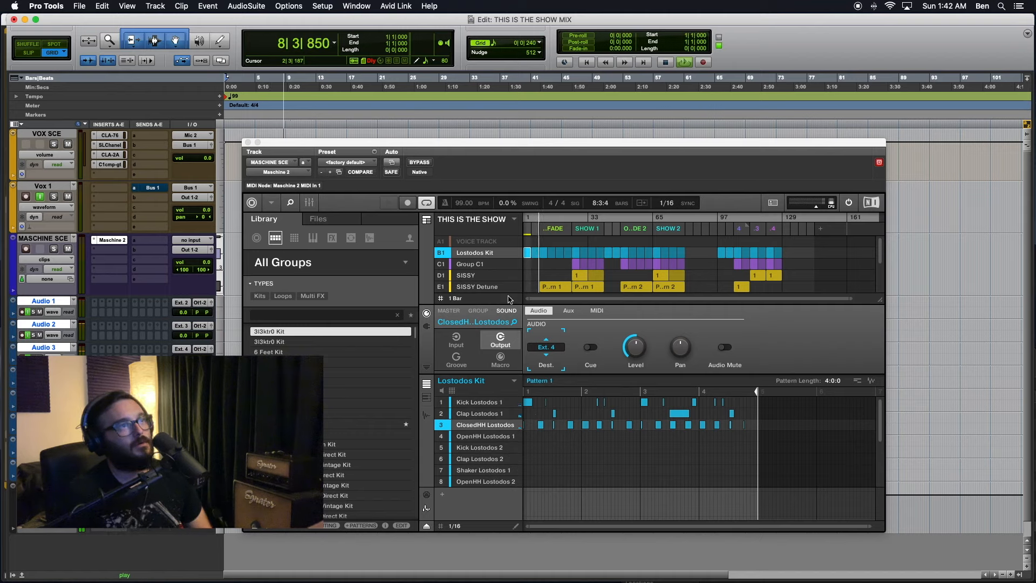
- Set the group-level audio output destination of Lostodos Kit to Ext. 5 and play the session from the start
left_click(480, 311)
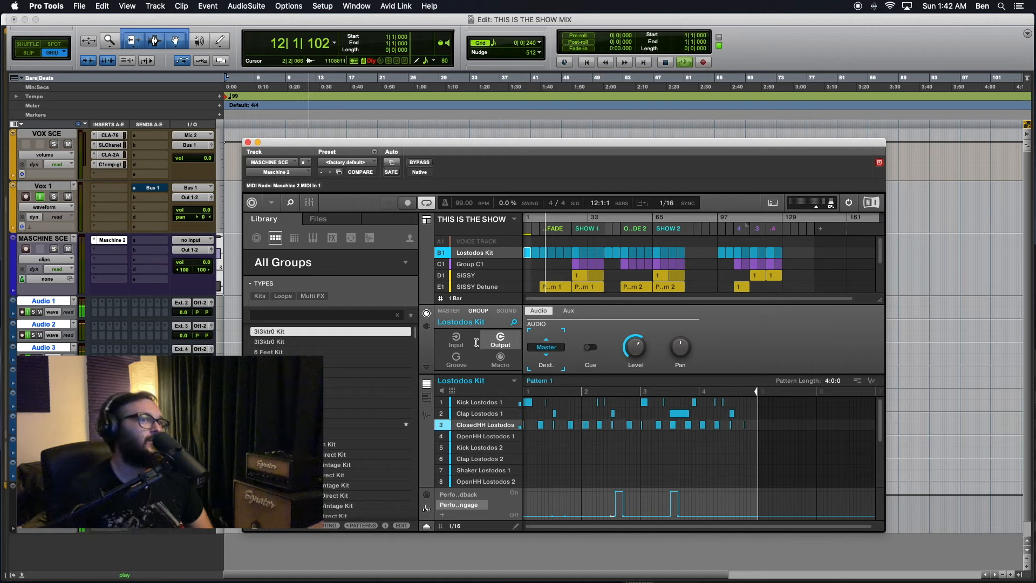
key("space")
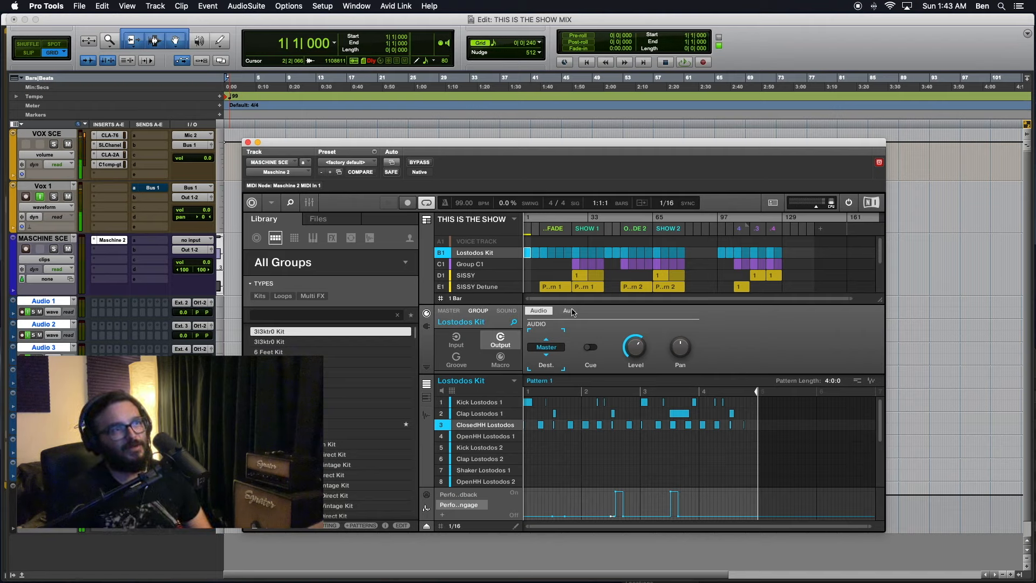
left_click(546, 348)
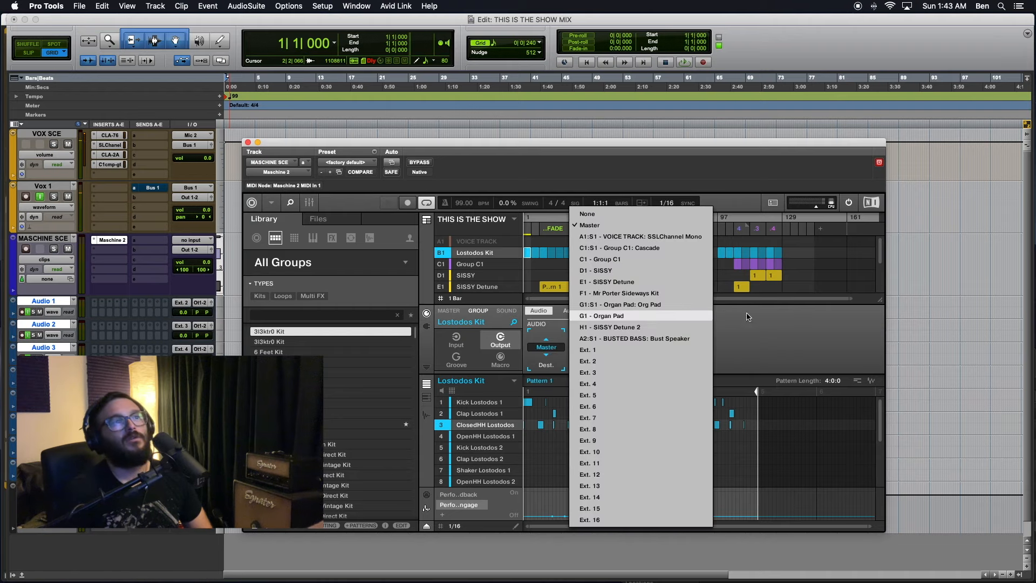
left_click(599, 395)
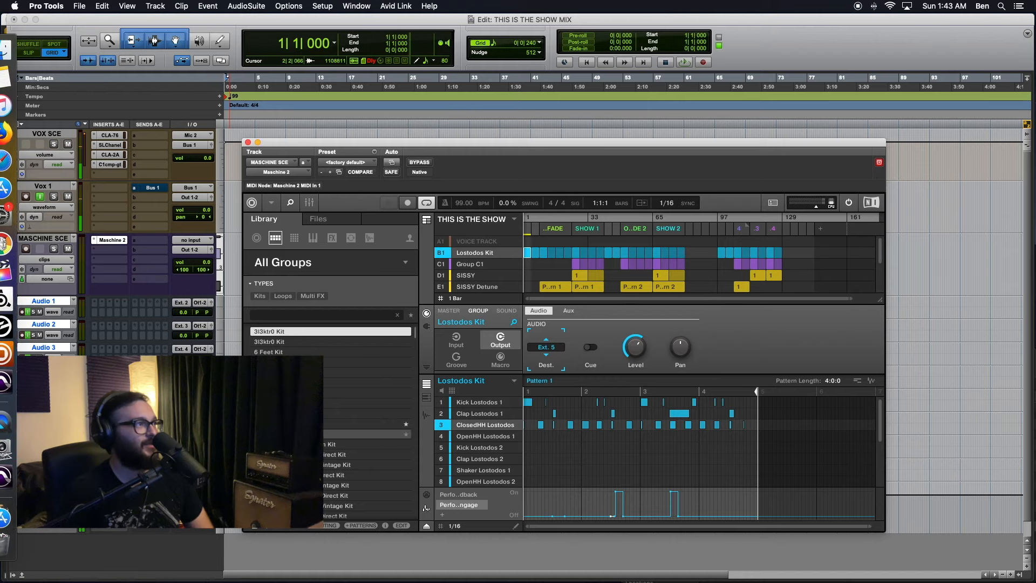
left_click(183, 378)
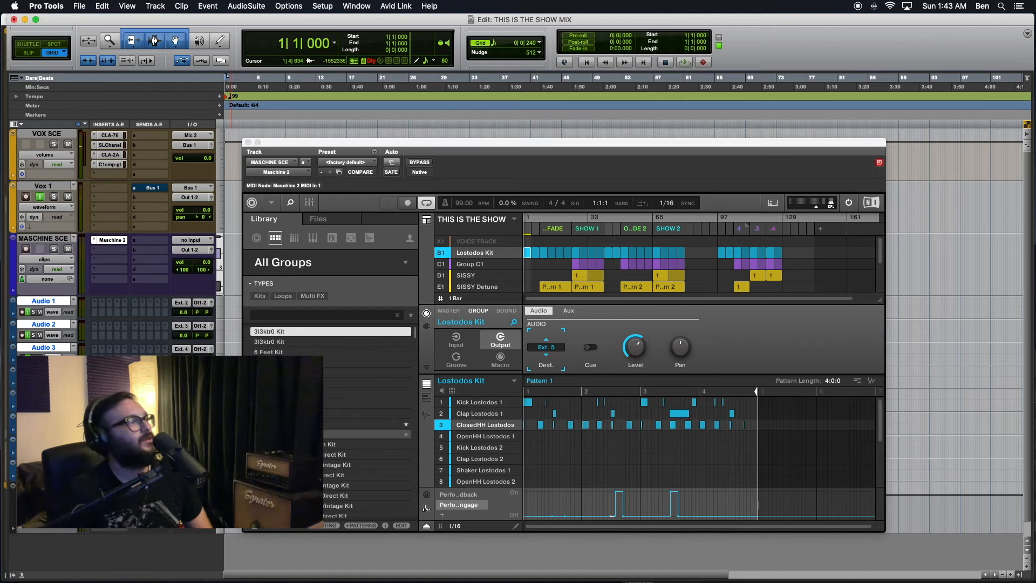
key("space")
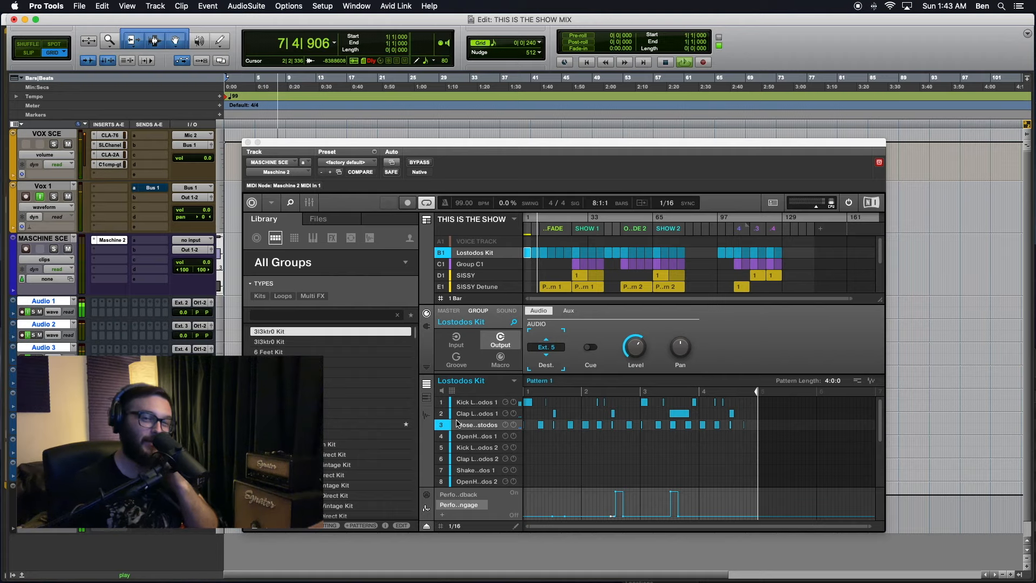
- Set the sound-level audio output destination of Clap Lostodos 1 to Group
left_click(506, 310)
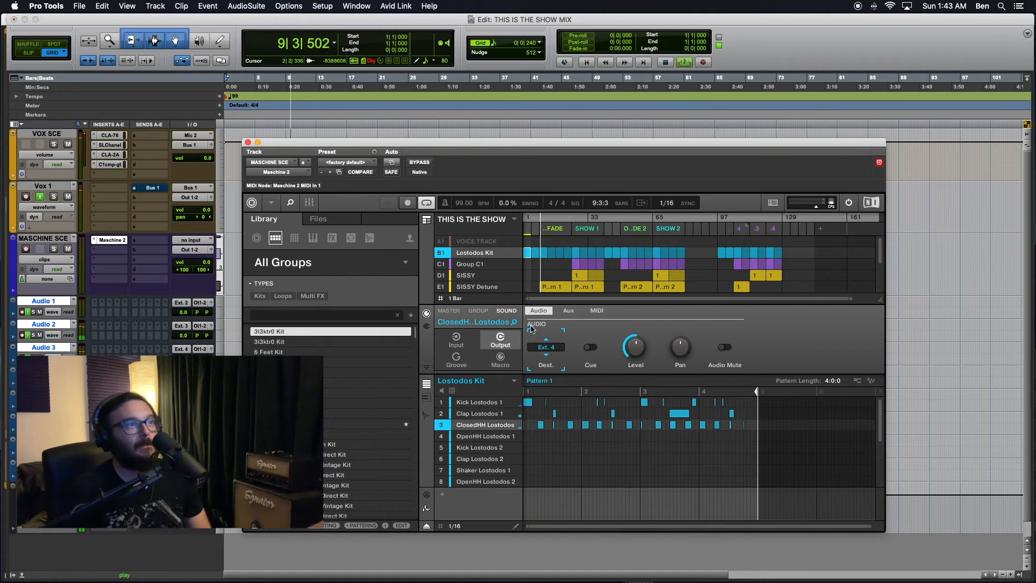
left_click(483, 413)
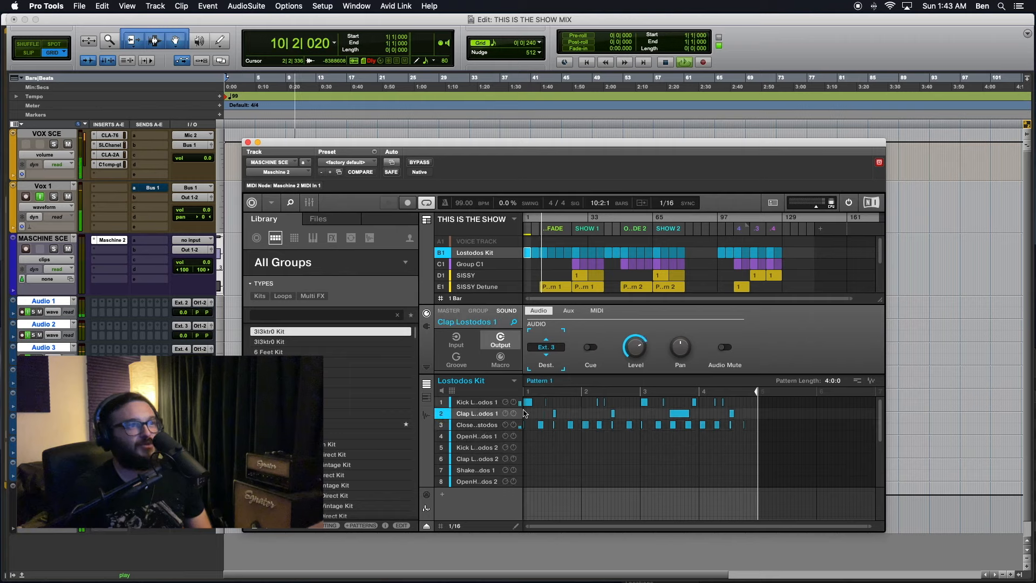
left_click(547, 347)
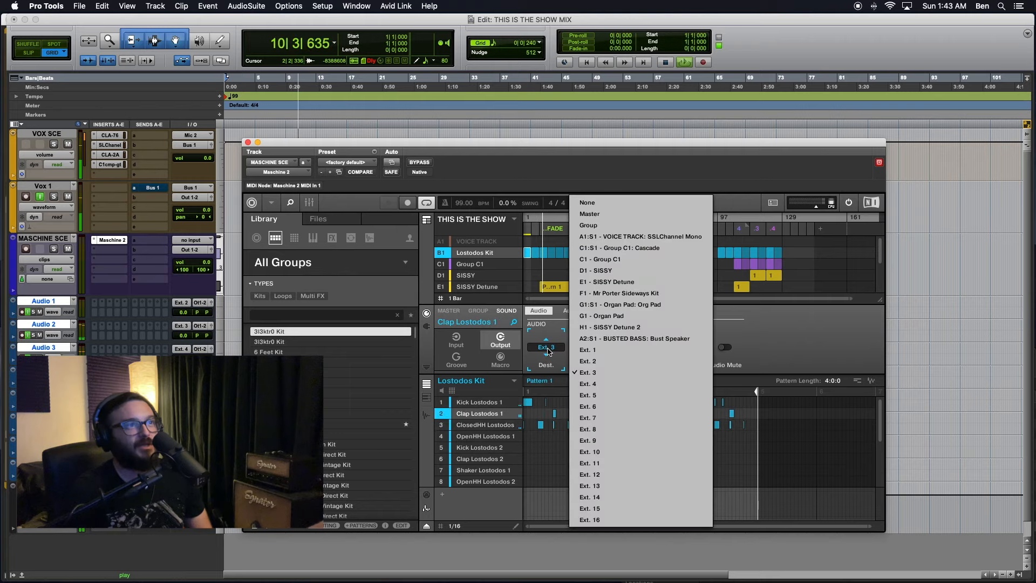
left_click(604, 226)
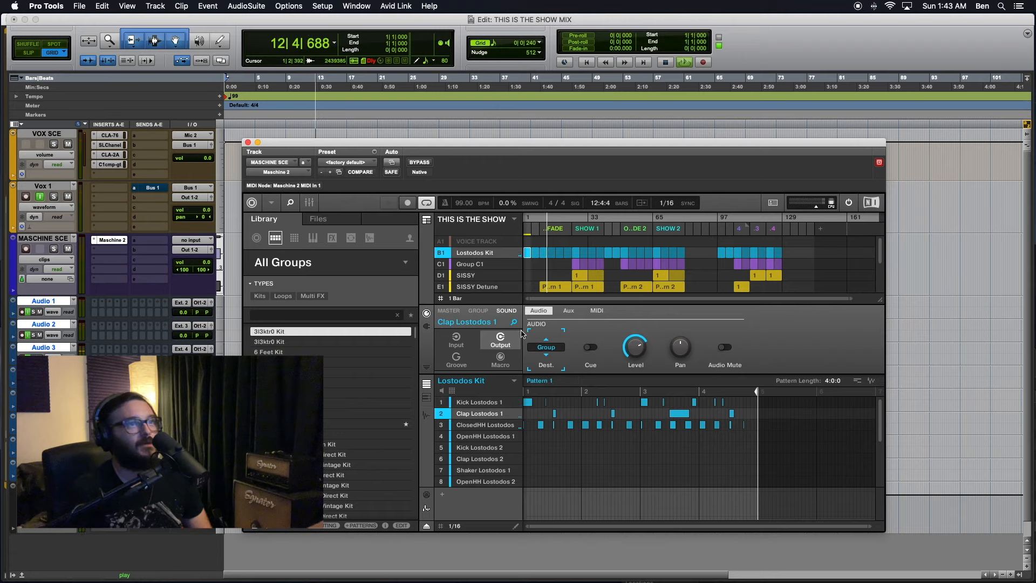
- Return the group-level audio output destination of Lostodos Kit to Master
left_click(478, 310)
left_click(545, 348)
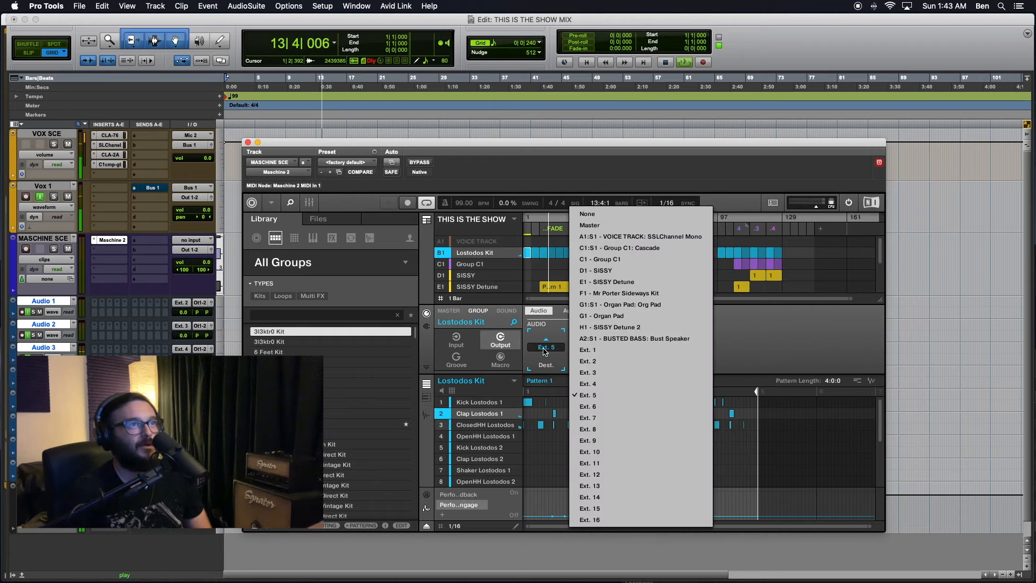
left_click(594, 225)
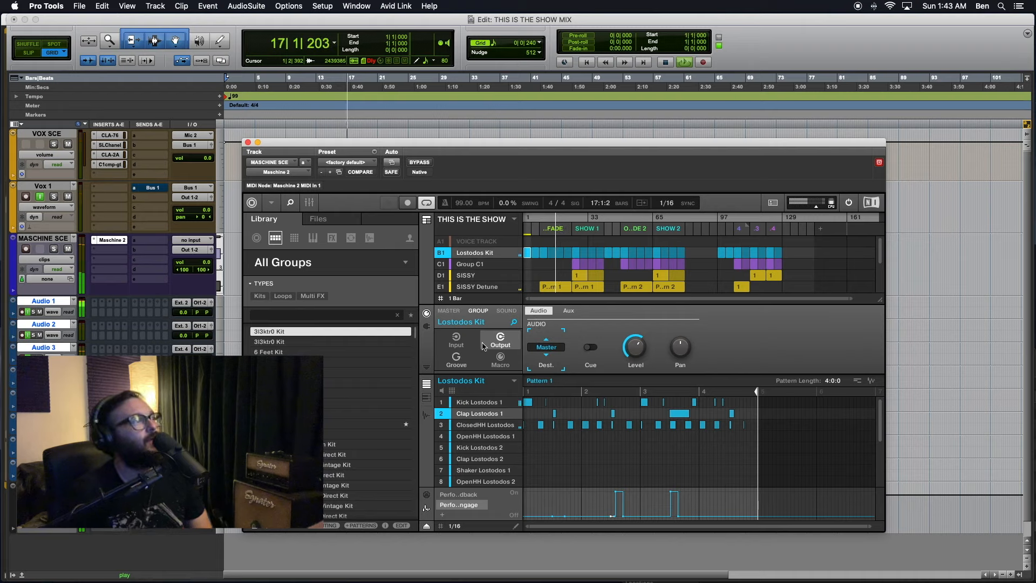
- View the plug-in input choices of the track below Audio 3 without choosing one, and send the Lostodos Kit group output to Ext. 5
left_click(181, 372)
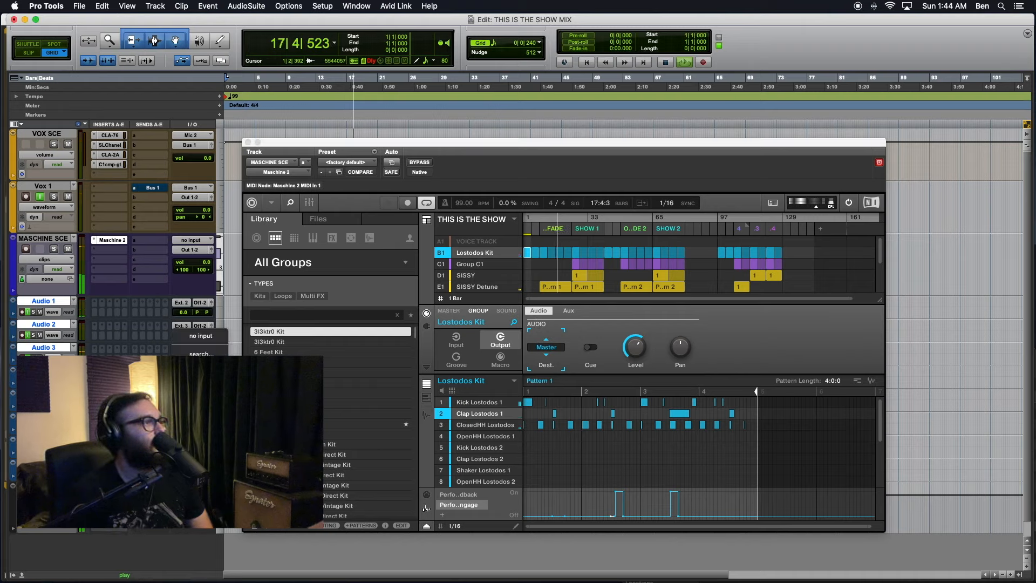
mouse_move(248, 393)
mouse_move(354, 395)
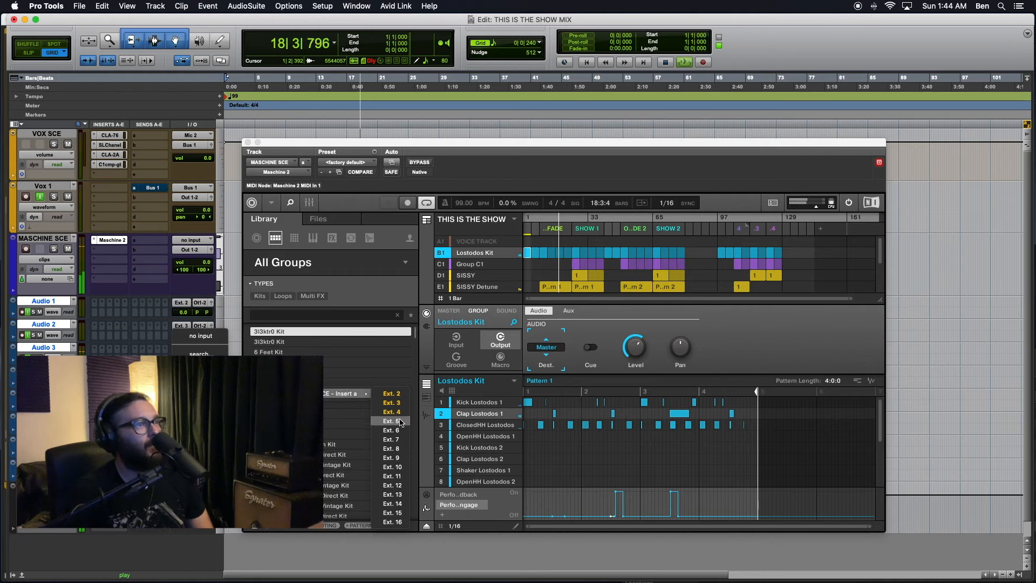
key("Escape")
left_click(546, 347)
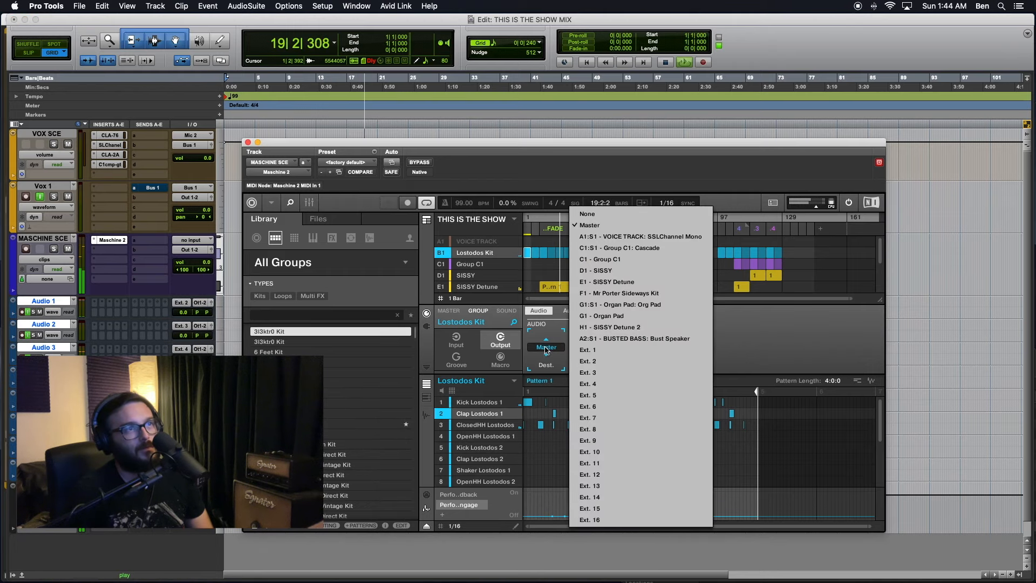
left_click(591, 395)
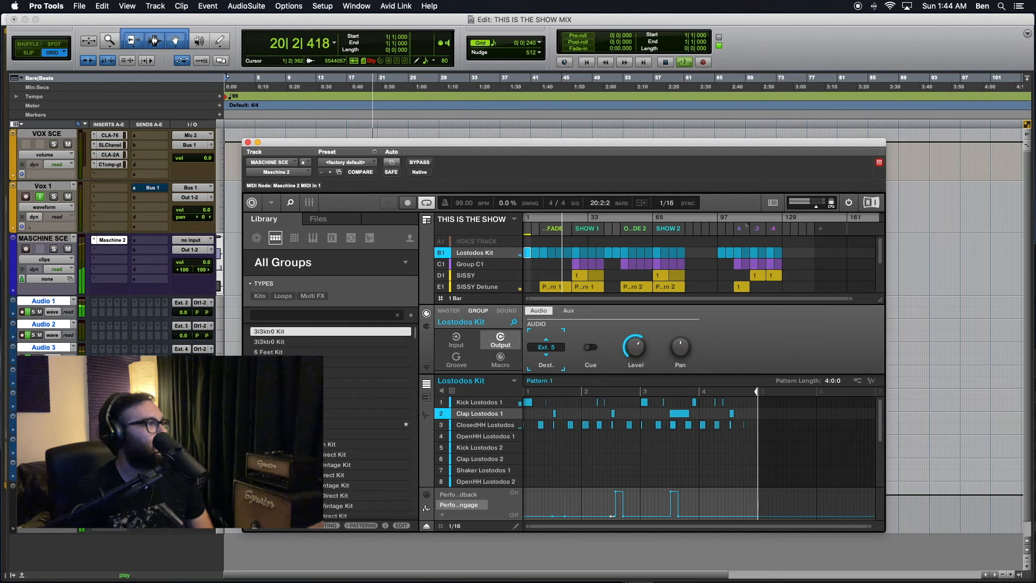
- Replay the session from bar 1 to check the clap through the group's external output, and stop playback
key("space")
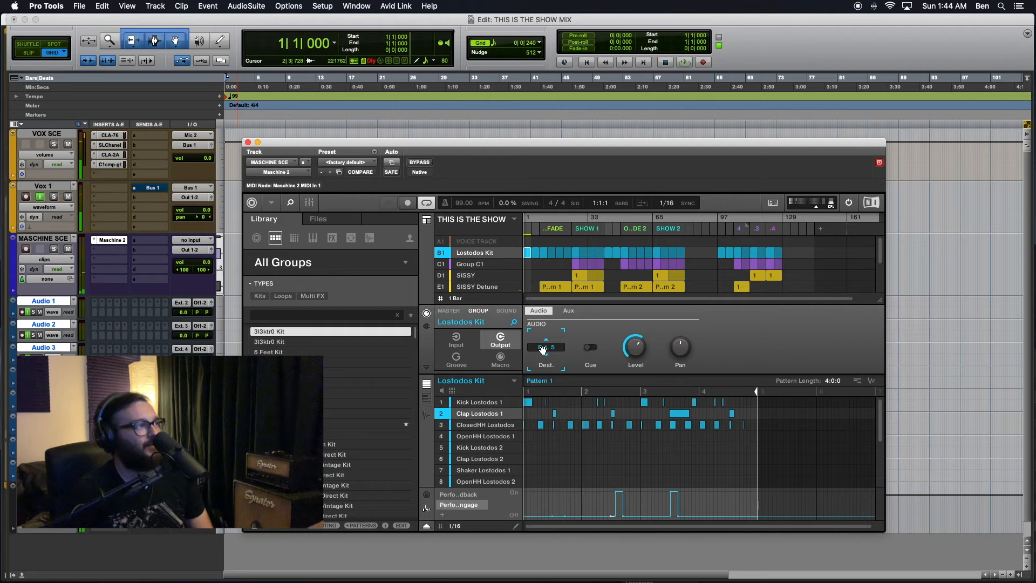
key("space")
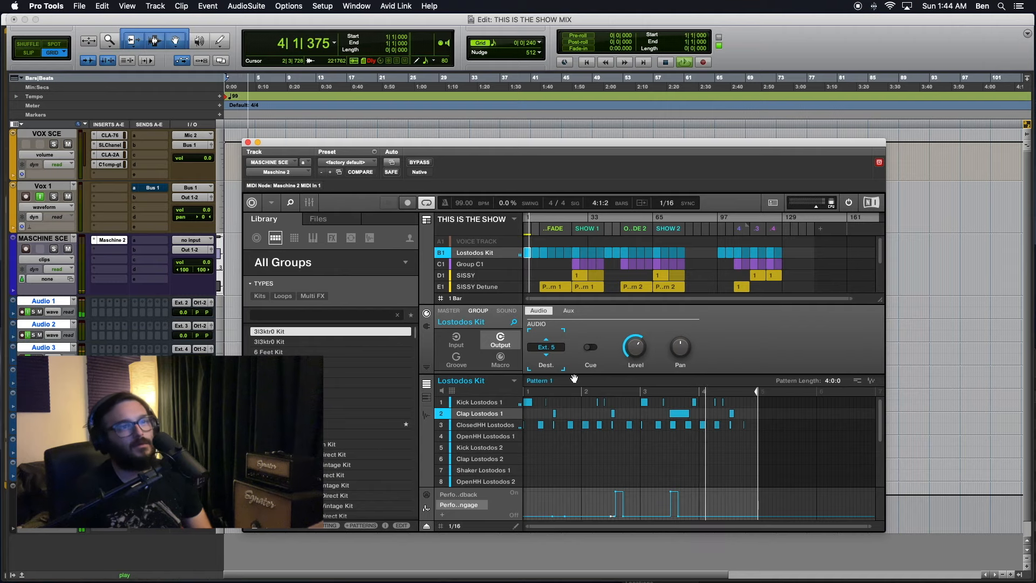
key("space")
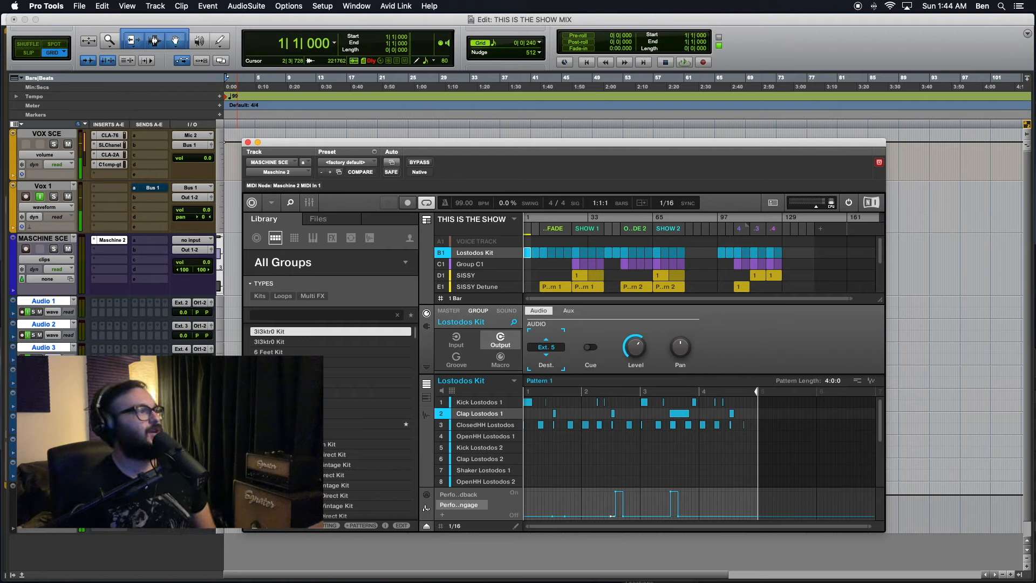
- Deselect the three audio tracks and set the Lostodos Kit group's audio output destination back to Master
left_click(44, 439)
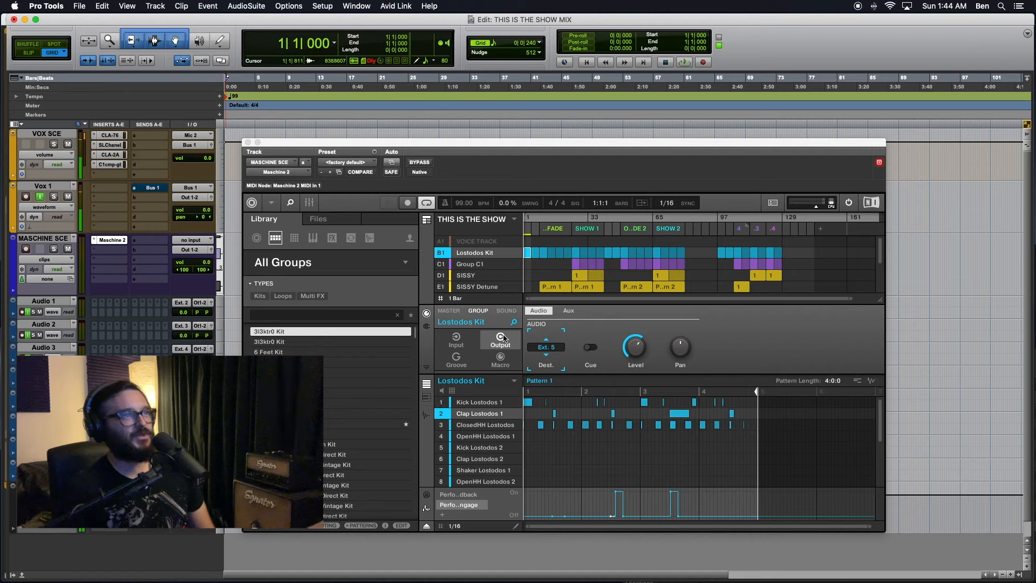
left_click(547, 348)
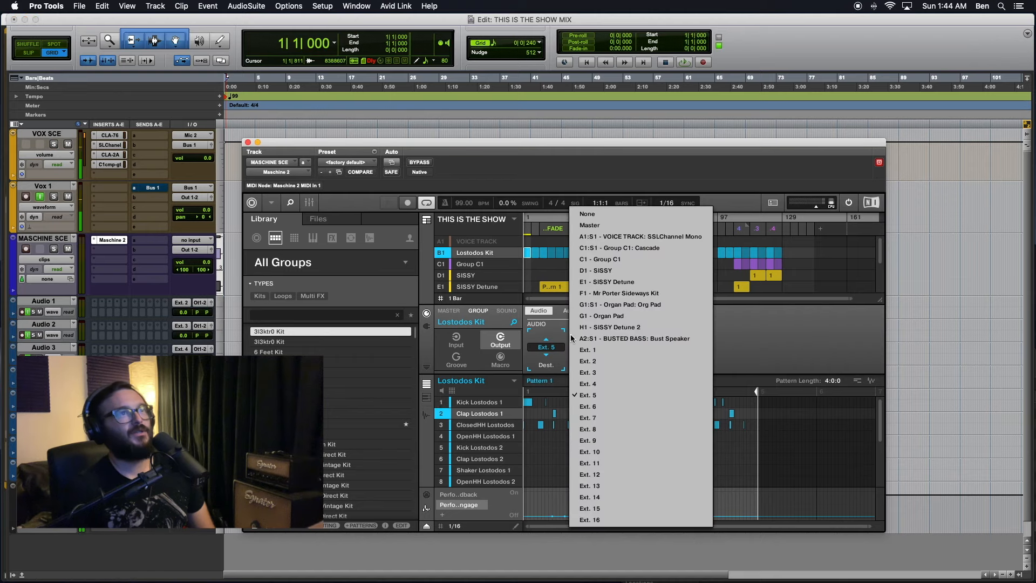
left_click(590, 225)
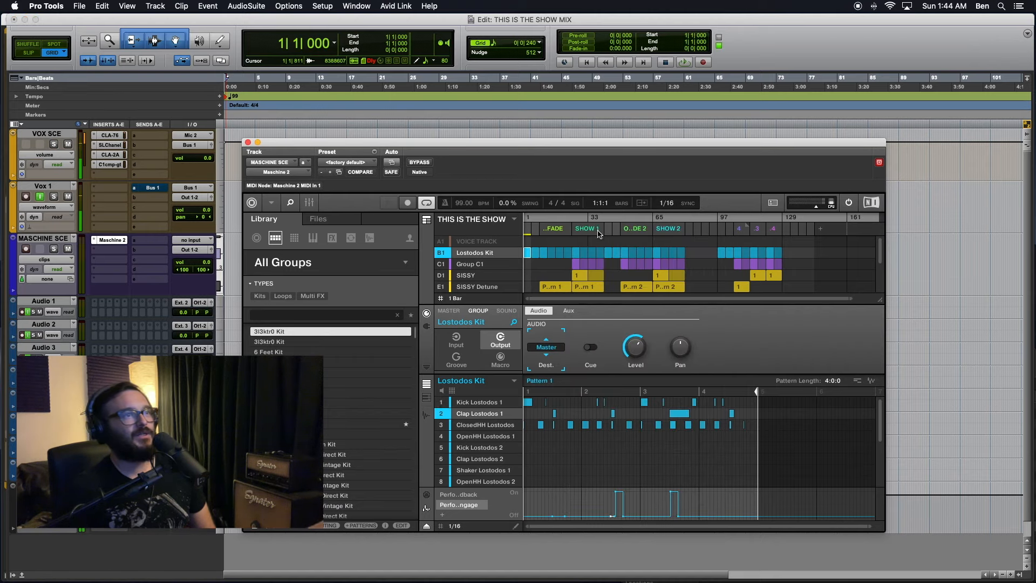
- Set the sound-level audio output destination of Clap Lostodos 1 back to Ext. 3
left_click(507, 311)
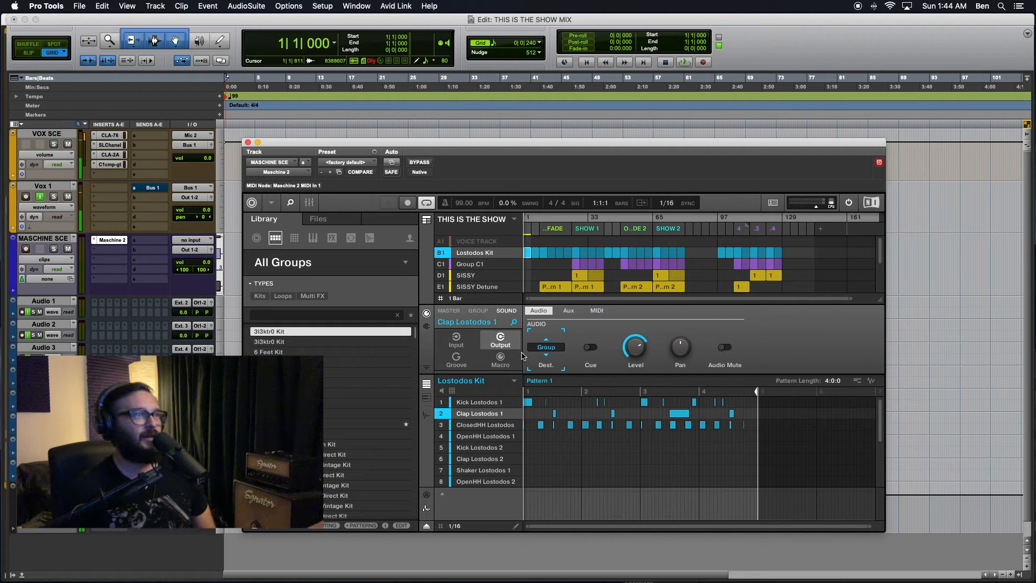
left_click(546, 348)
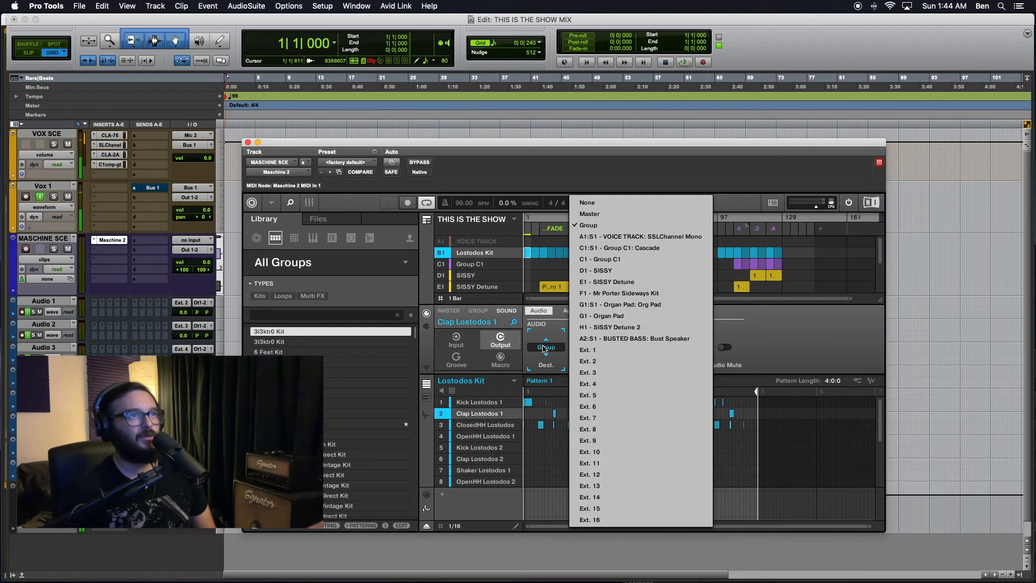
left_click(589, 372)
- Play the session from the start to check the restored clap routing, and select only the Audio 1 track
key("space")
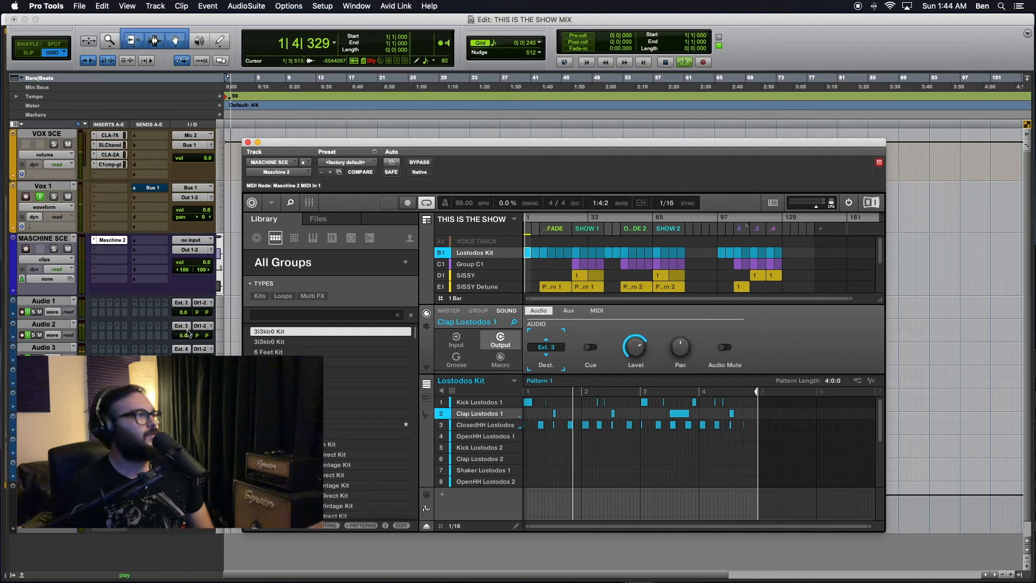
left_click(24, 301)
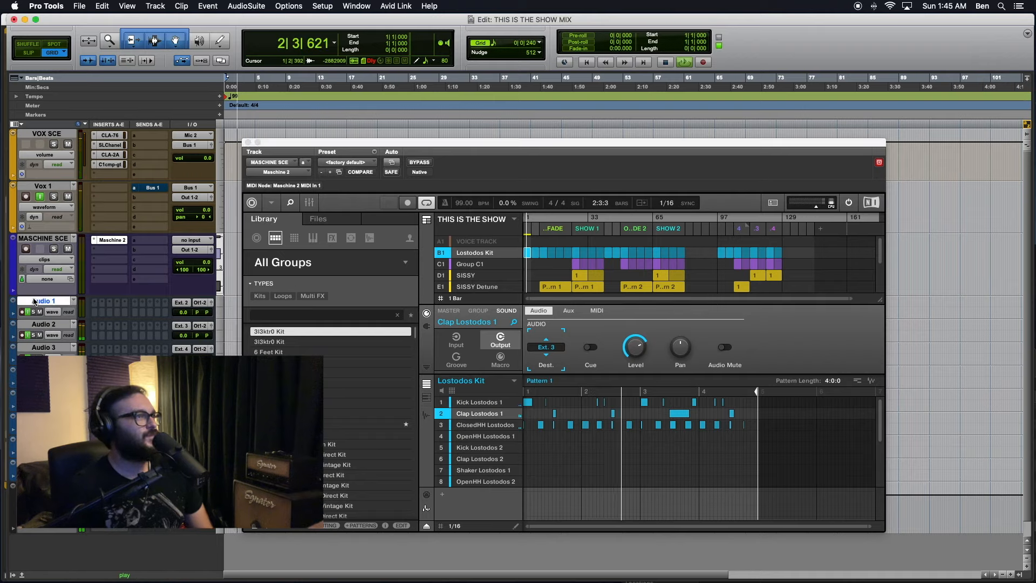
- Select the Kick Lostodos 1 sound in Maschine and rename the Audio 1 track as Msch KICK
left_click(469, 402)
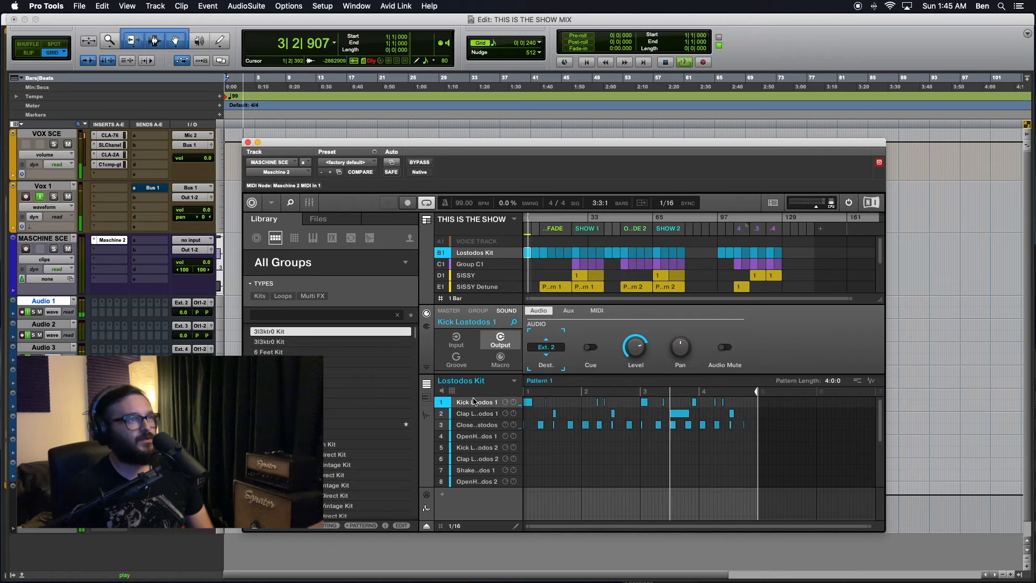
double_click(33, 301)
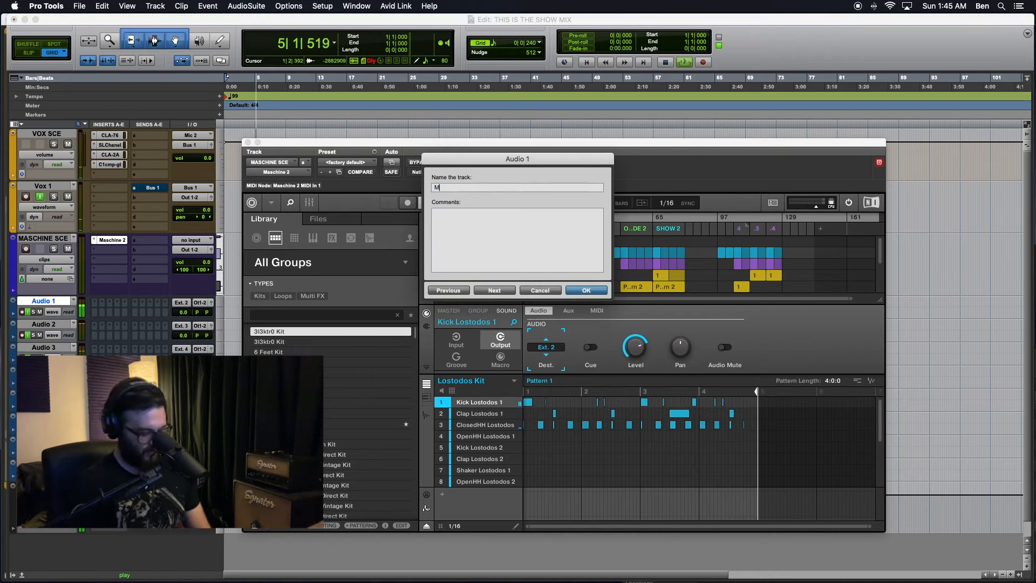
type("Msch Kick")
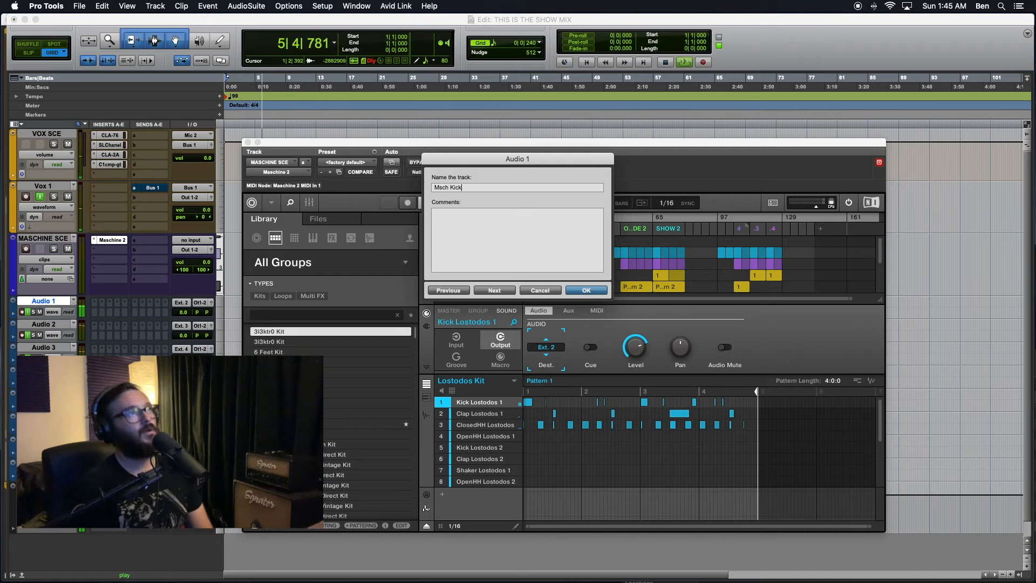
key("BackSpace")
key("BackSpace")
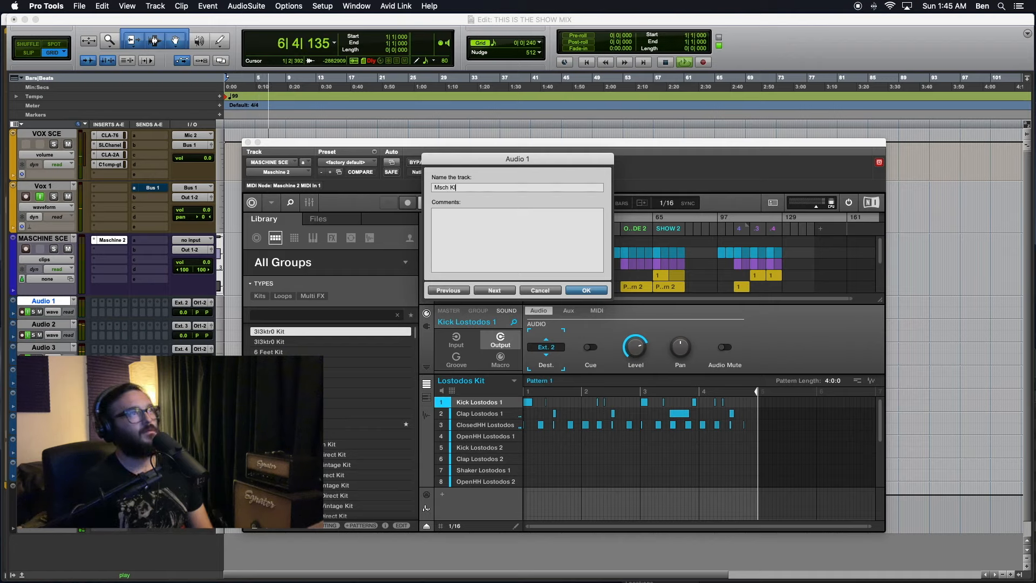
key("BackSpace")
type("ICK")
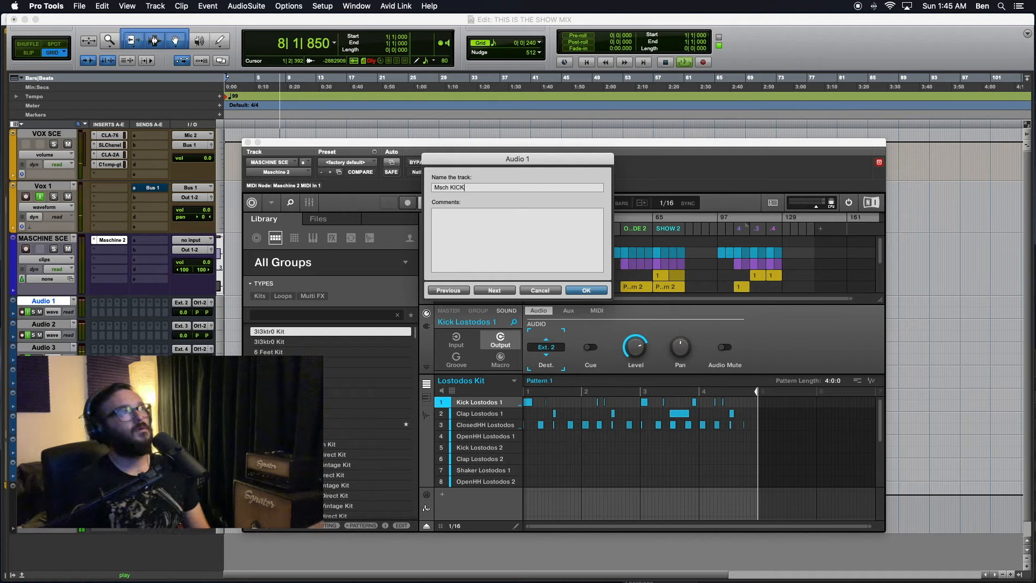
- Rename the Audio 2 track as Msch SNARE, reusing the name copied from the kick track
key("super+Right")
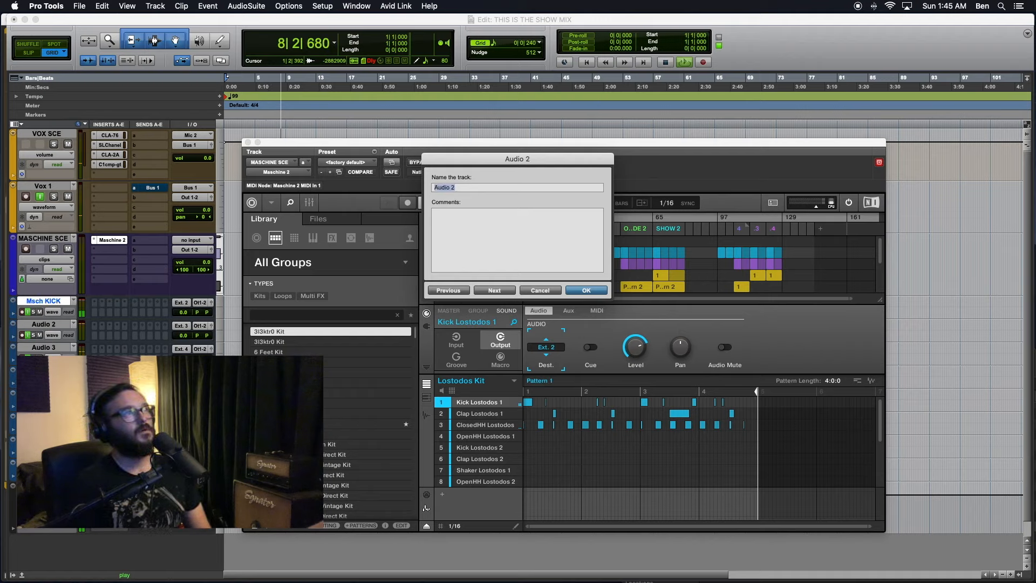
key("super+Left")
key("super+c")
key("super+Right")
key("super+v")
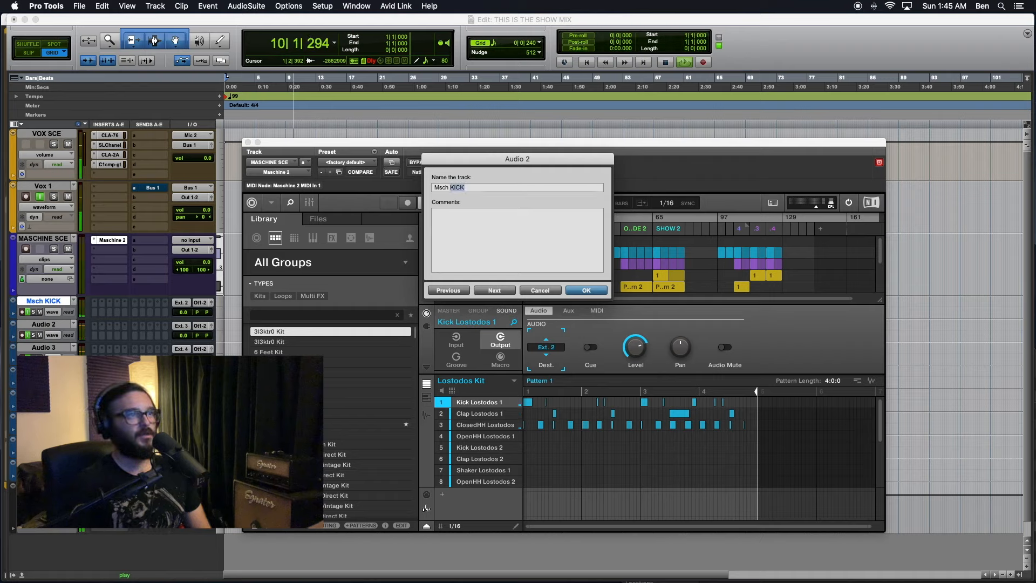
type("SNARE")
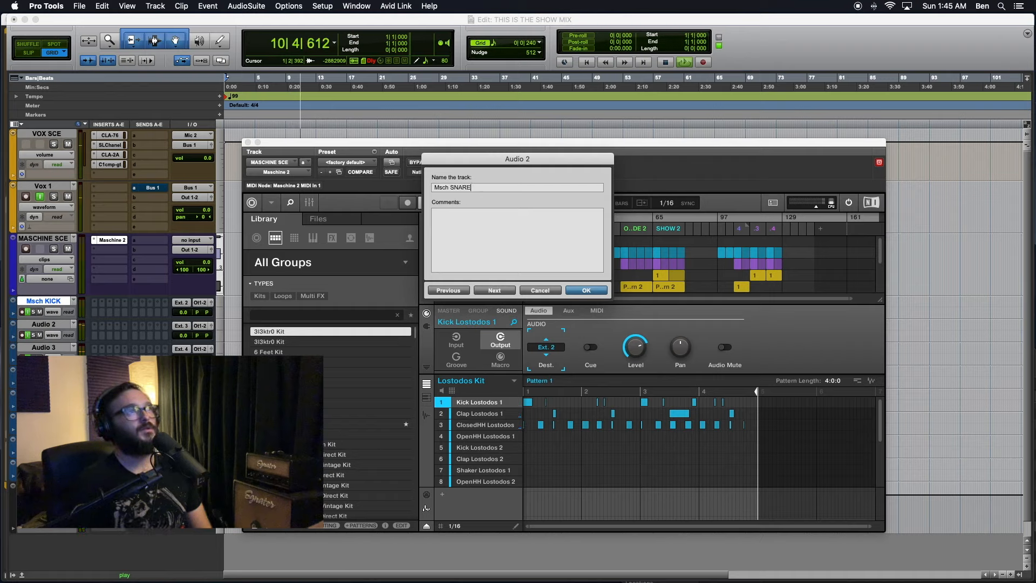
- Rename the Audio 3 track as Msch HH and confirm the track names
key("super+Right")
key("super+v")
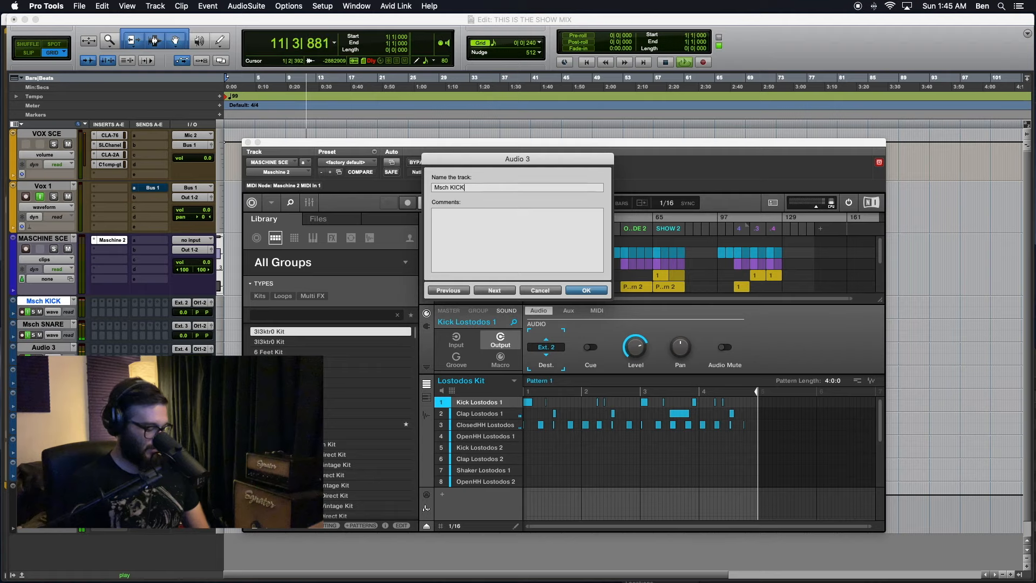
key("alt+shift+Left")
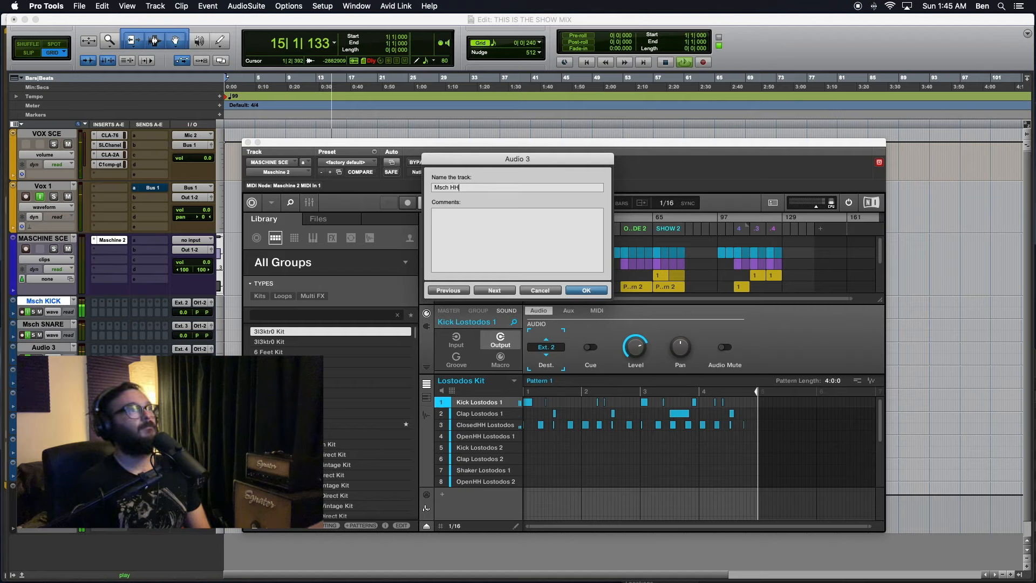
key("Return")
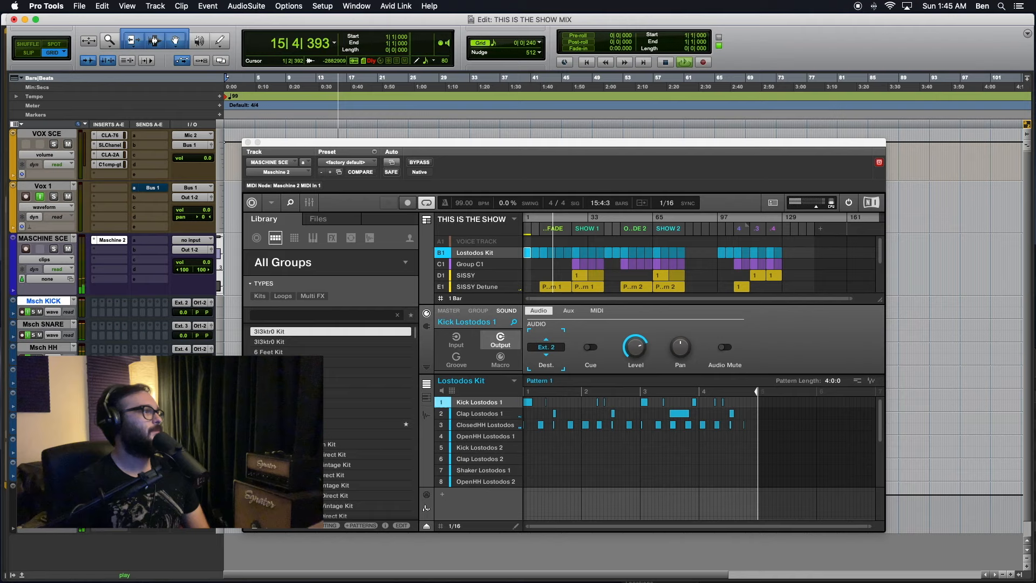
- Rename the Audio 4 track as Msch SNARE + DLY
double_click(43, 371)
key("super+v")
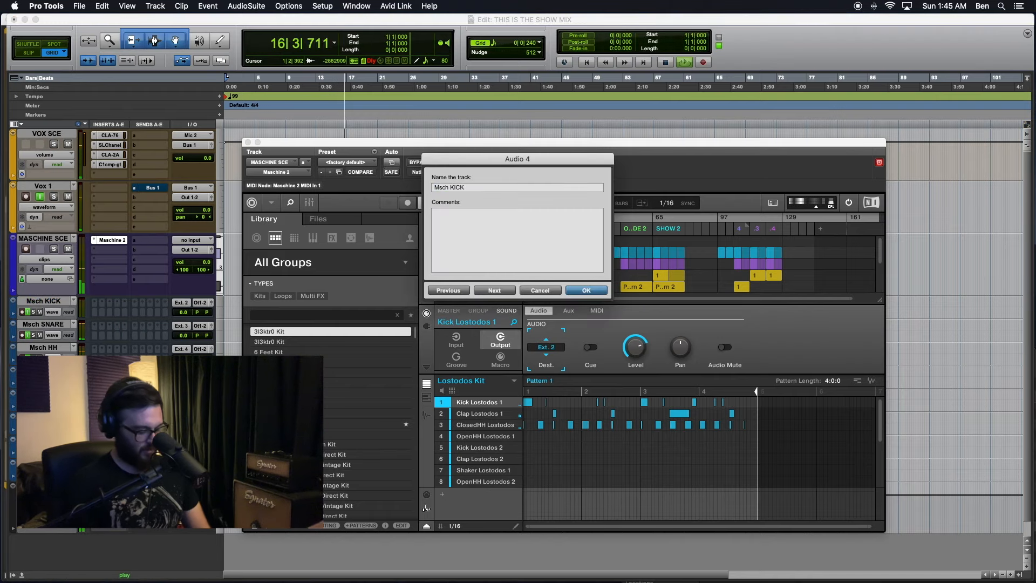
key("alt+shift+Left")
type("SNARE")
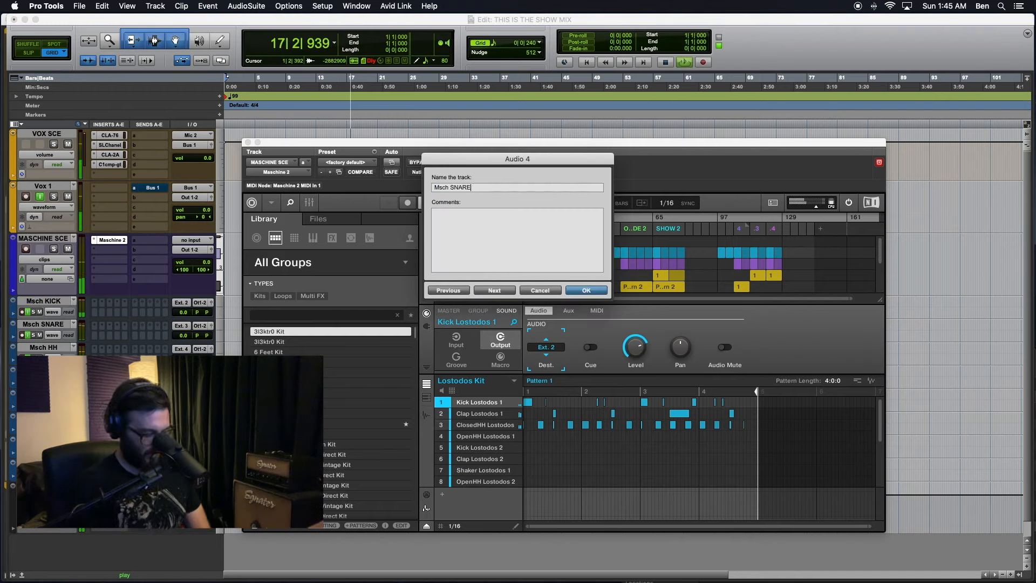
type(" + DLY")
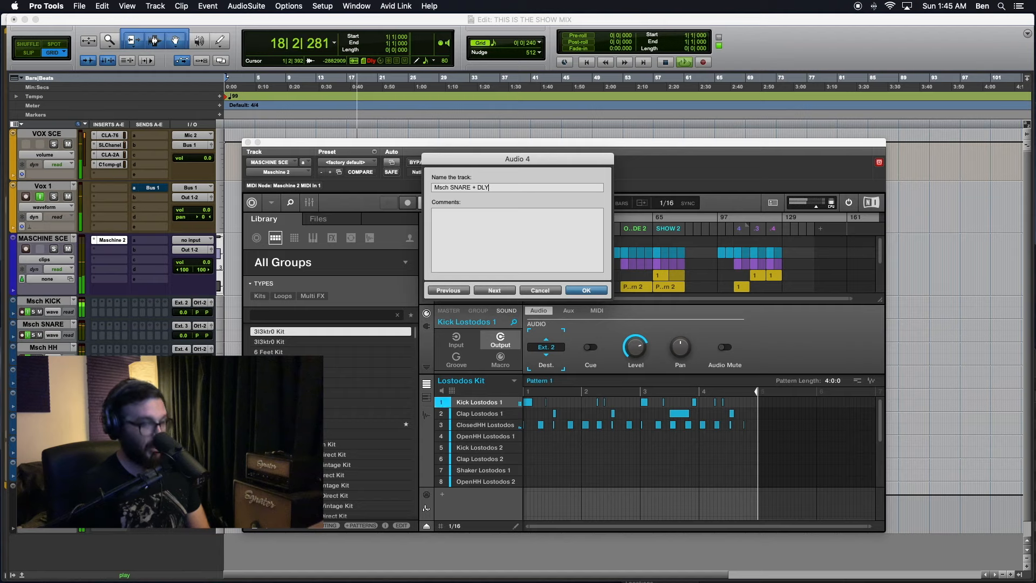
key("Return")
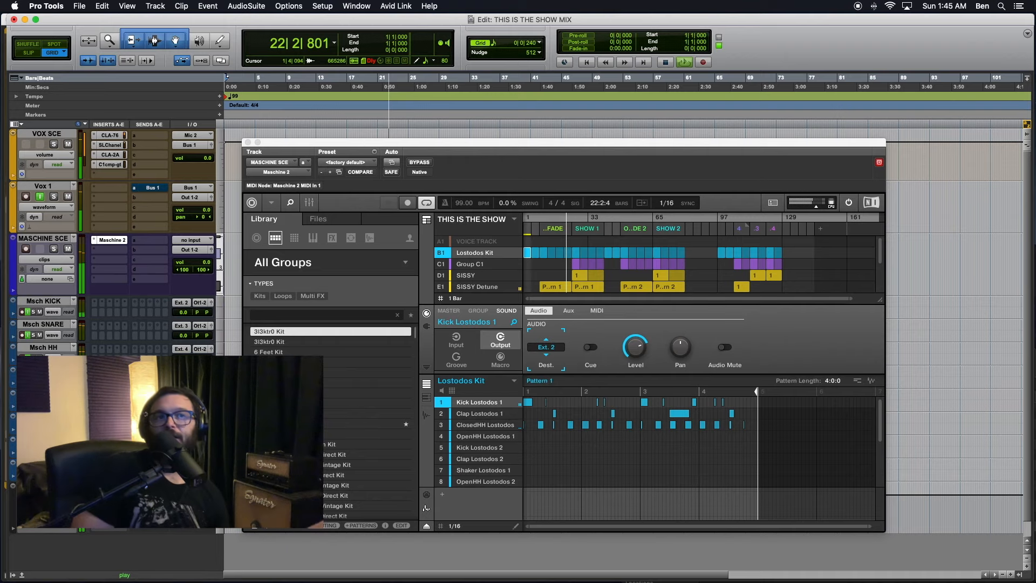
- Stop playback and select the Msch KICK, Msch SNARE and Msch HH tracks together
key("space")
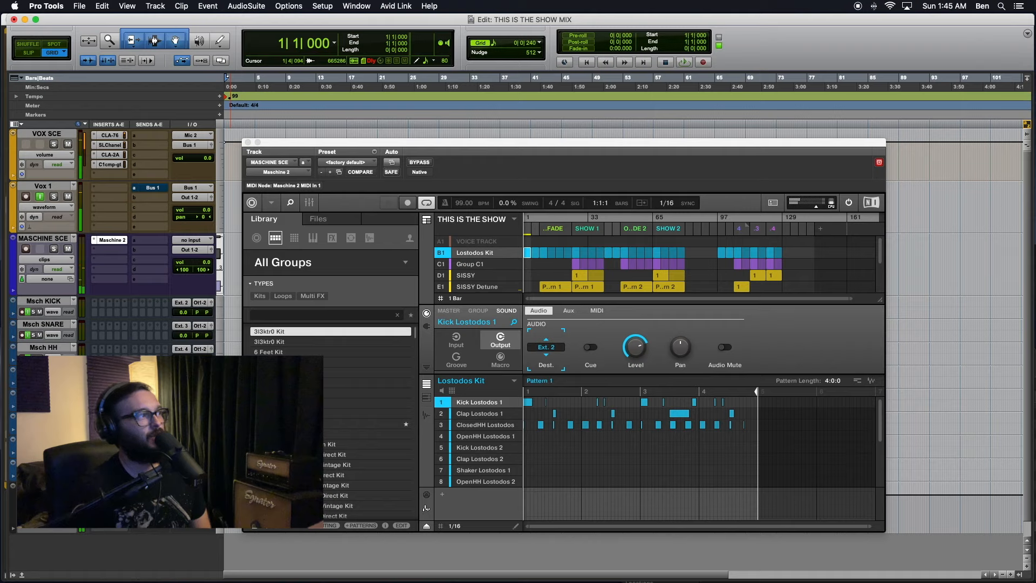
left_click(45, 348)
left_click(45, 301)
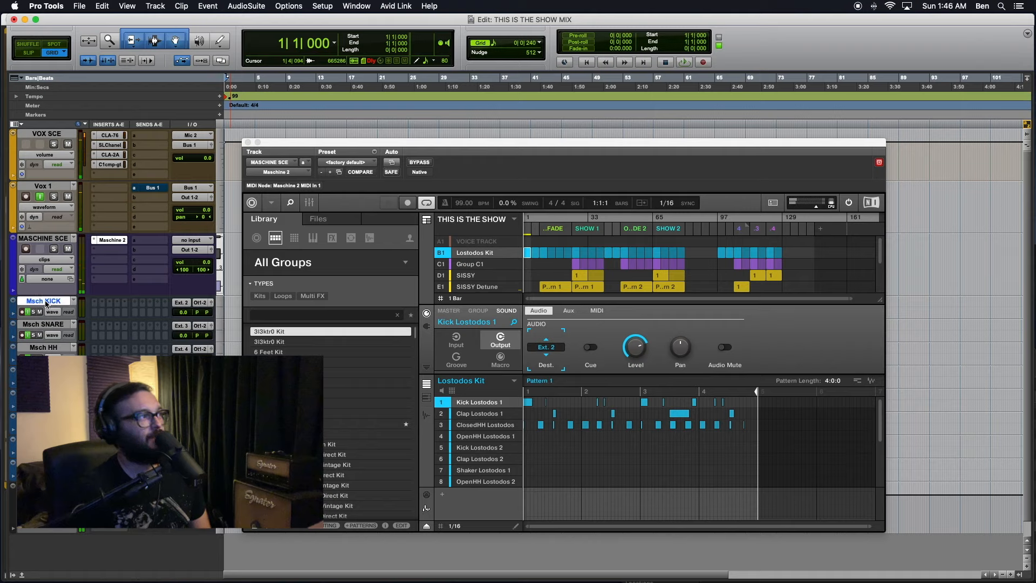
left_click(44, 349, "shift")
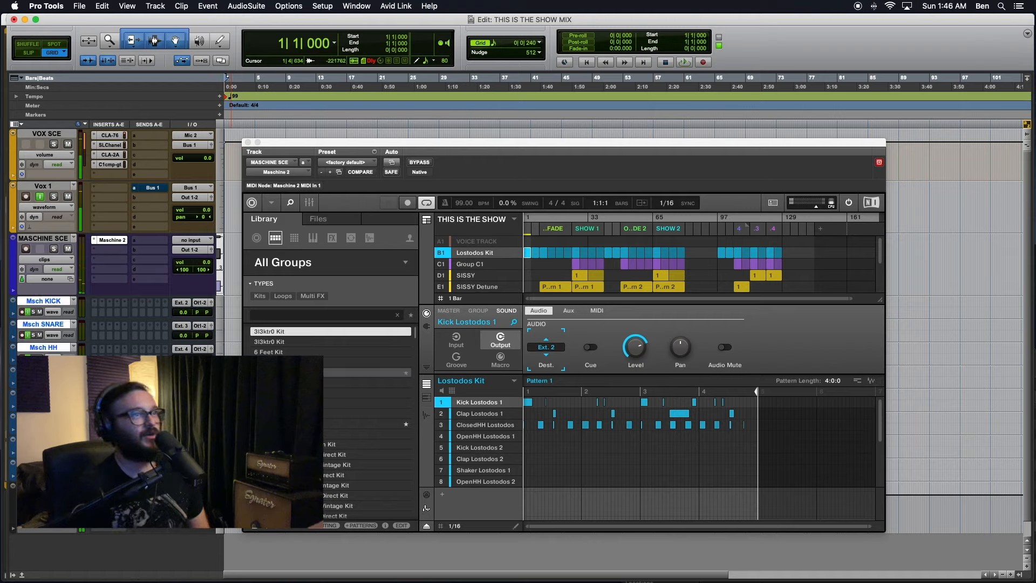
- Show the Mix window and rearrange it and the Maschine window so the channel strips and the transport are both accessible
key("super+equal")
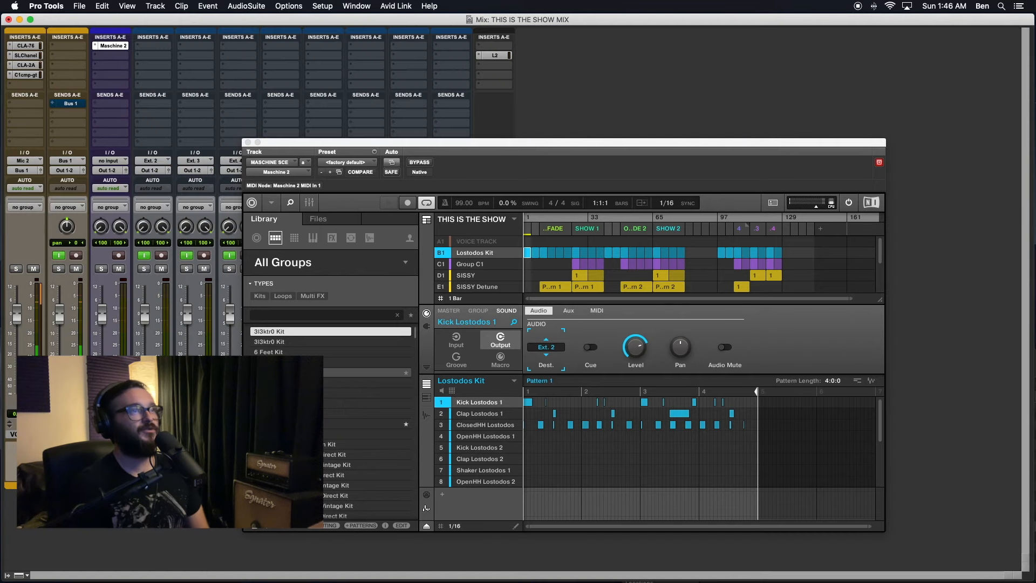
left_click_drag(288, 144, 330, 144)
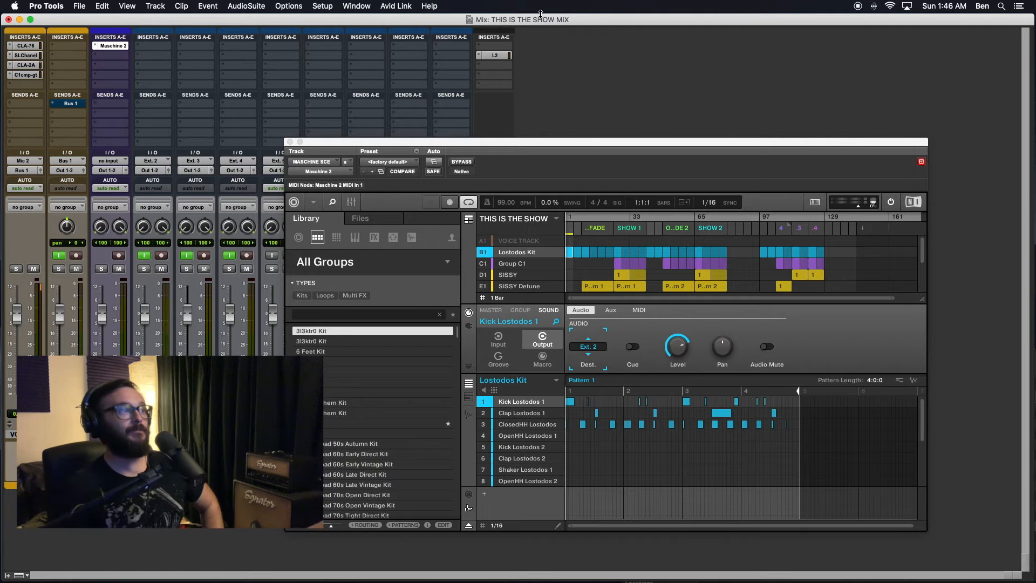
left_click_drag(541, 14, 556, 93)
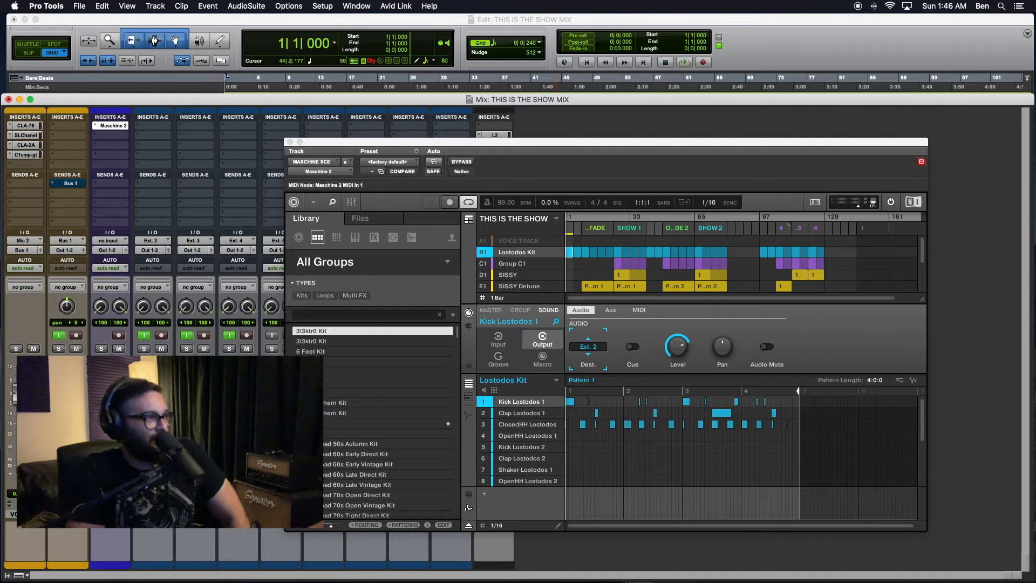
- Play the session and show the output settings of Kick Lostodos 1 in the Lostodos Kit group
key("space")
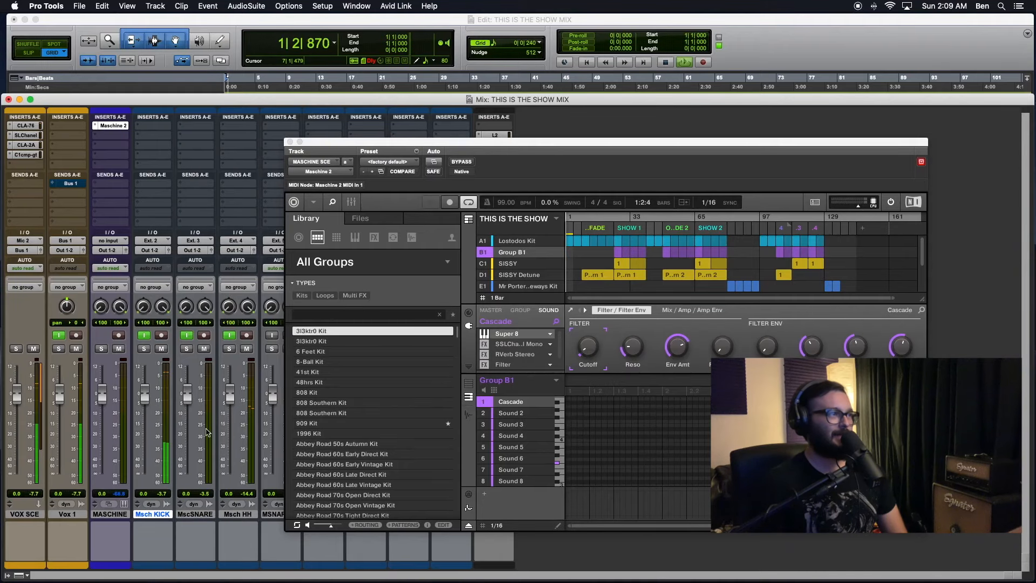
left_click(521, 242)
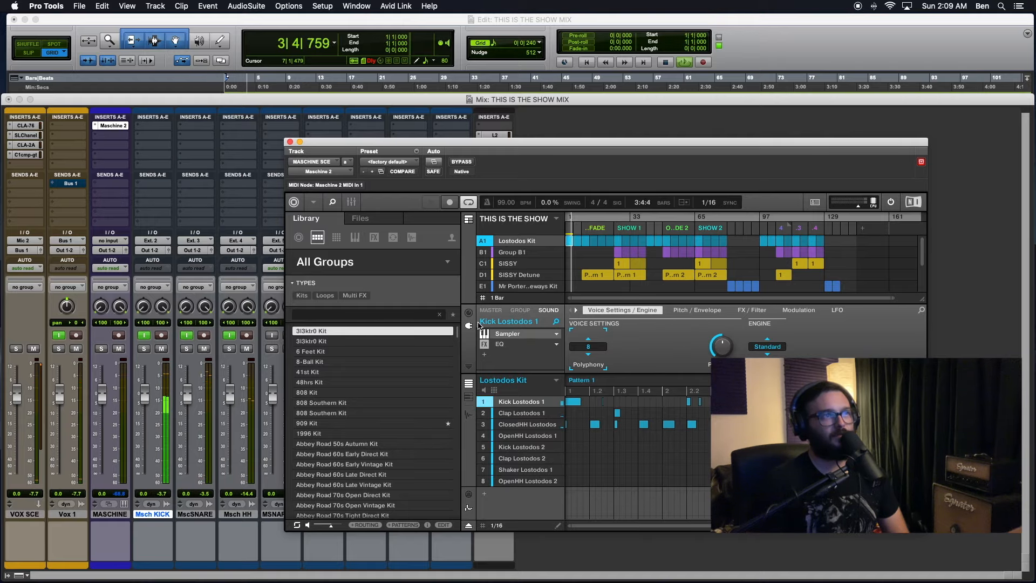
left_click(498, 343)
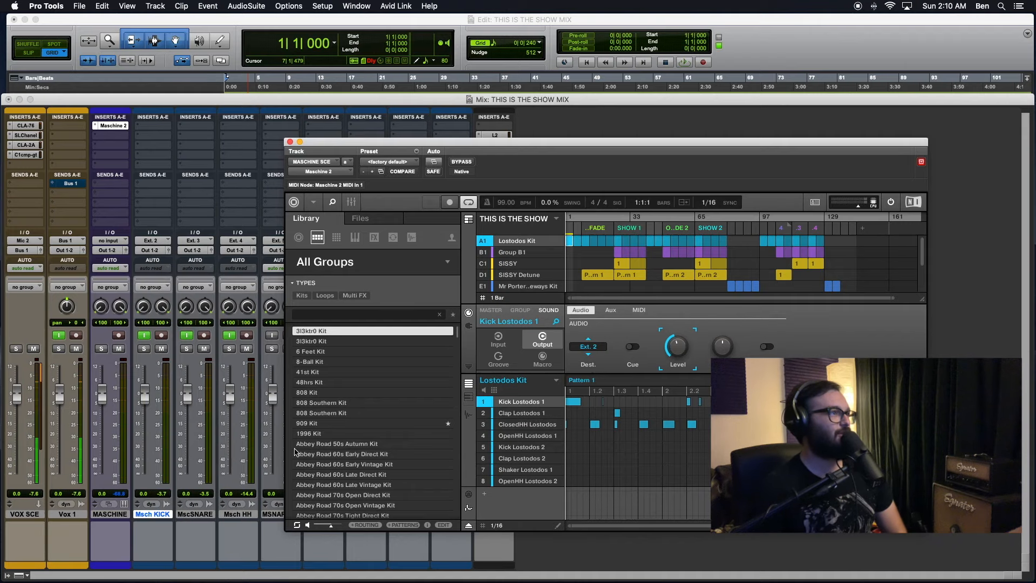
- Play the session and set the output level of Kick Lostodos 1 in Maschine to about -15.0 dB
key("space")
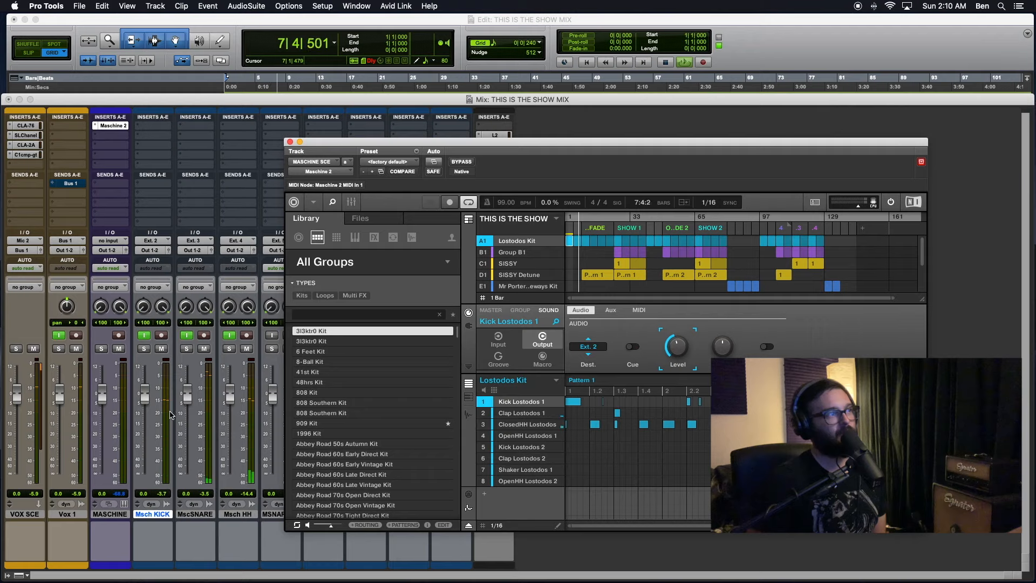
mouse_move(673, 352)
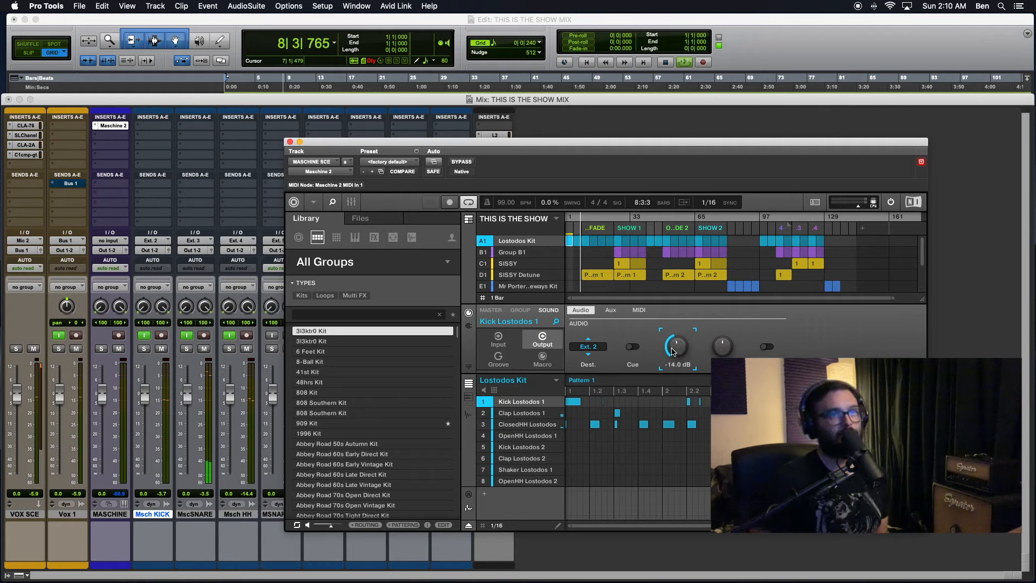
scroll(677, 348, "down", 1)
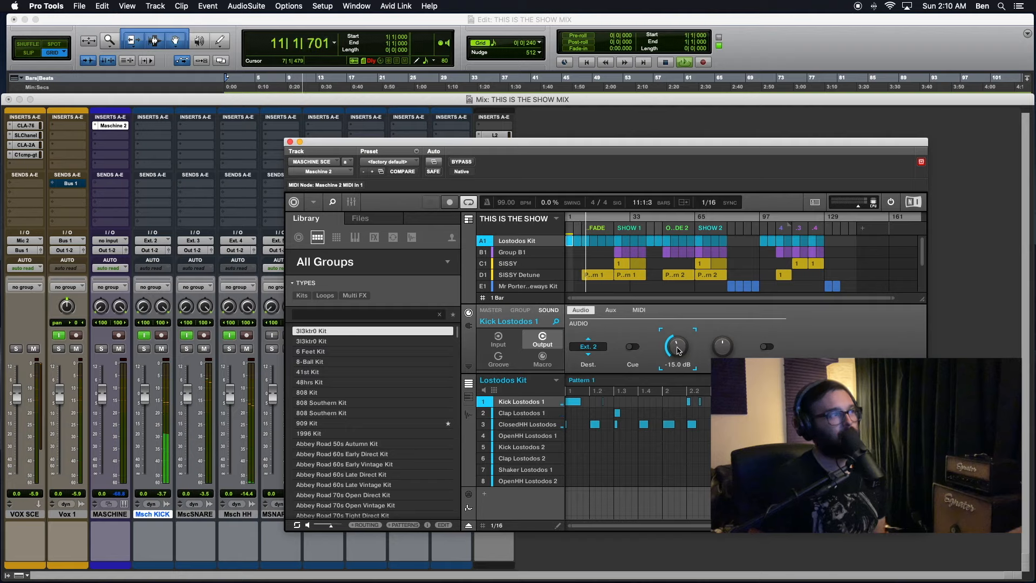
- Lower the output level of Clap Lostodos 1 to about -11.5 dB and replay the session briefly to check it
left_click(521, 413)
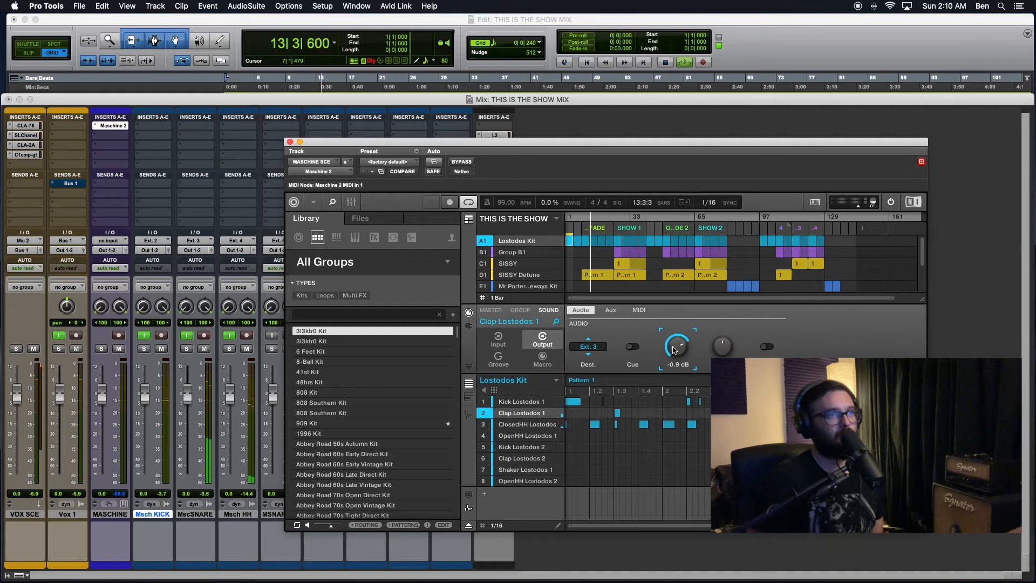
key("space")
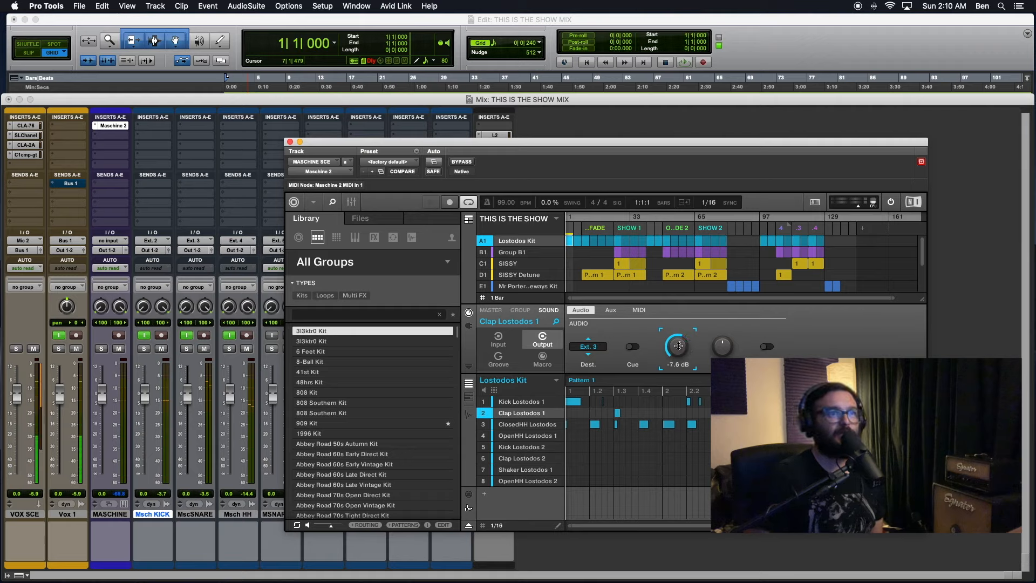
left_click_drag(679, 346, 680, 349)
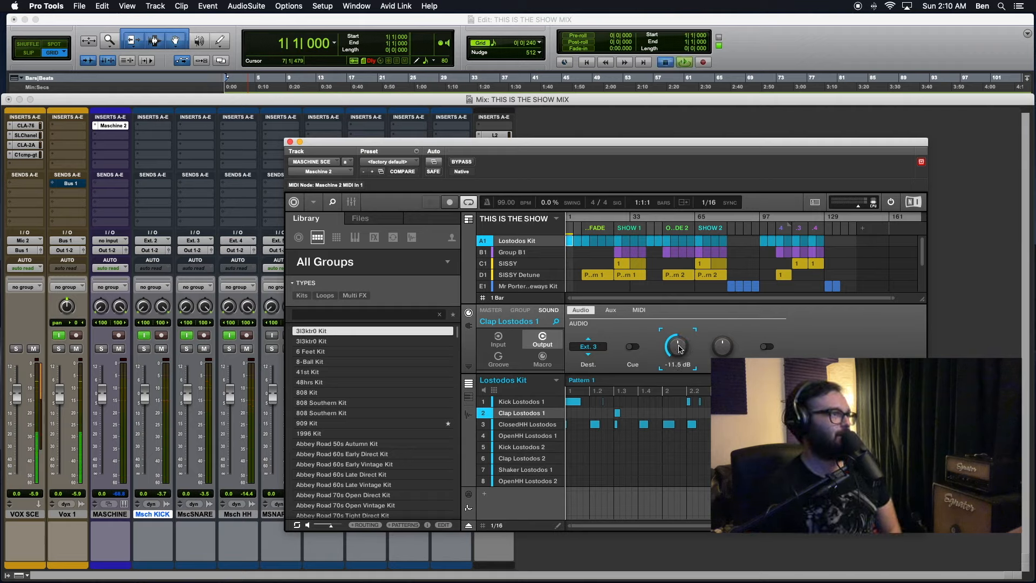
key("space")
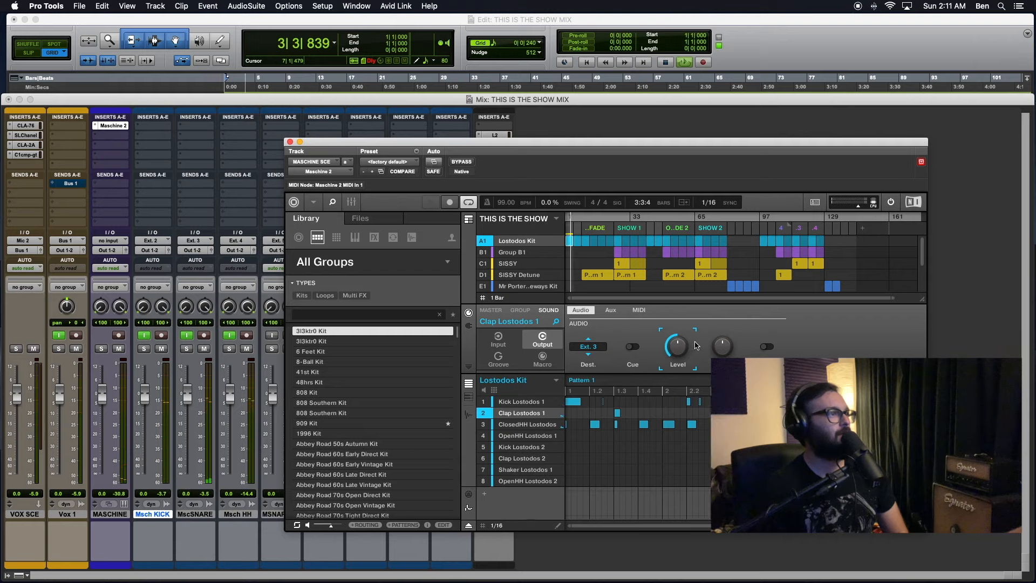
key("space")
- Readjust the output level of Clap Lostodos 1, then reset it to its default during playback
scroll(678, 347, "down", 2)
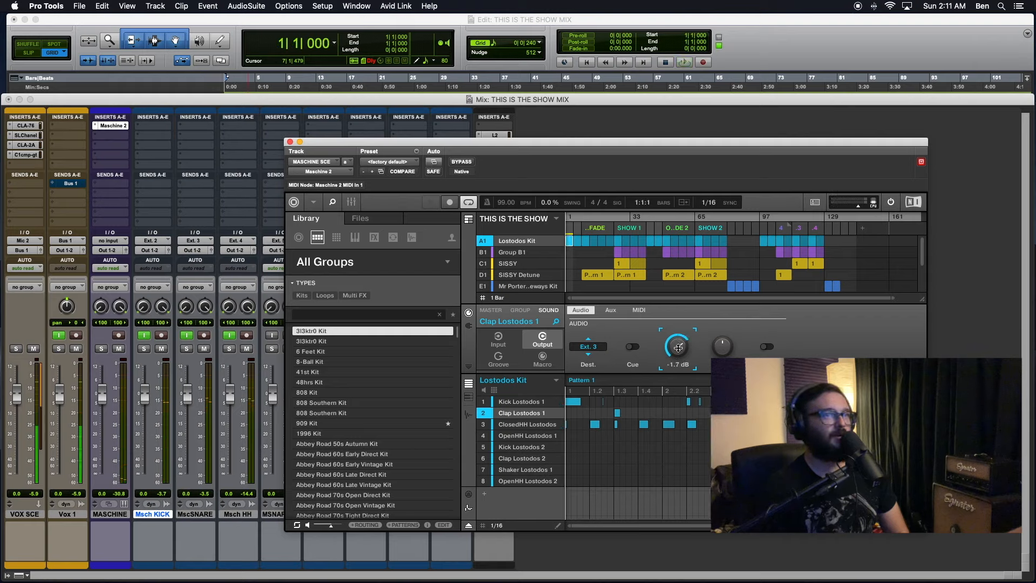
key("space")
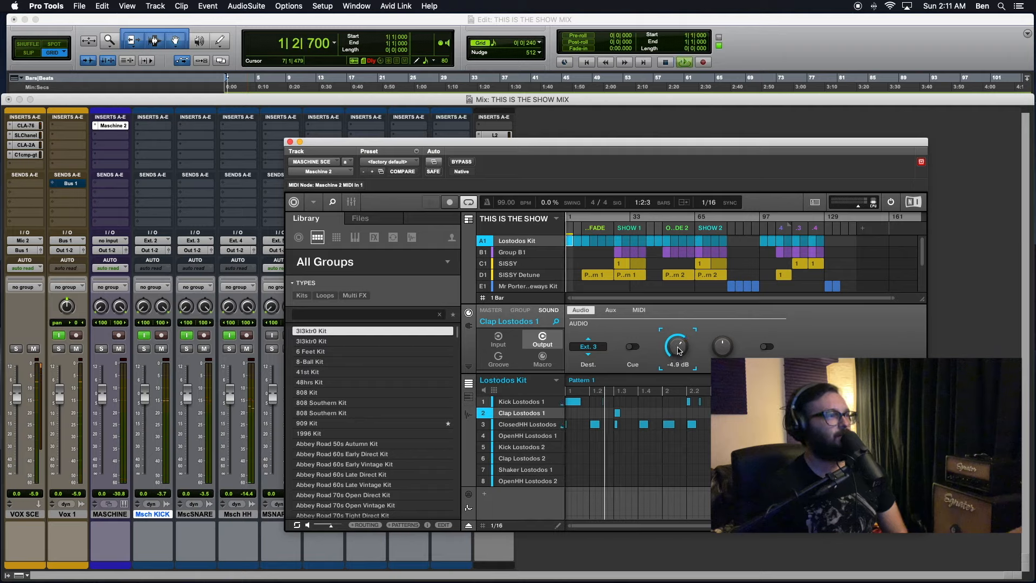
double_click(679, 350)
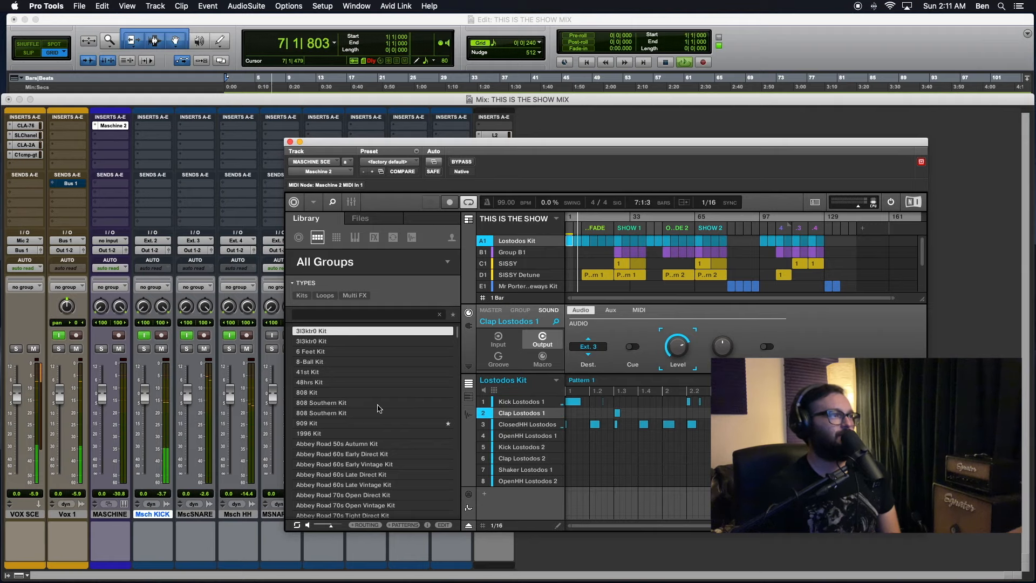
- Lower the MscSNARE track fader to about -9.1 dB, check it in playback, and raise the fader to about +0.4 dB
key("space")
left_click(188, 395)
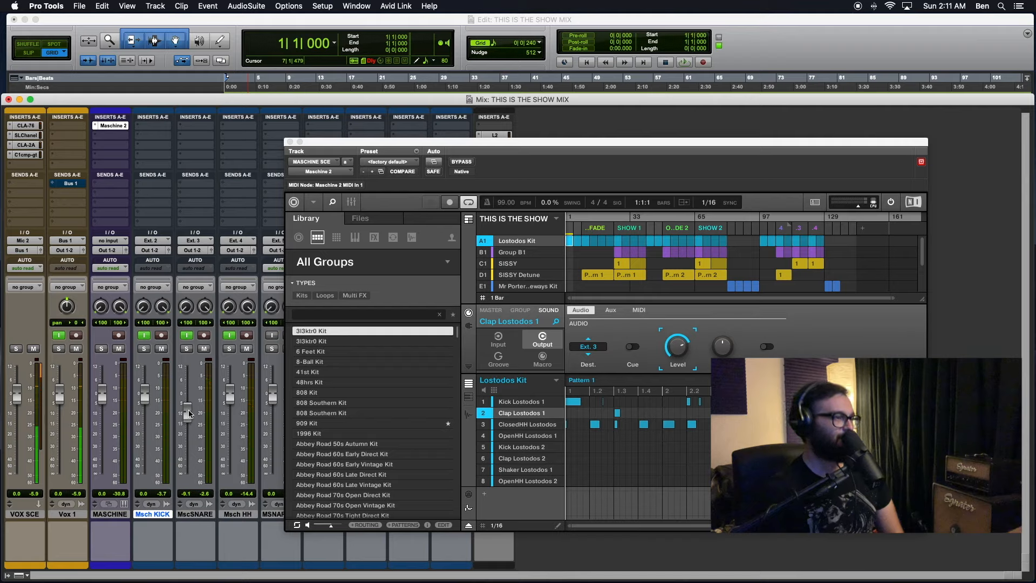
key("space")
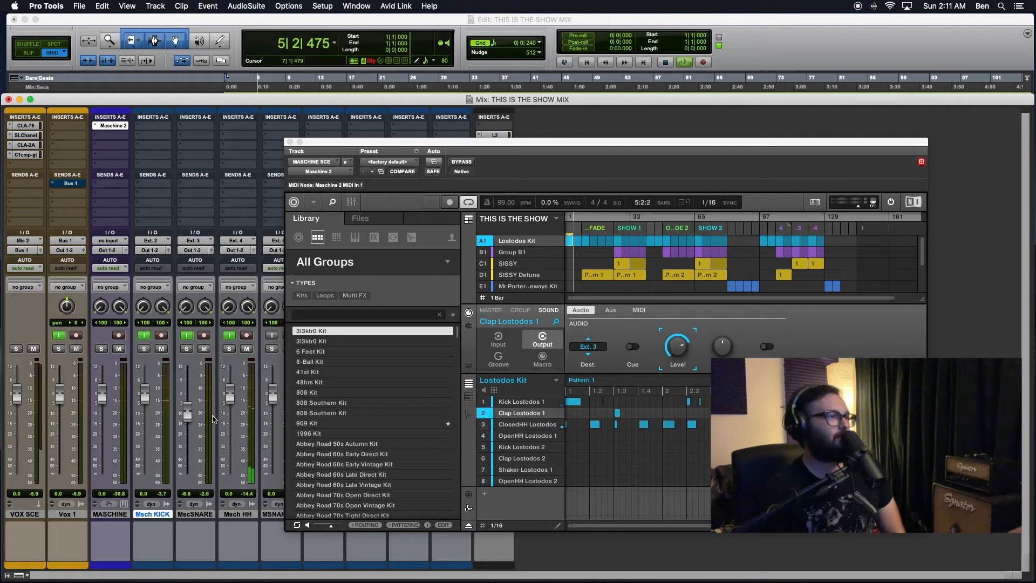
left_click_drag(191, 414, 192, 395)
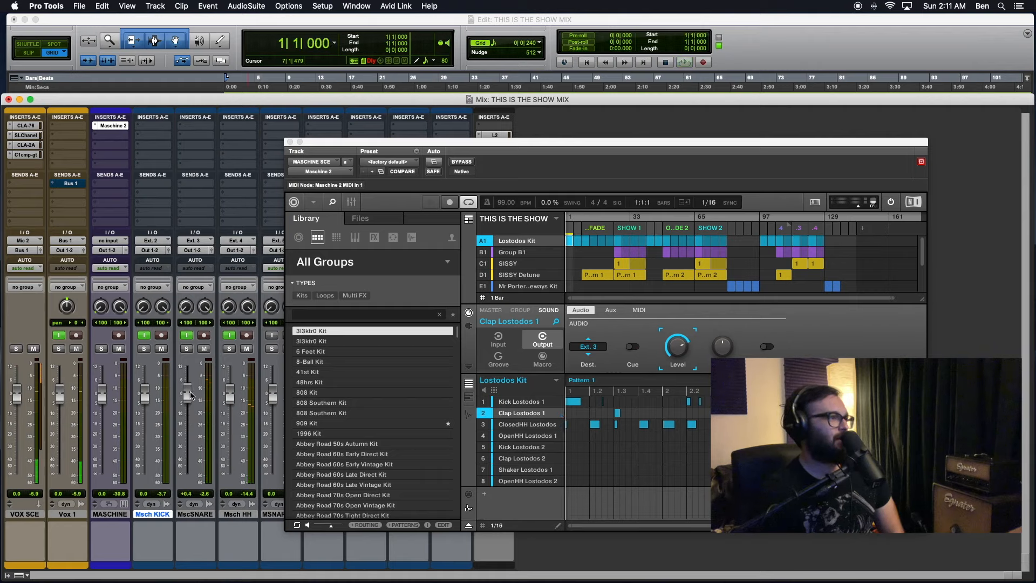